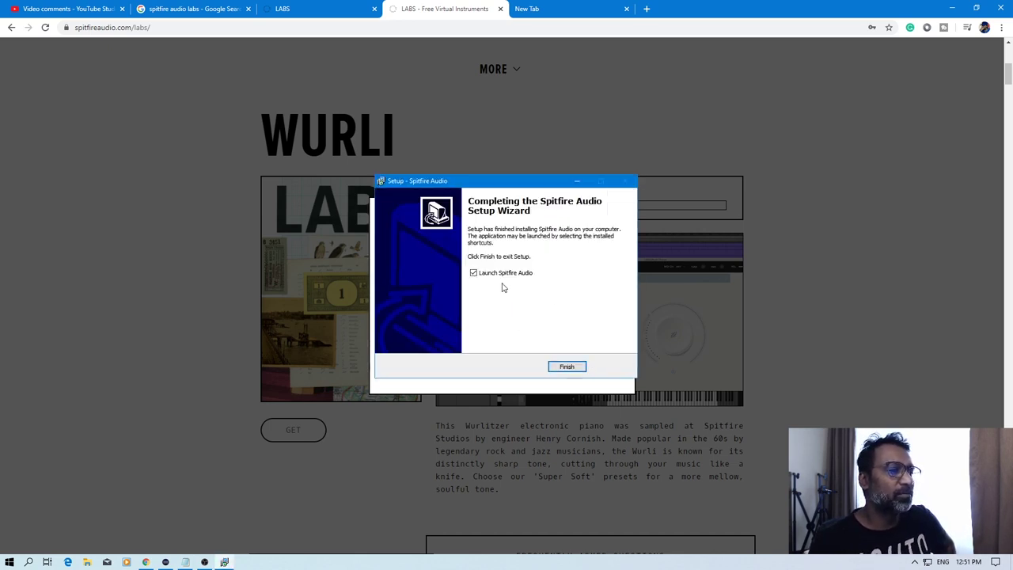
Step: Finish the Spitfire Audio setup without launching the app and advance the website's Wurli instructions to the download stage
click(504, 274)
click(565, 366)
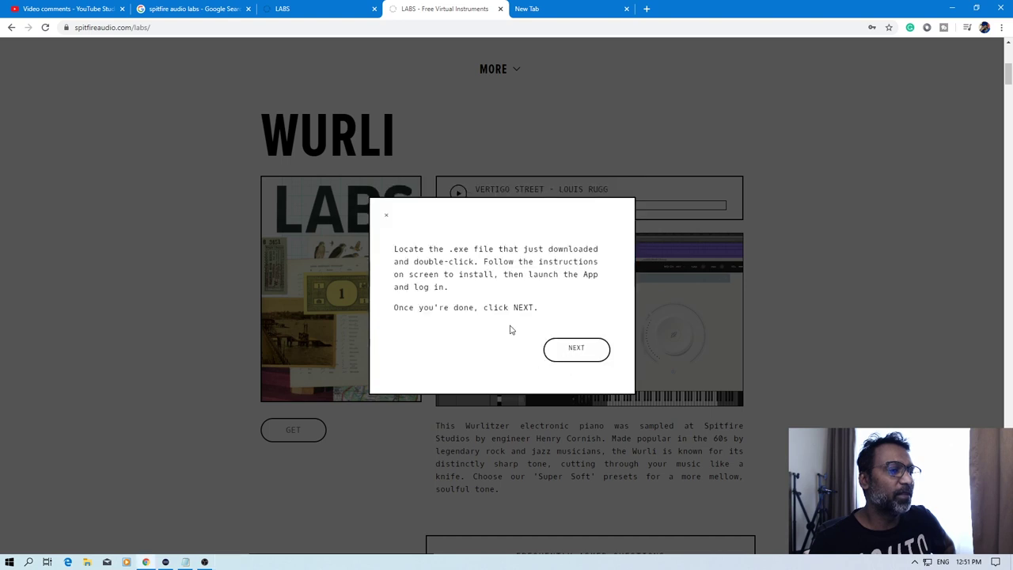
click(575, 350)
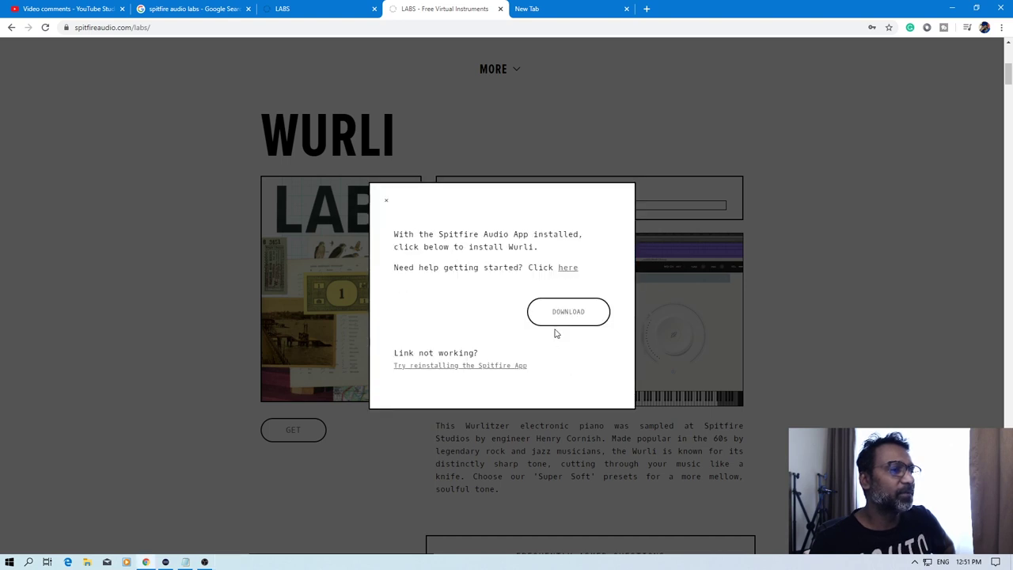
Step: Open the getting-started help link and look through the instruments on the LABS page
click(570, 270)
scroll(445, 285, down, 10)
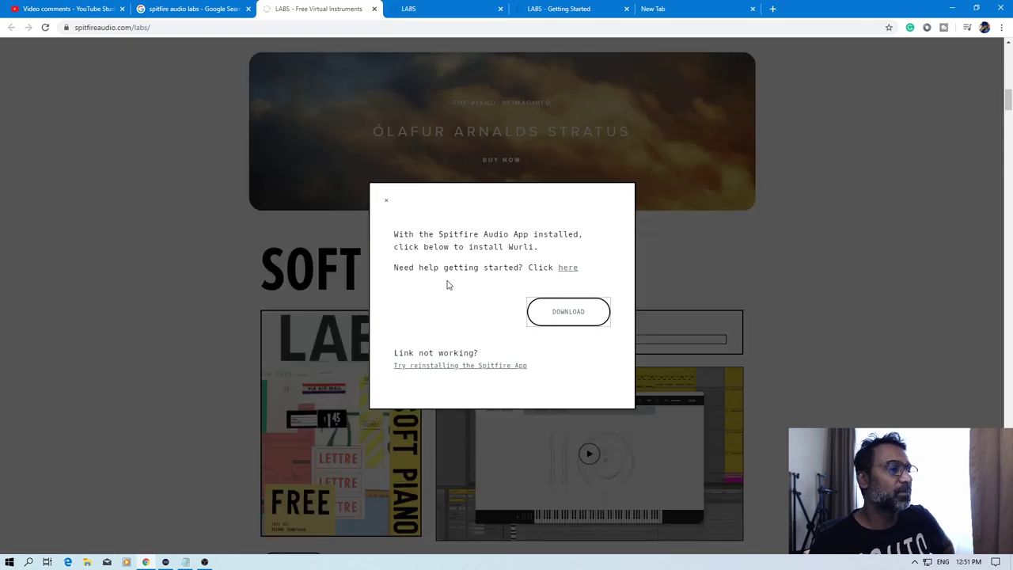
scroll(447, 285, down, 15)
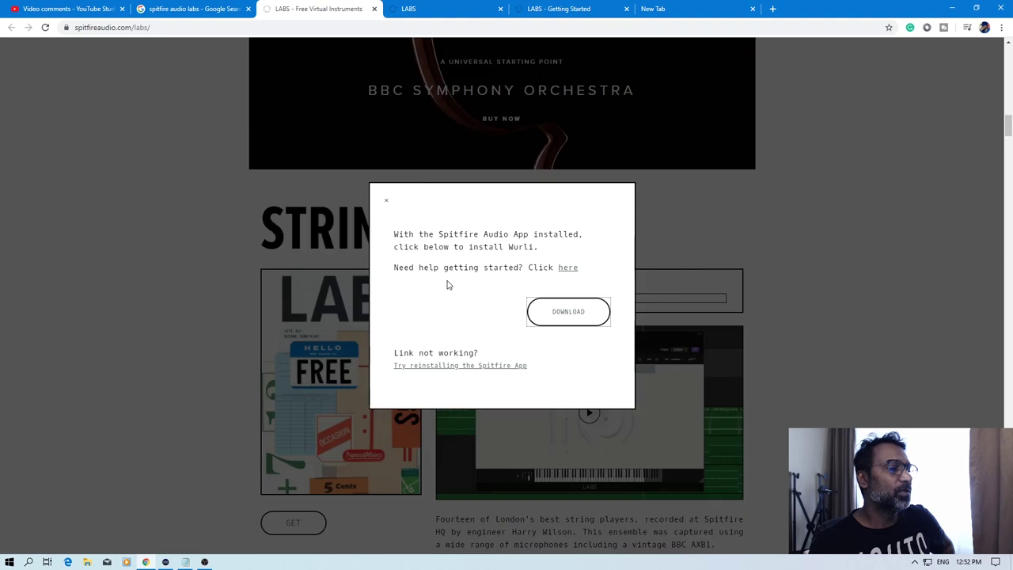
scroll(447, 285, down, 10)
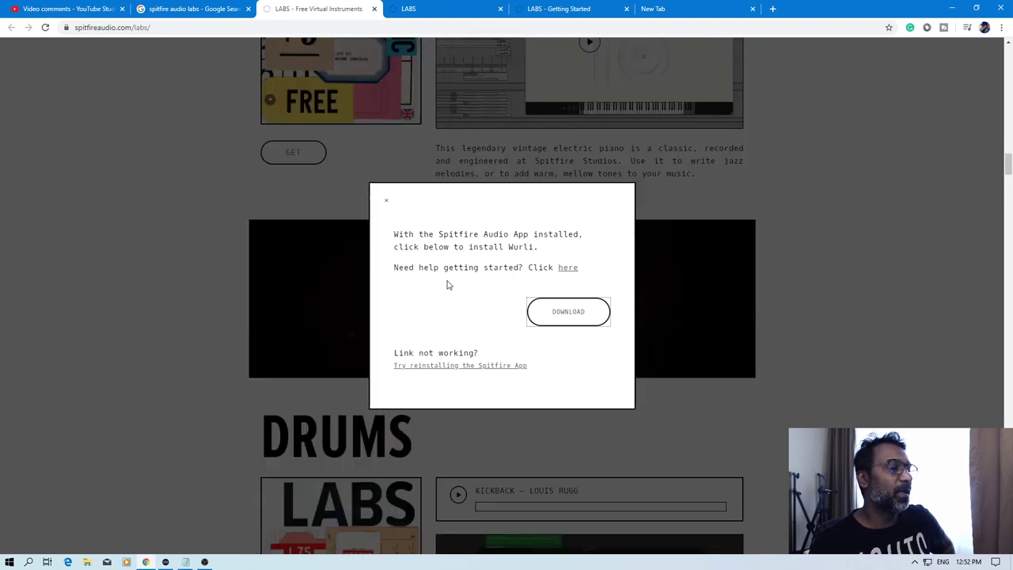
scroll(447, 285, down, 10)
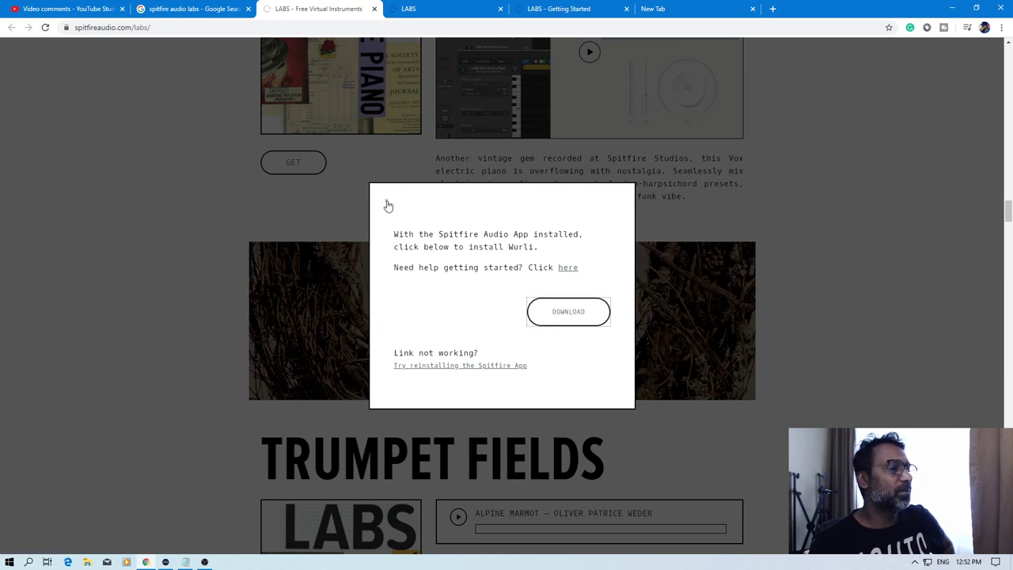
Step: Show the Spitfire App reinstall options and dismiss the dialog
click(458, 366)
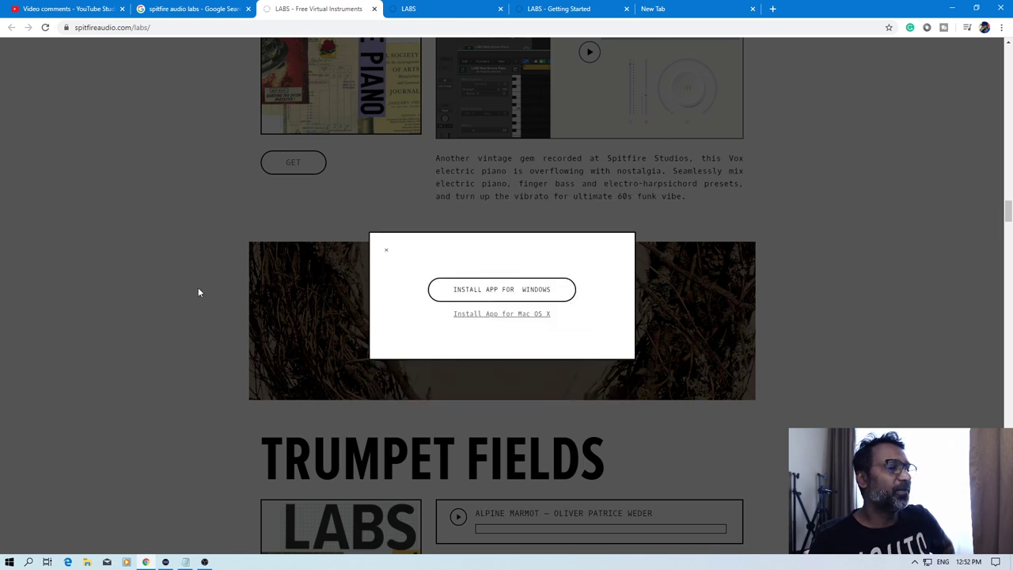
click(388, 256)
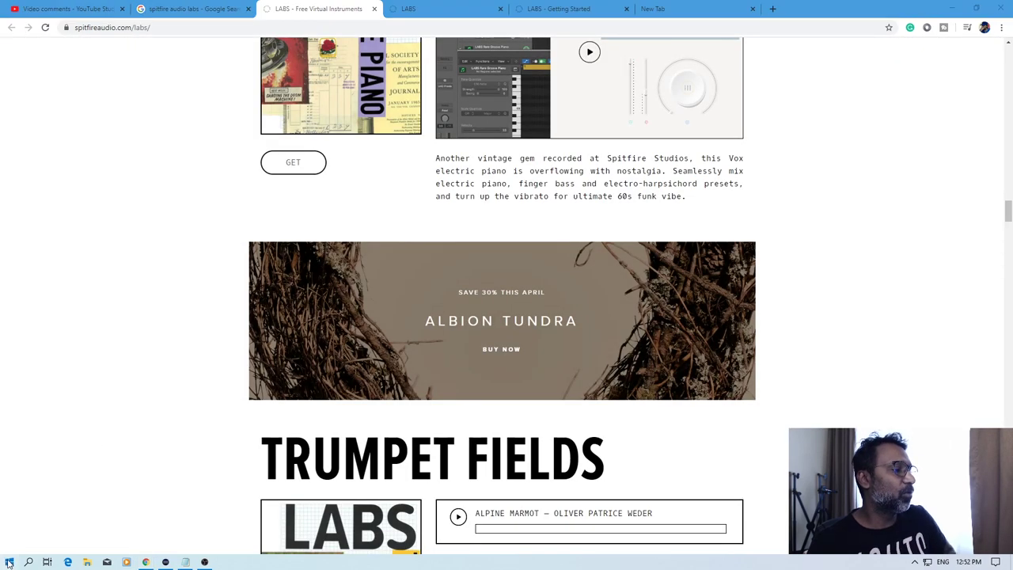
Step: Launch the installed Spitfire Audio app and fill in the account e-mail on its sign-in form
key(super)
click(73, 249)
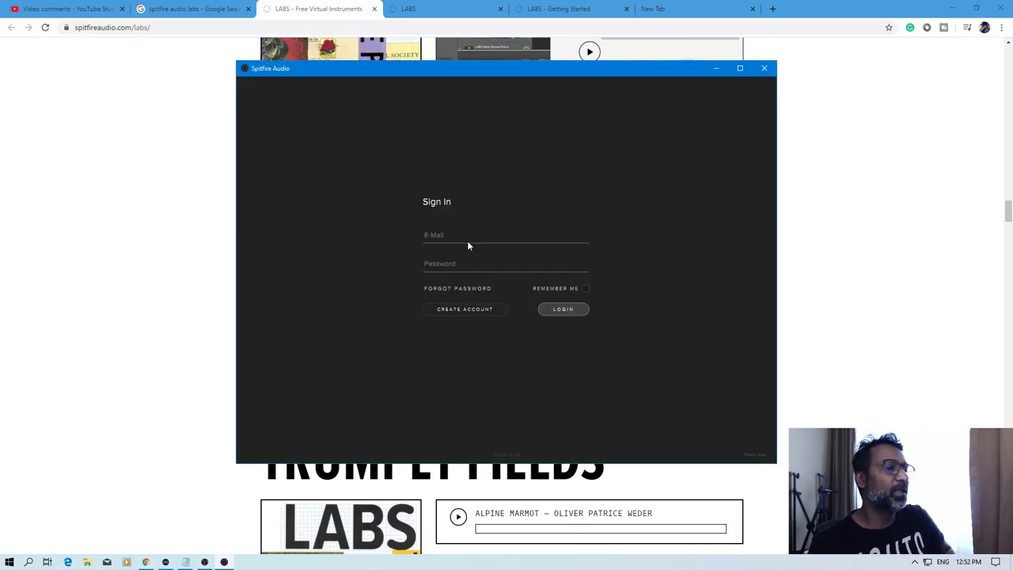
click(469, 238)
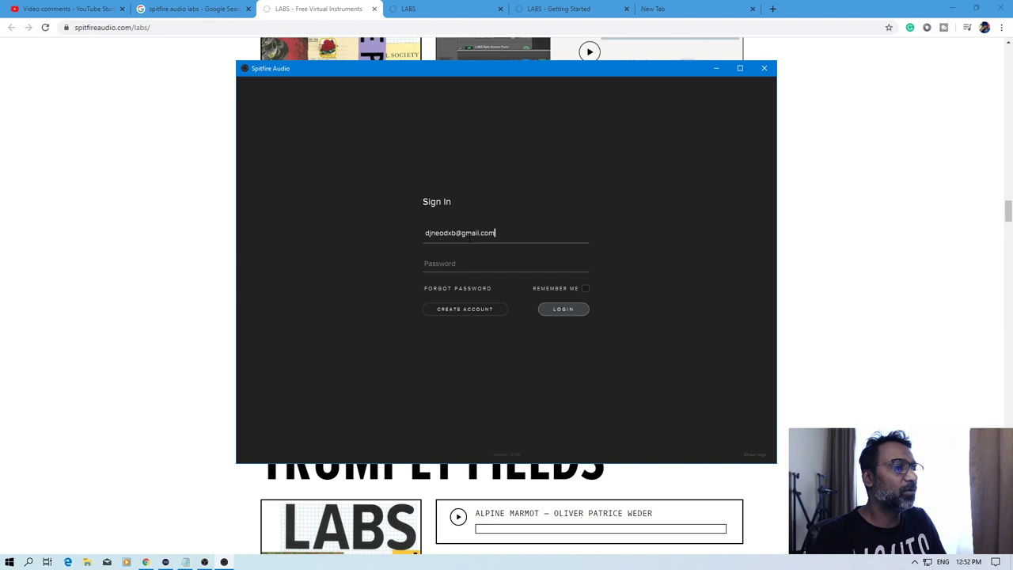
key(Tab)
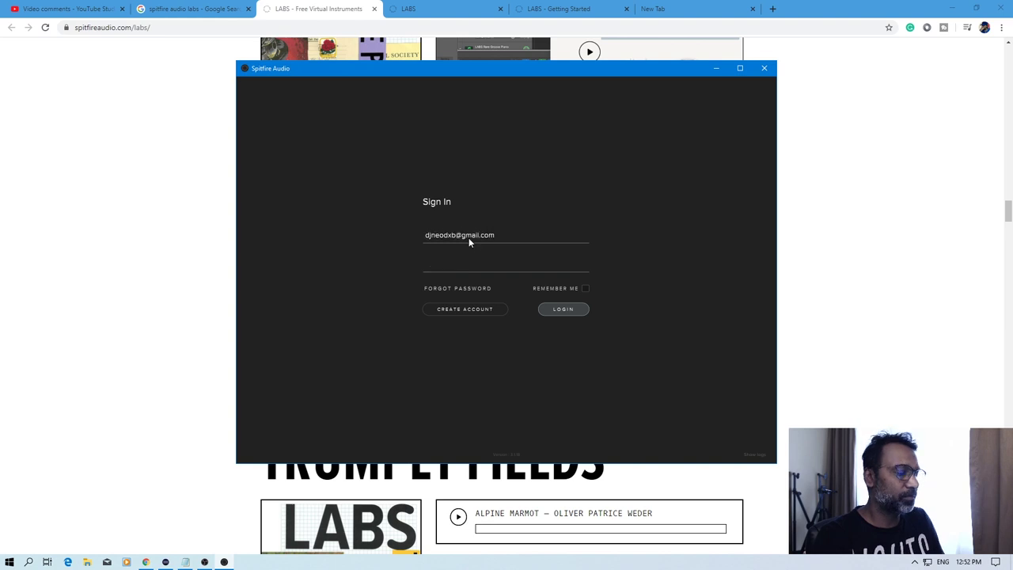
Step: Switch to the browser's empty tab and open the Gmail inbox
click(563, 7)
click(654, 11)
text(aaag)
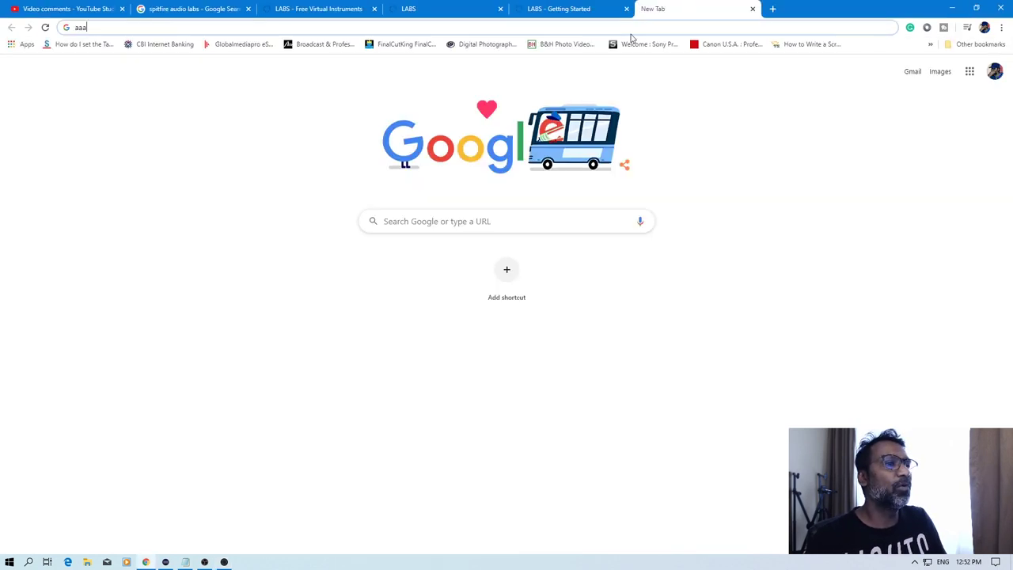
key(BackSpace)
key(BackSpace)
key(BackSpace)
key(BackSpace)
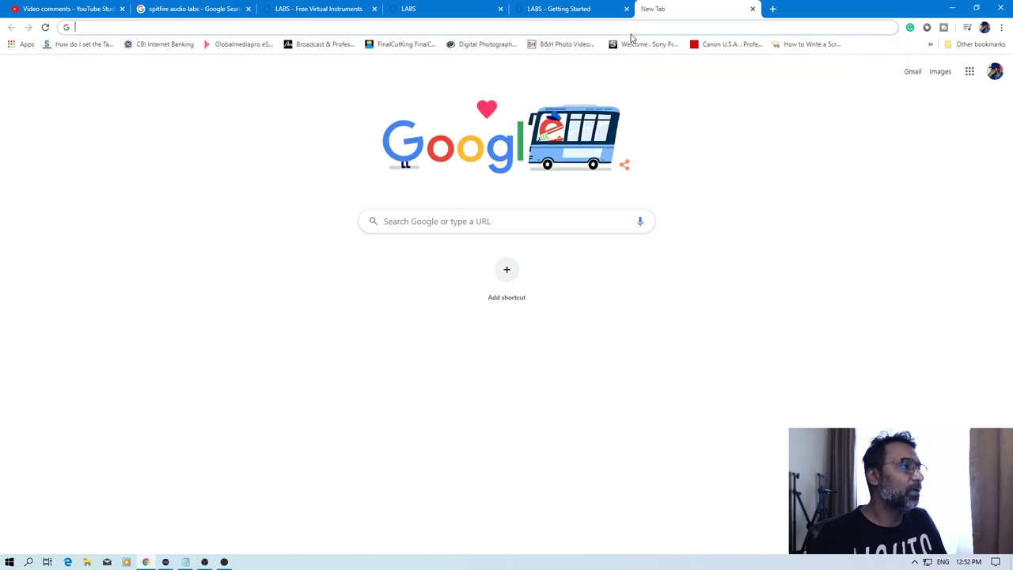
text(gm)
key(Return)
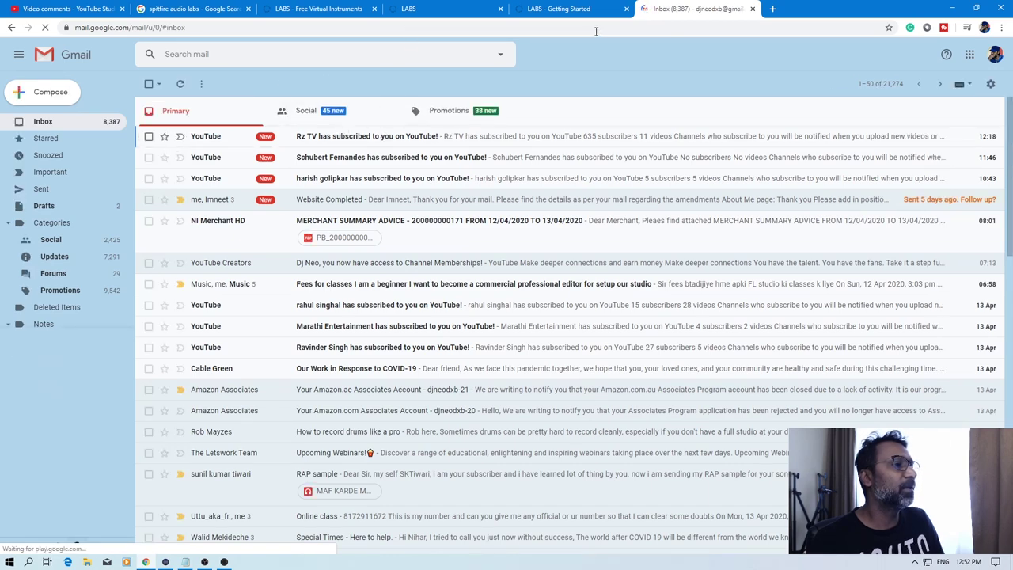
Step: Return to the Spitfire Audio sign-in form, enter the account password and log in
click(952, 8)
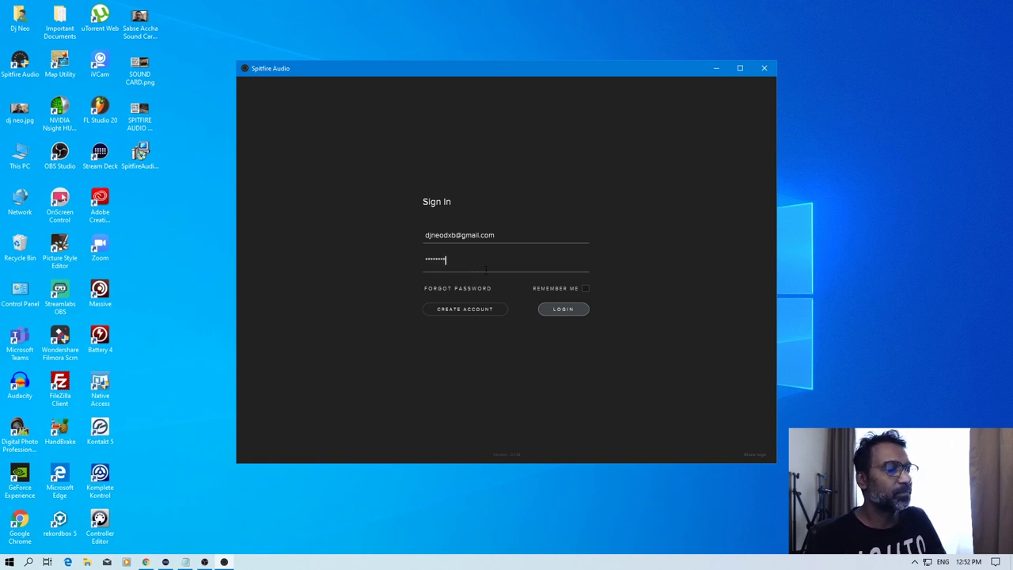
click(572, 310)
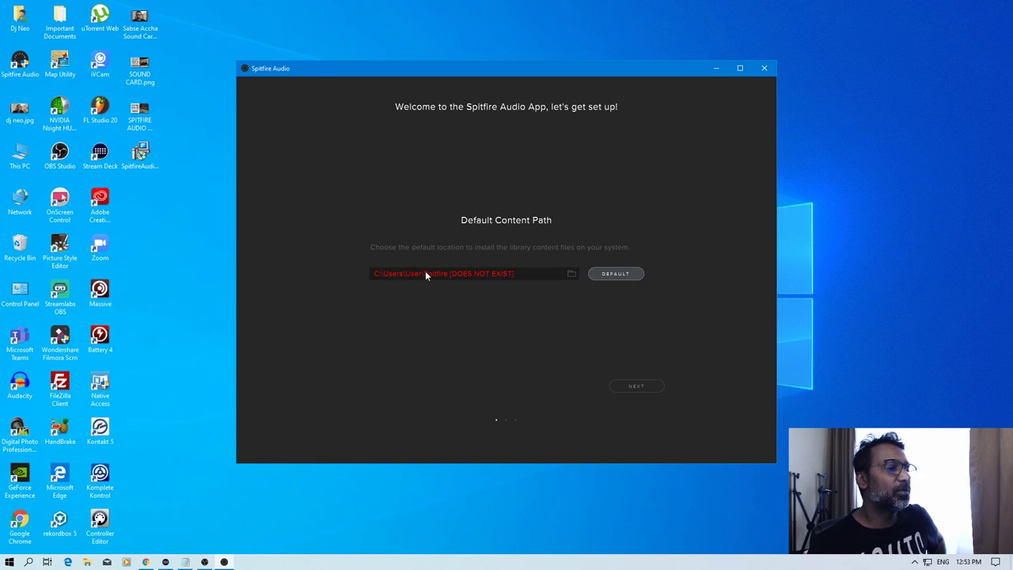
Step: Browse for the default content path, create a folder named Spitfire in the user's home folder and confirm the selection
click(570, 273)
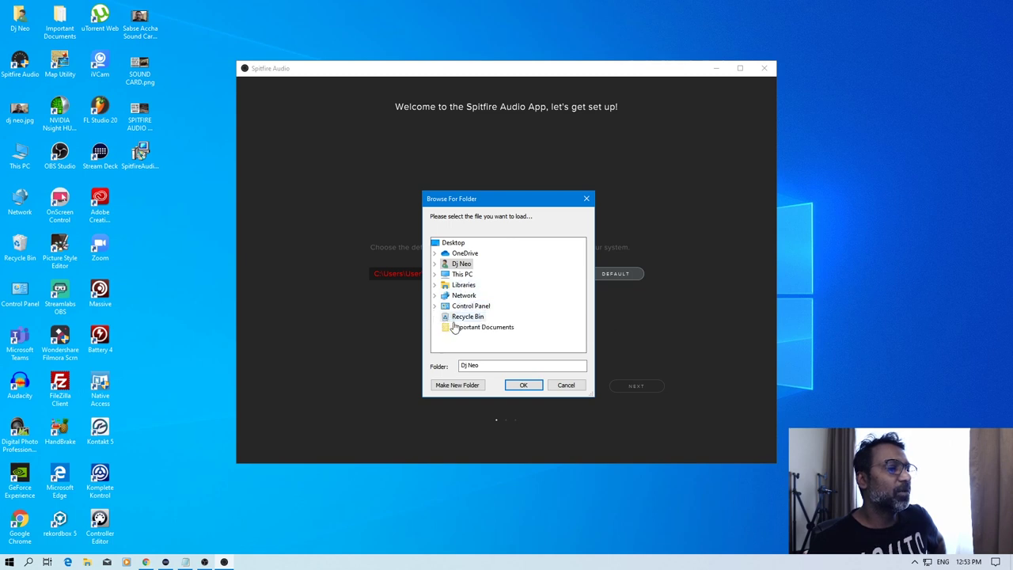
click(433, 264)
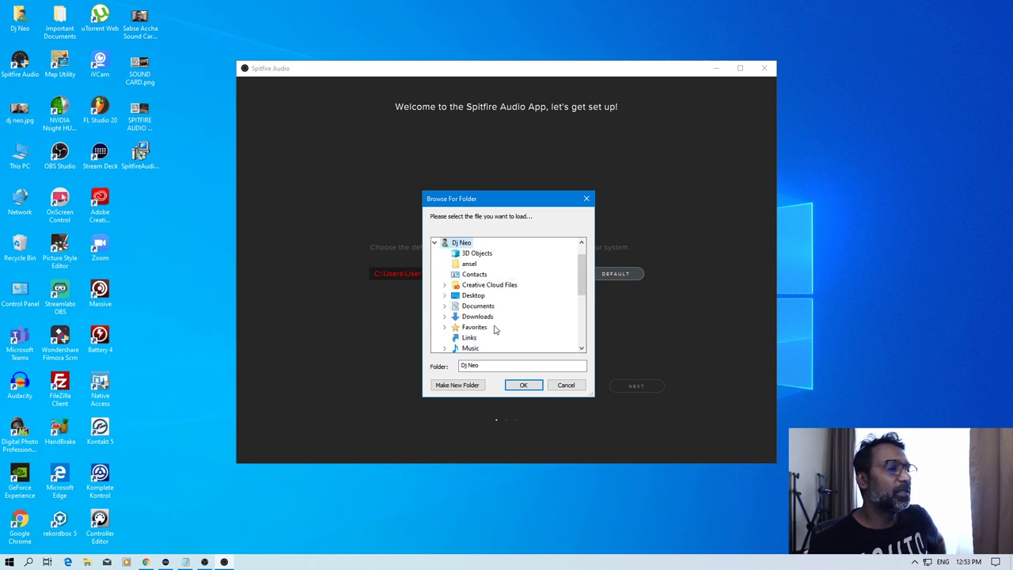
scroll(494, 331, down, 2)
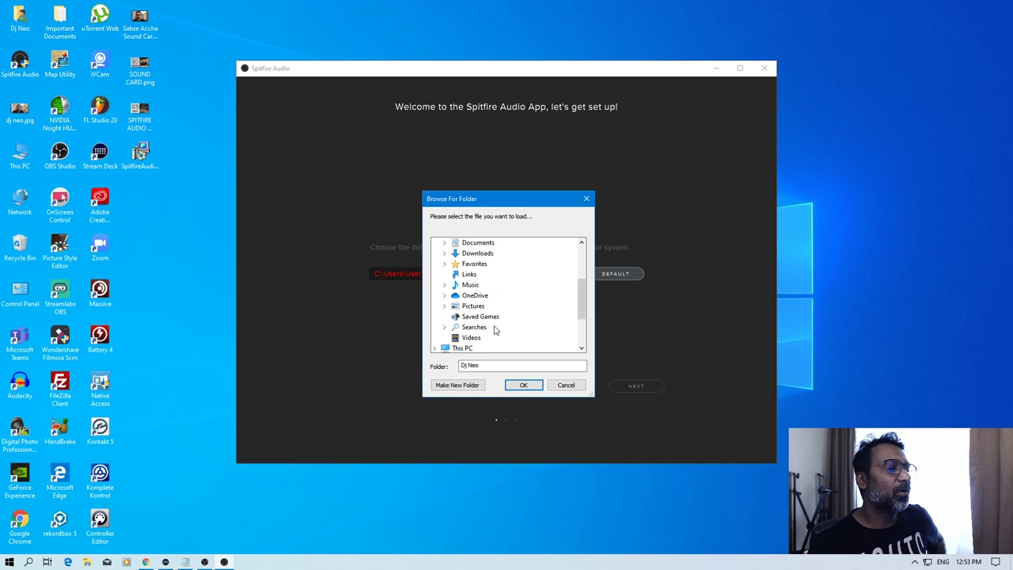
click(444, 253)
click(444, 244)
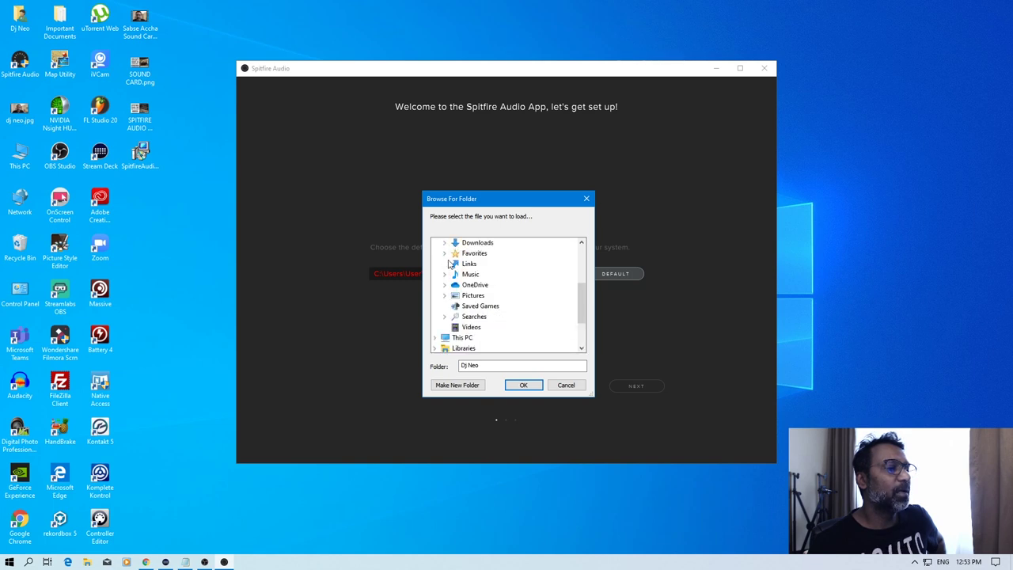
scroll(449, 265, up, 2)
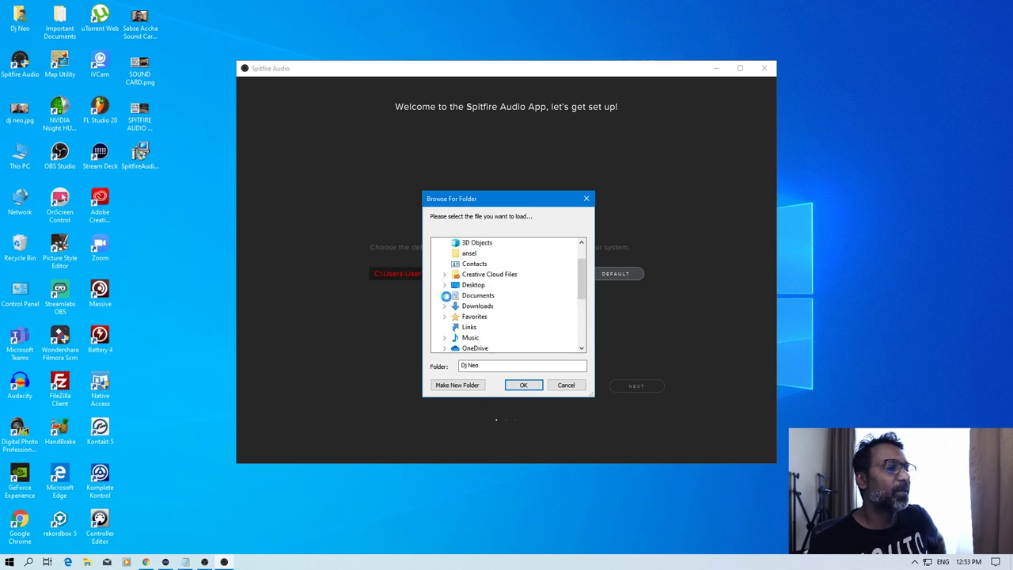
click(444, 296)
click(459, 385)
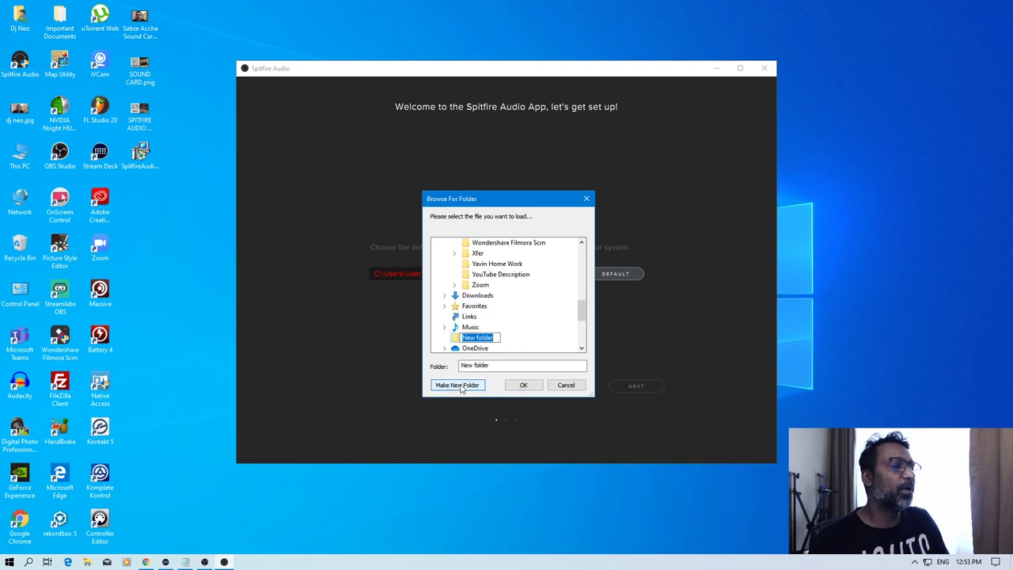
text(Spit)
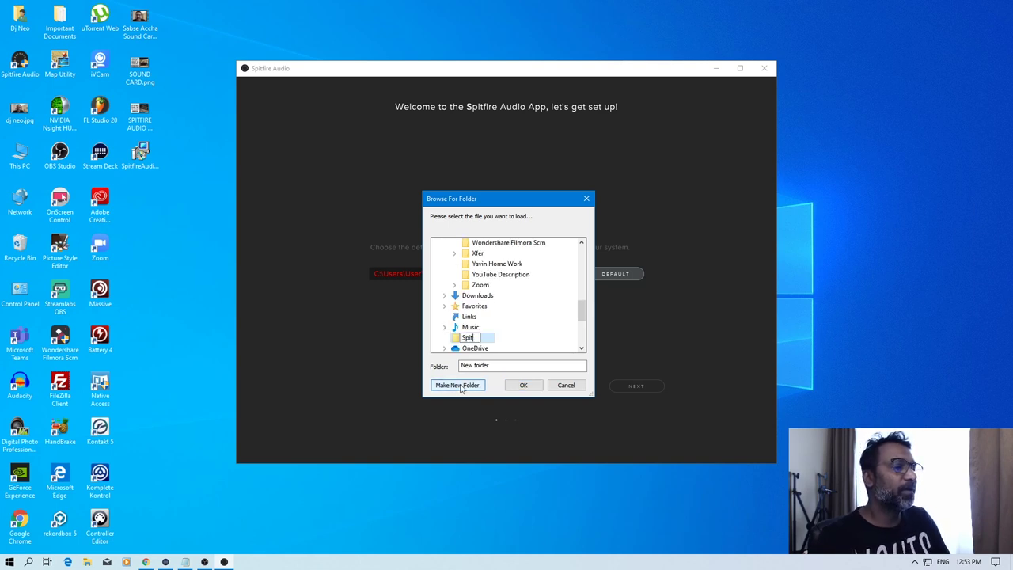
text(fire)
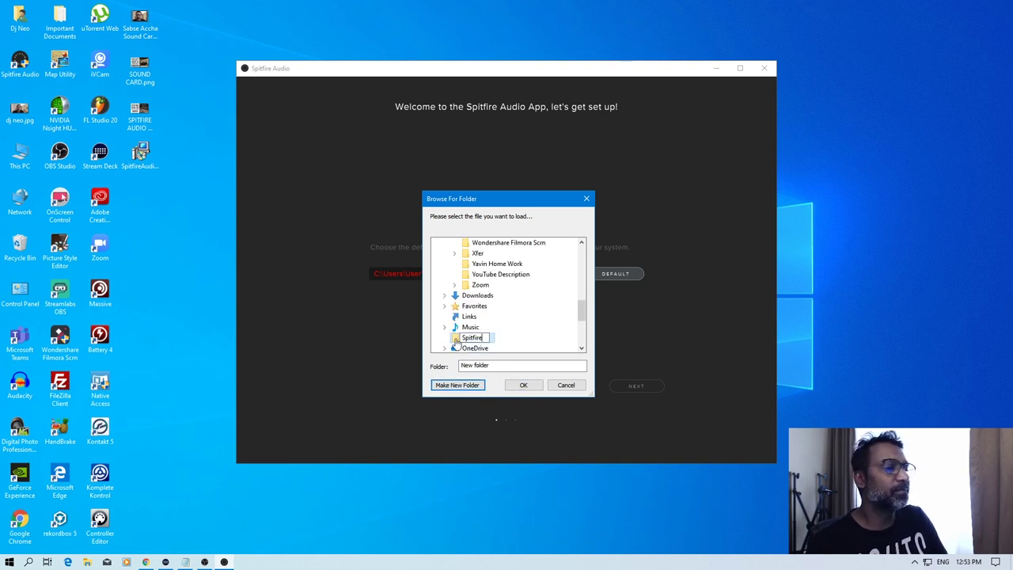
click(456, 342)
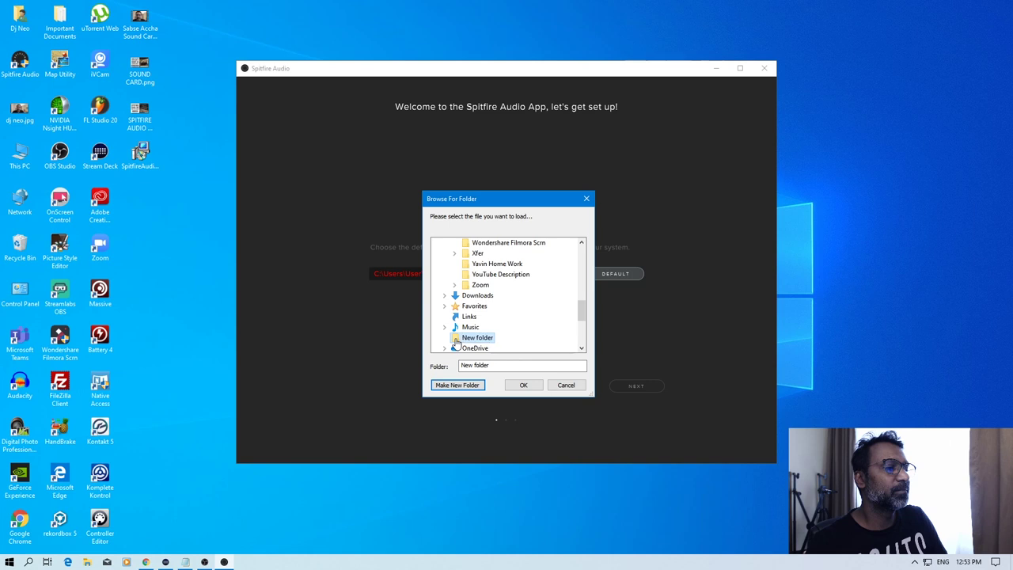
click(523, 383)
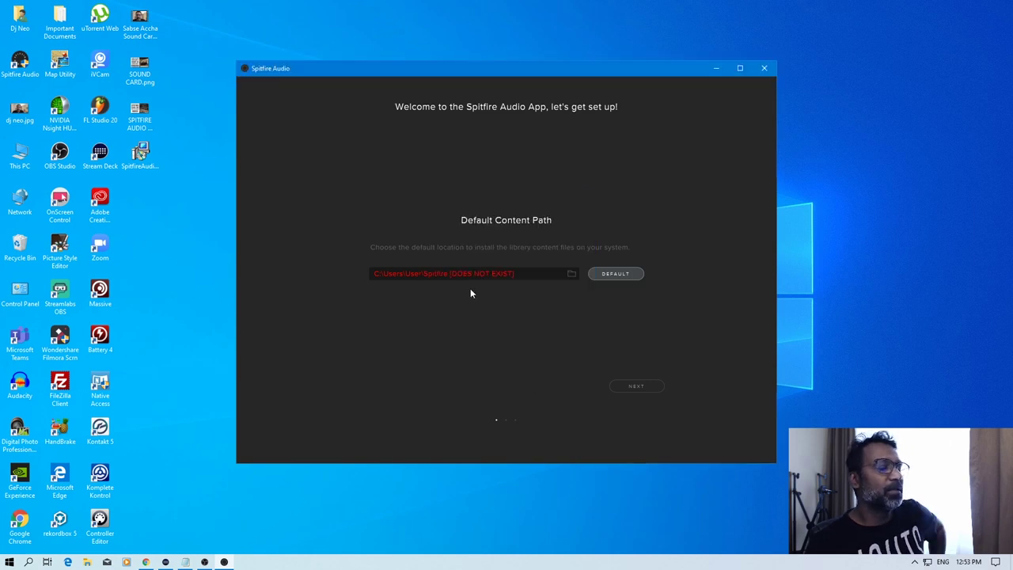
Step: Reopen the content path browser and move the Spitfire folder from the home folder into Documents
click(569, 273)
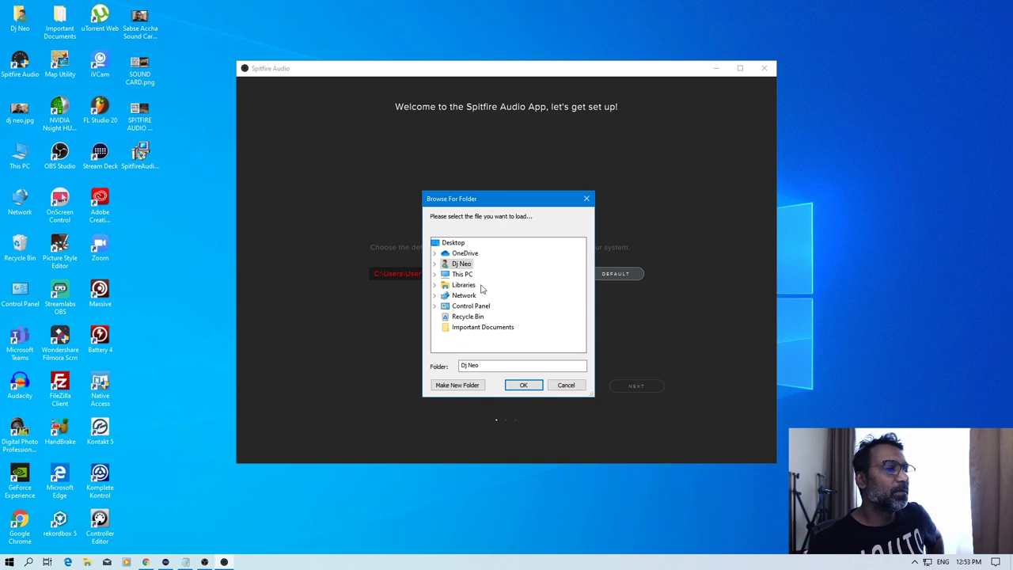
click(434, 263)
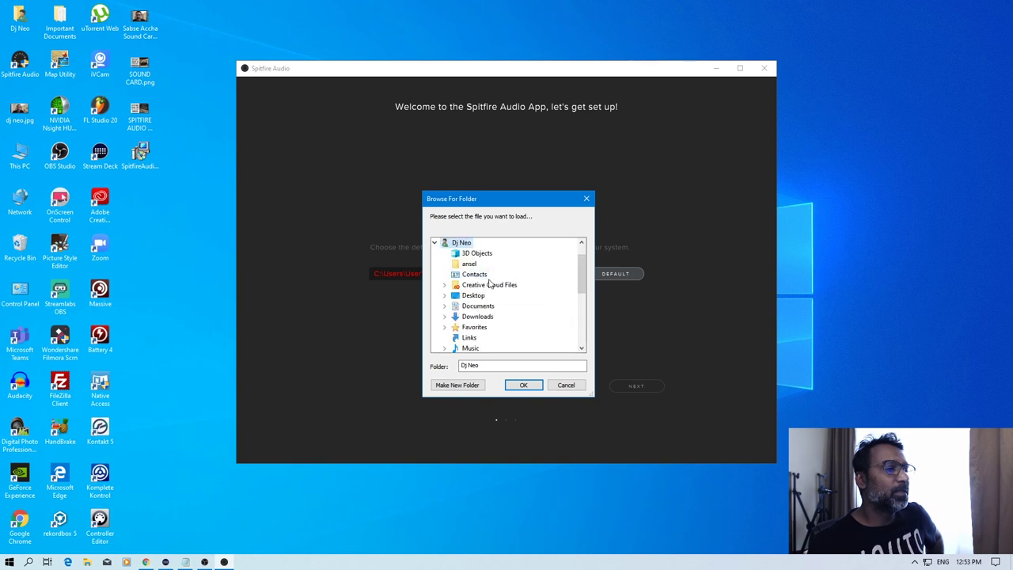
scroll(489, 283, down, 2)
click(444, 244)
scroll(489, 283, down, 2)
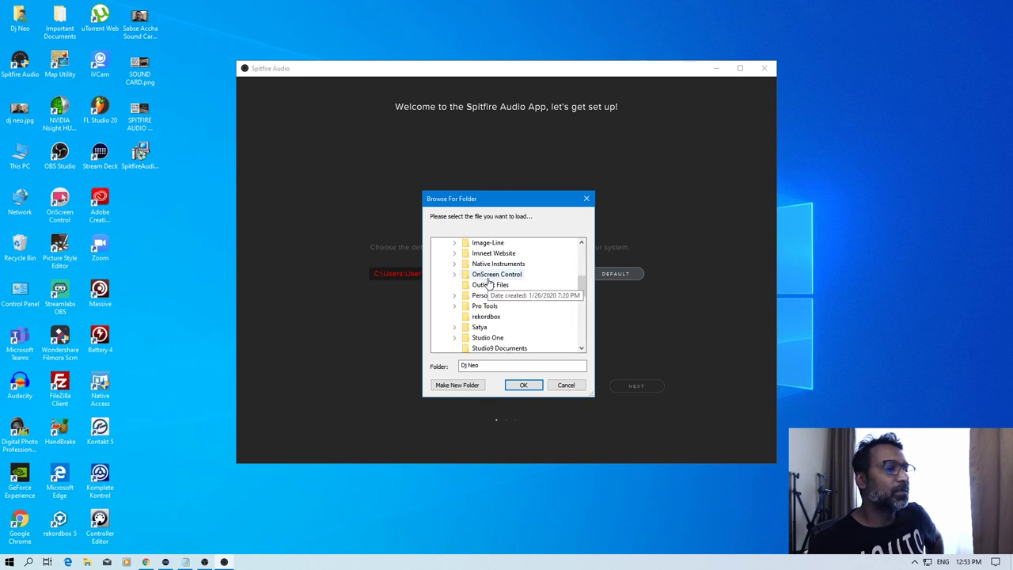
scroll(509, 341, down, 2)
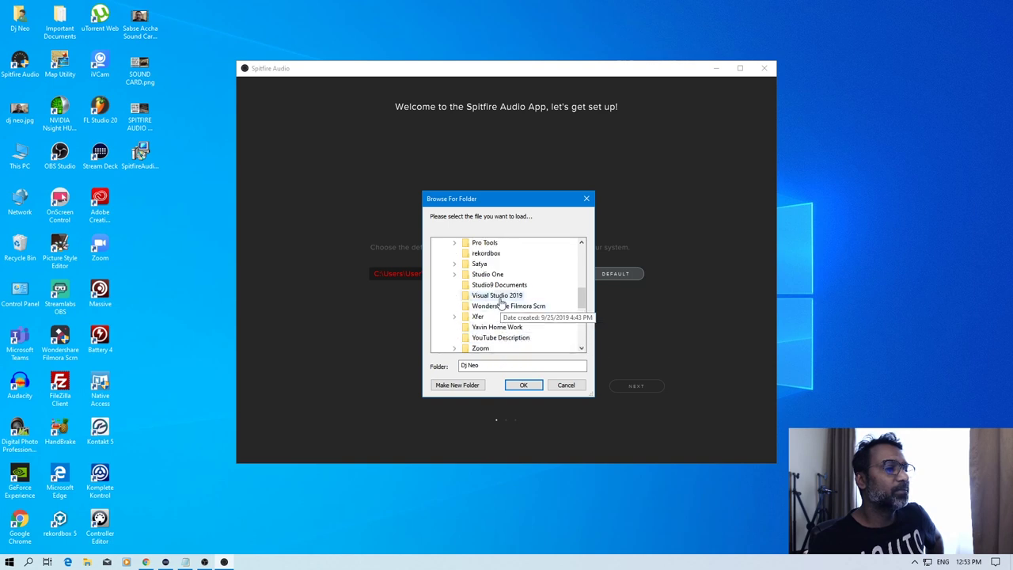
scroll(500, 304, up, 5)
click(472, 317)
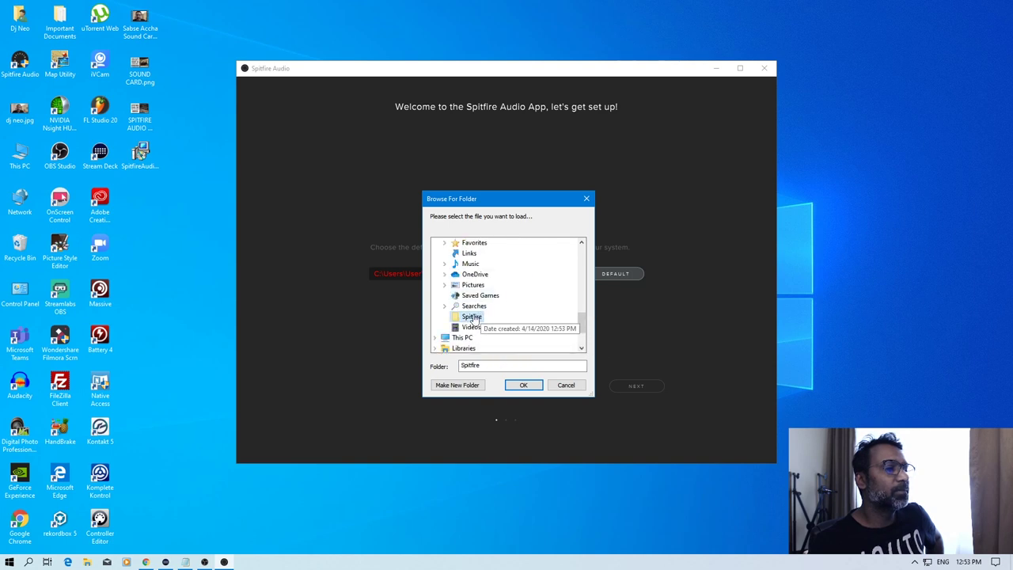
drag(473, 317, 475, 290)
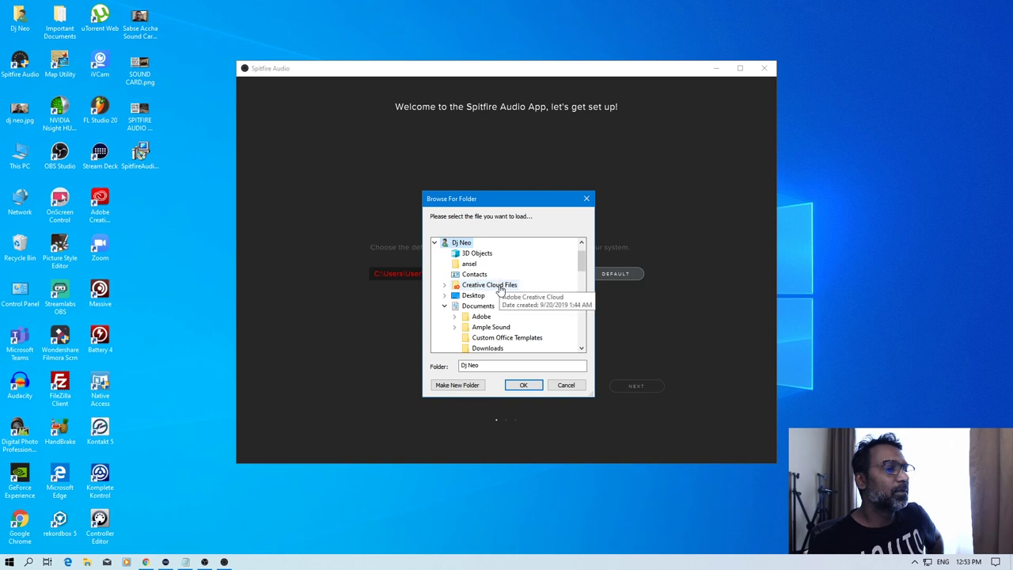
Step: Set the default content path to the Spitfire folder inside Documents and continue to the VST2 install path
scroll(475, 290, down, 5)
click(475, 274)
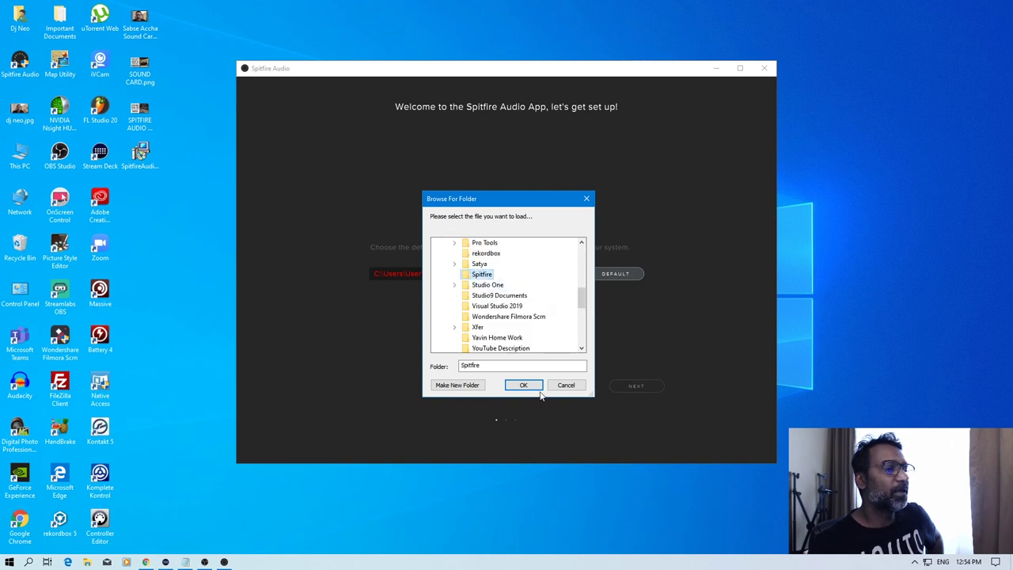
click(522, 385)
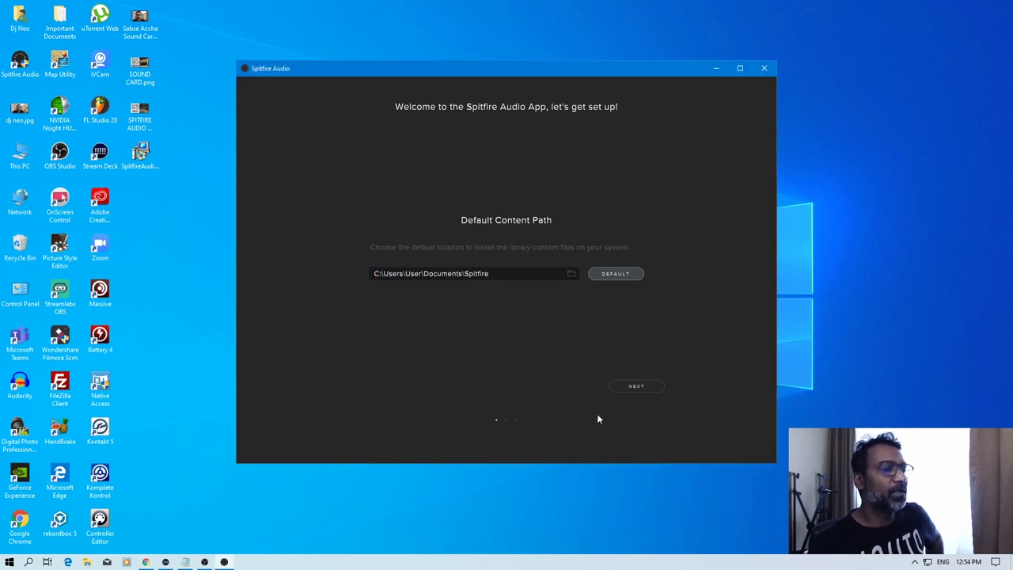
click(637, 387)
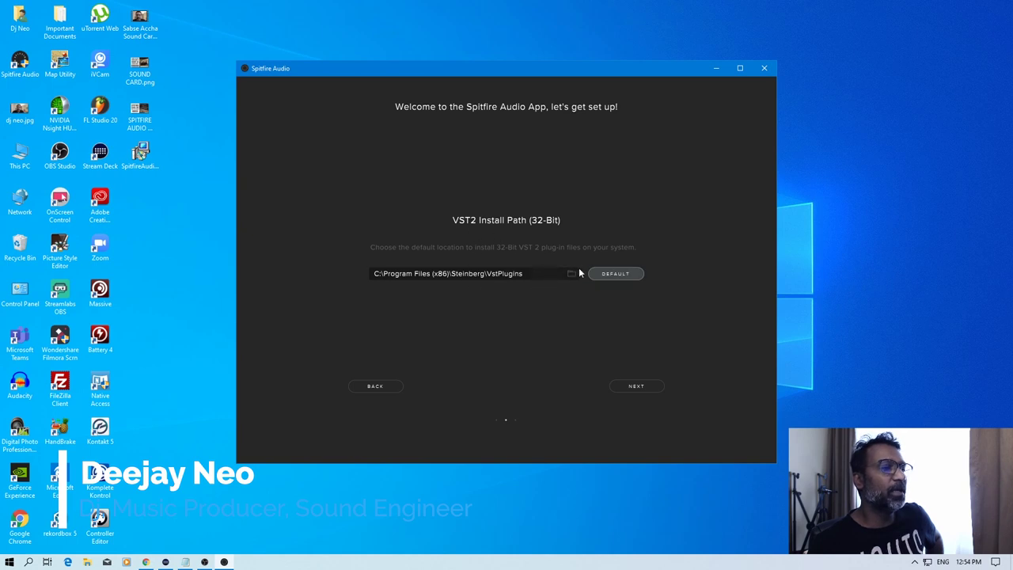
Step: Set the 32-bit VST2 install path to C:\Program Files (x86)\VstPlugins and continue to the 64-bit path
click(498, 277)
scroll(499, 277, up, 5)
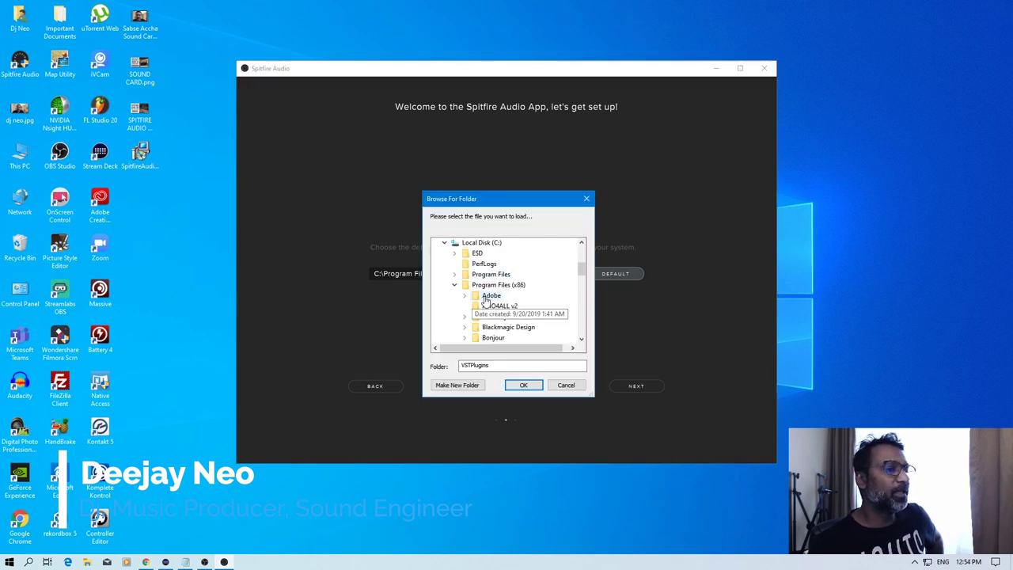
drag(504, 199, 593, 183)
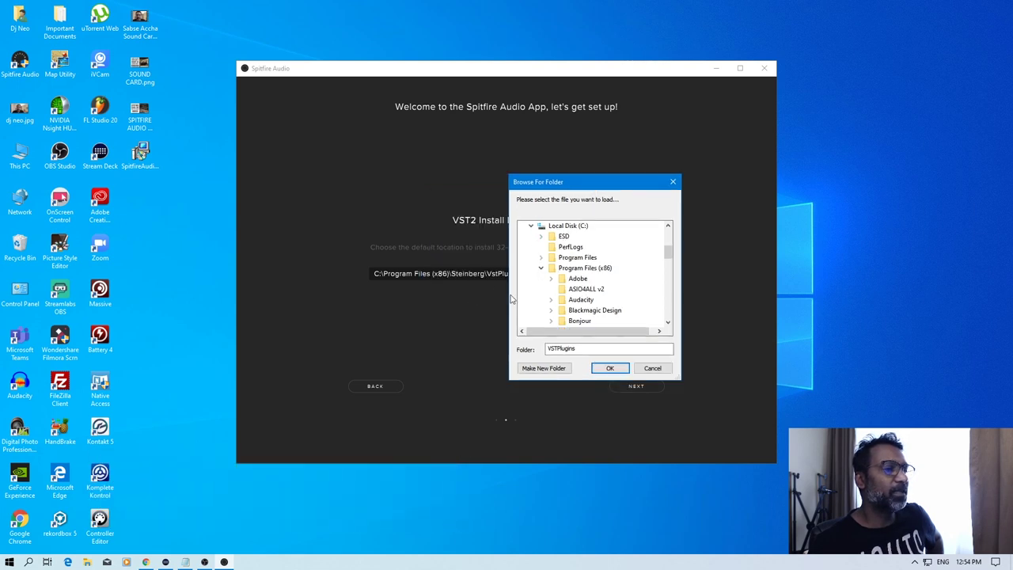
drag(668, 254, 669, 285)
click(562, 289)
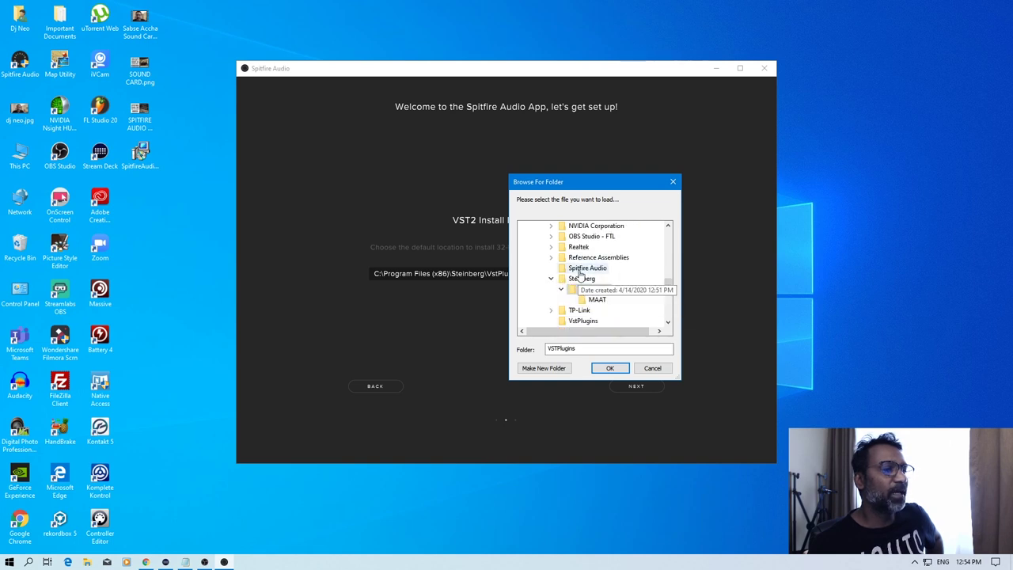
scroll(583, 274, down, 2)
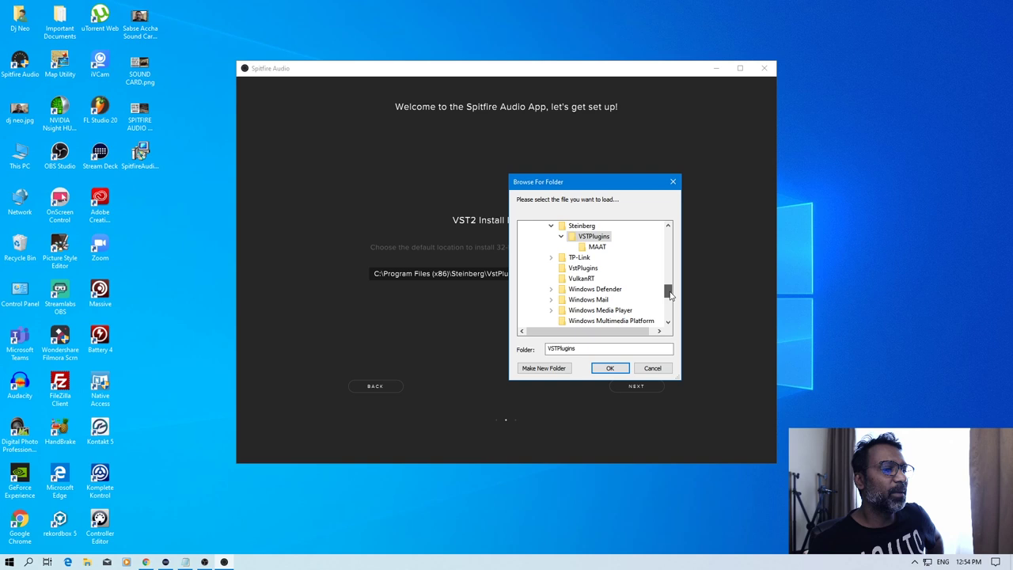
click(584, 270)
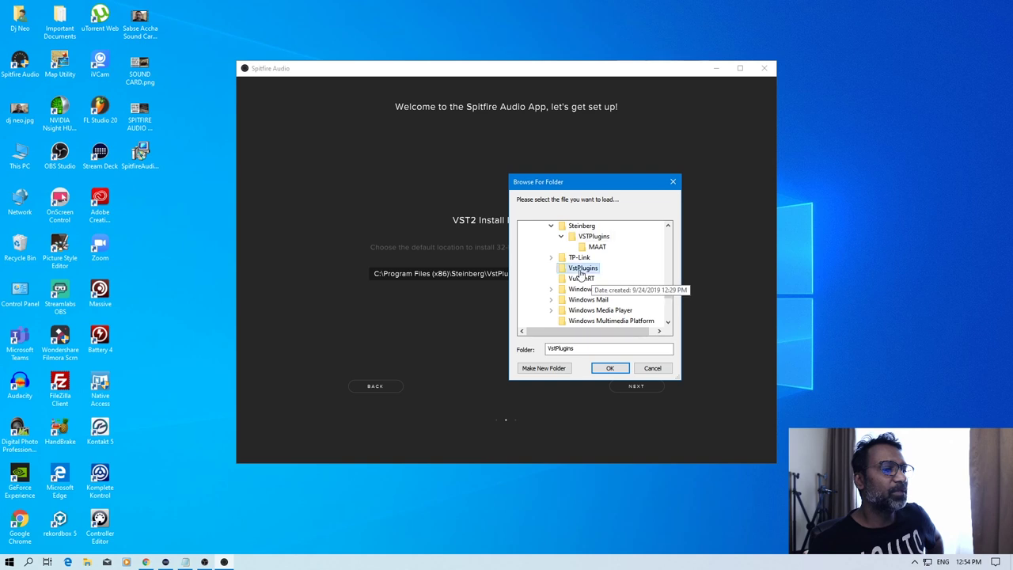
click(608, 369)
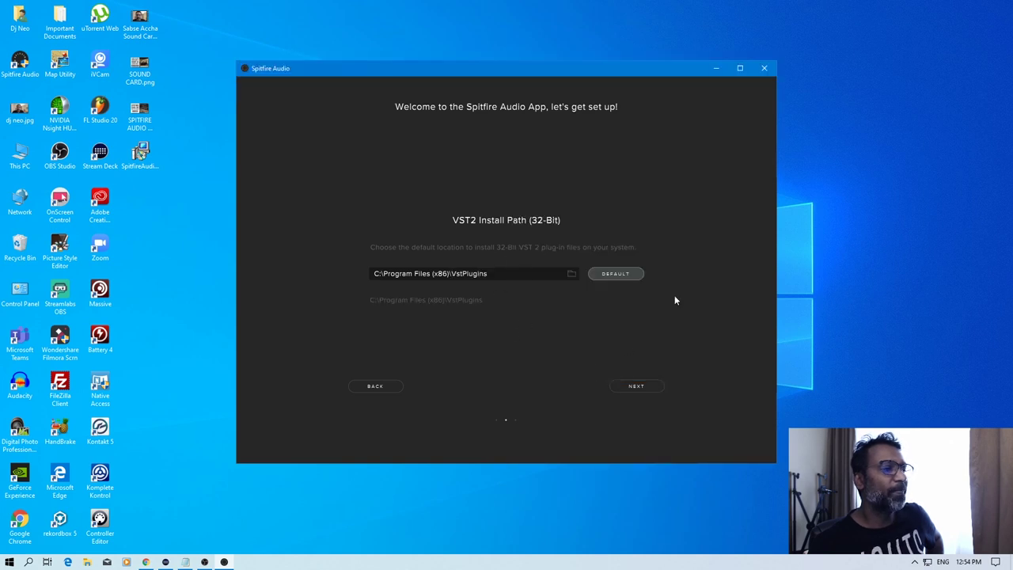
click(646, 386)
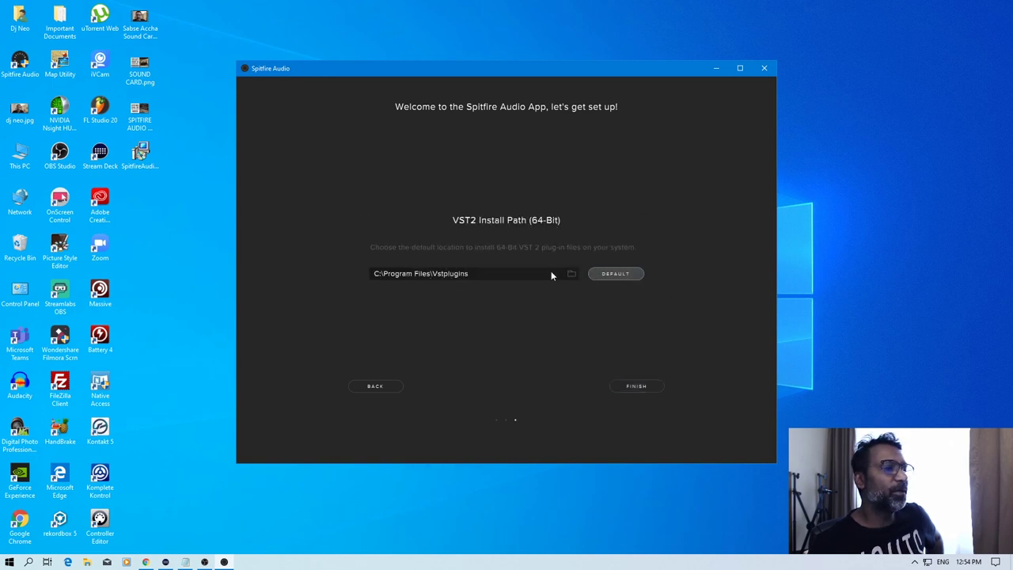
Step: Confirm C:\Program Files\Vstplugins as the 64-bit VST2 install path and finish the initial setup
click(452, 275)
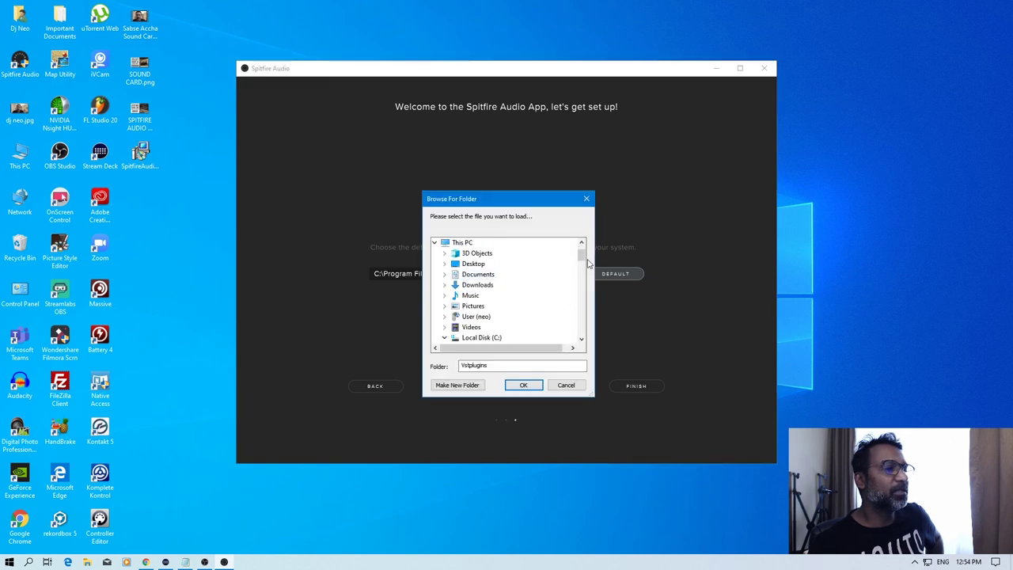
drag(582, 258, 580, 311)
click(464, 297)
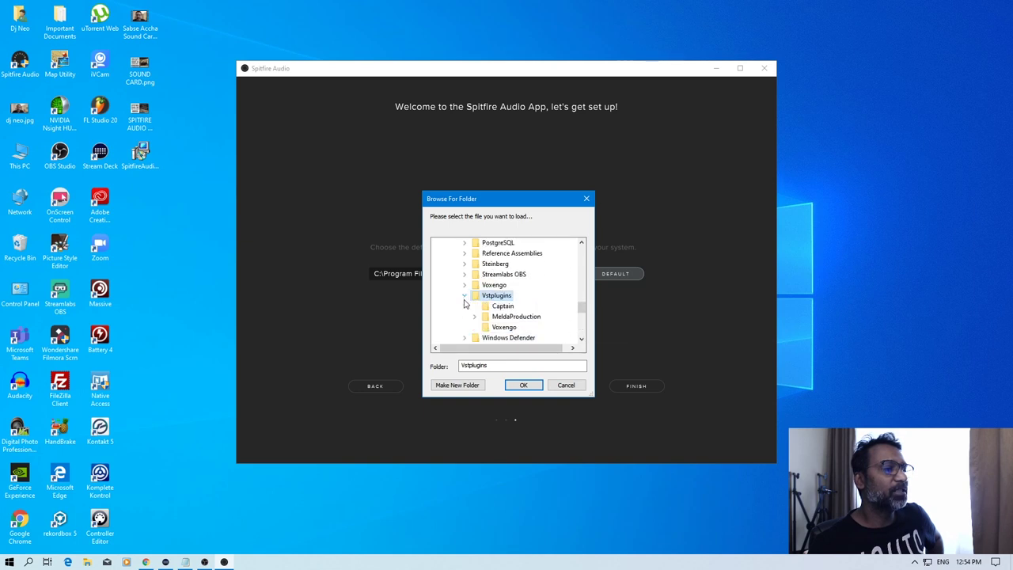
click(524, 385)
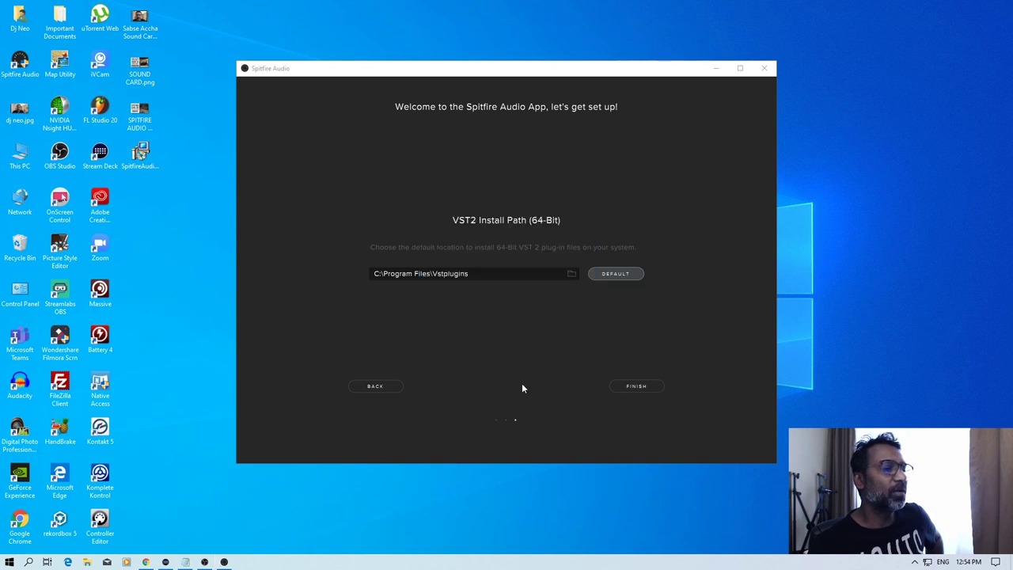
click(634, 386)
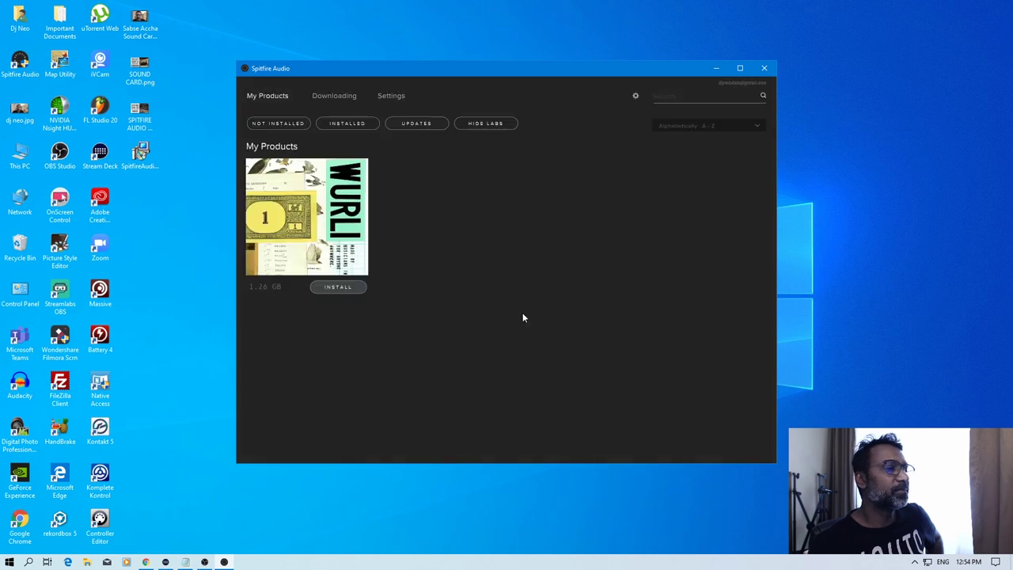
Step: Download and install LABS Wurli into the Spitfire content folder and return to the list of owned products
click(342, 289)
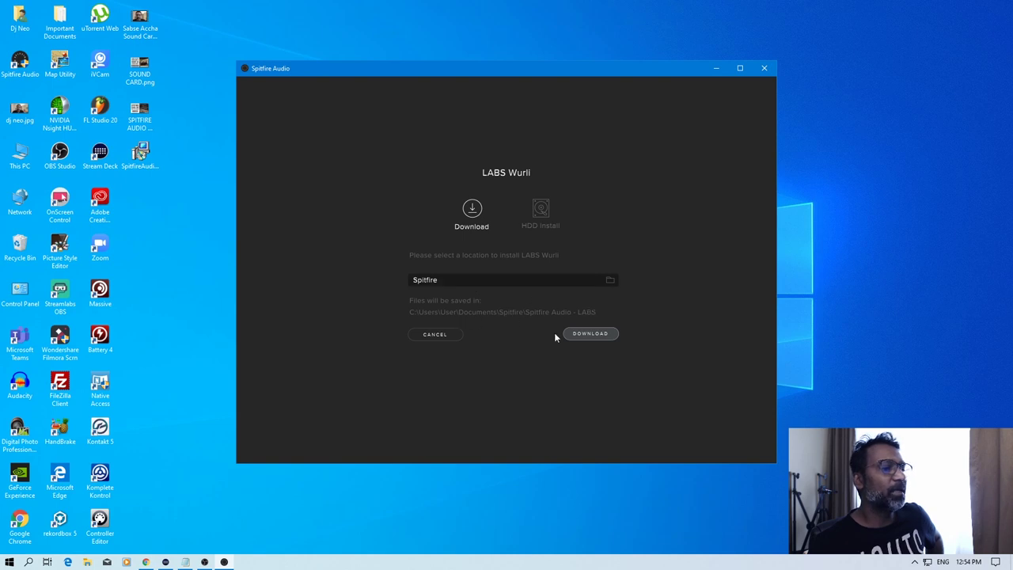
click(576, 335)
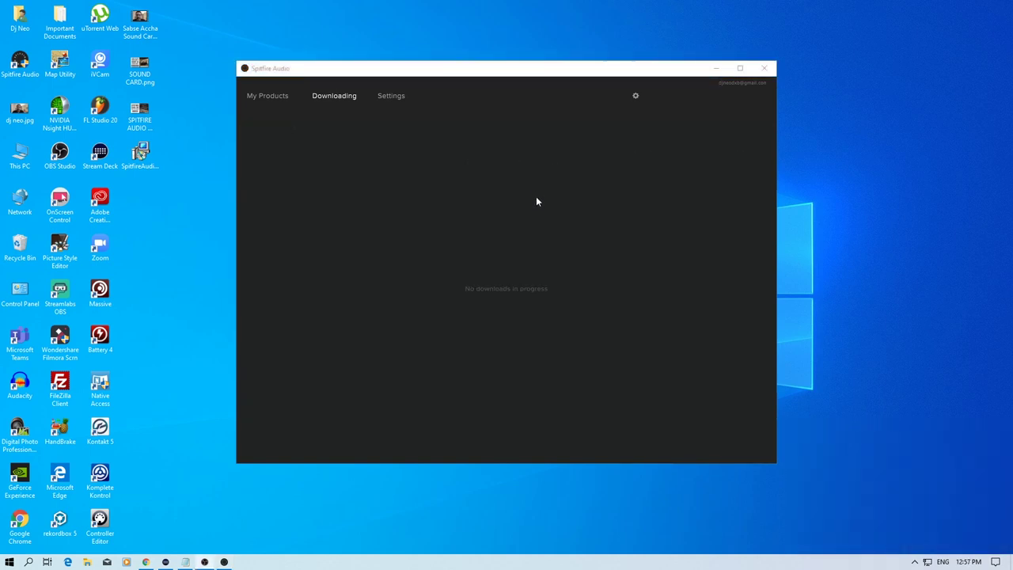
click(277, 97)
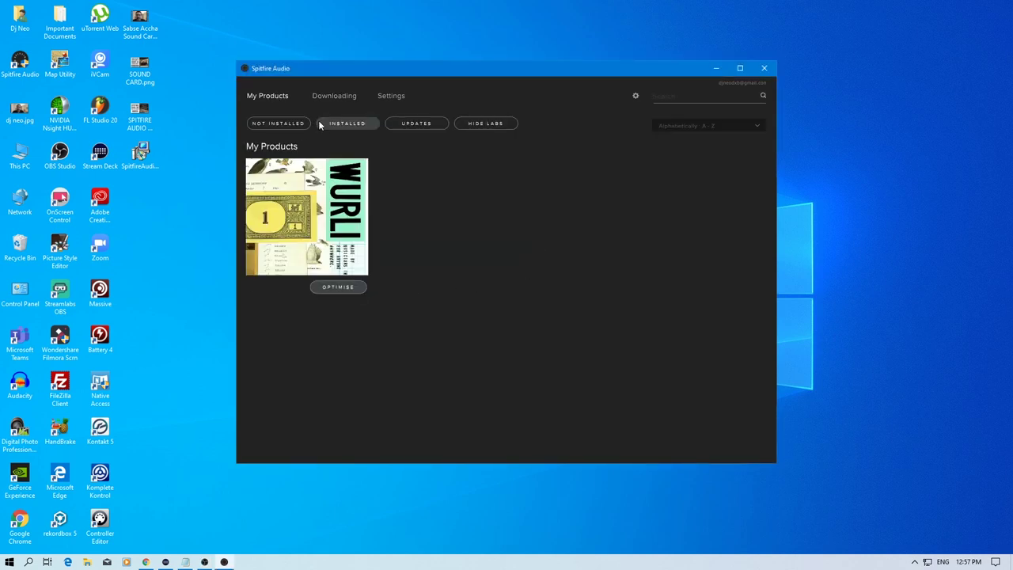
Step: Check the owned products using the Not Installed, Installed and Updates filters
click(287, 124)
click(328, 125)
click(409, 124)
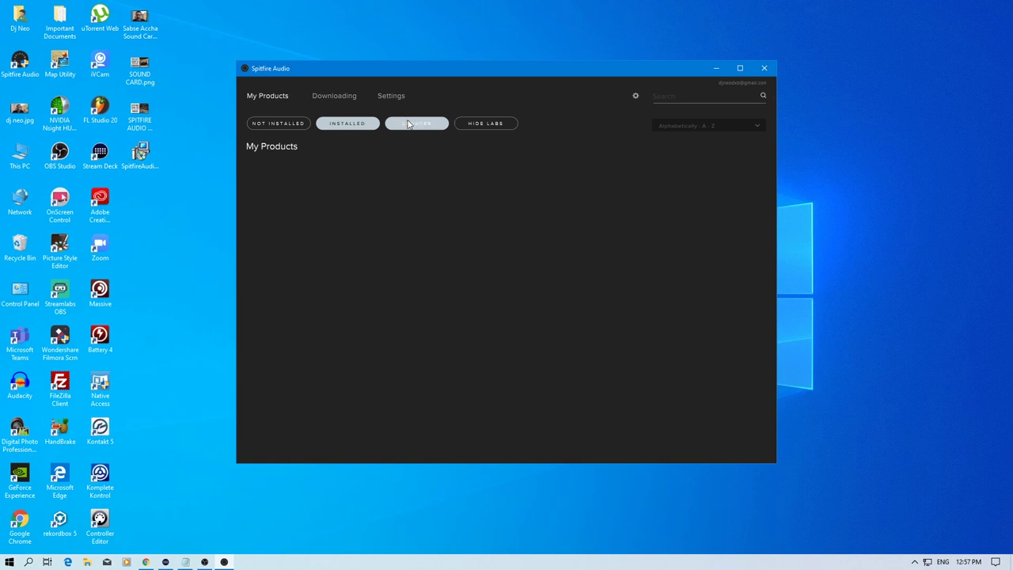
click(299, 124)
click(346, 126)
Step: Open the LABS Wurli product page and review its installation details and the app's options
click(341, 278)
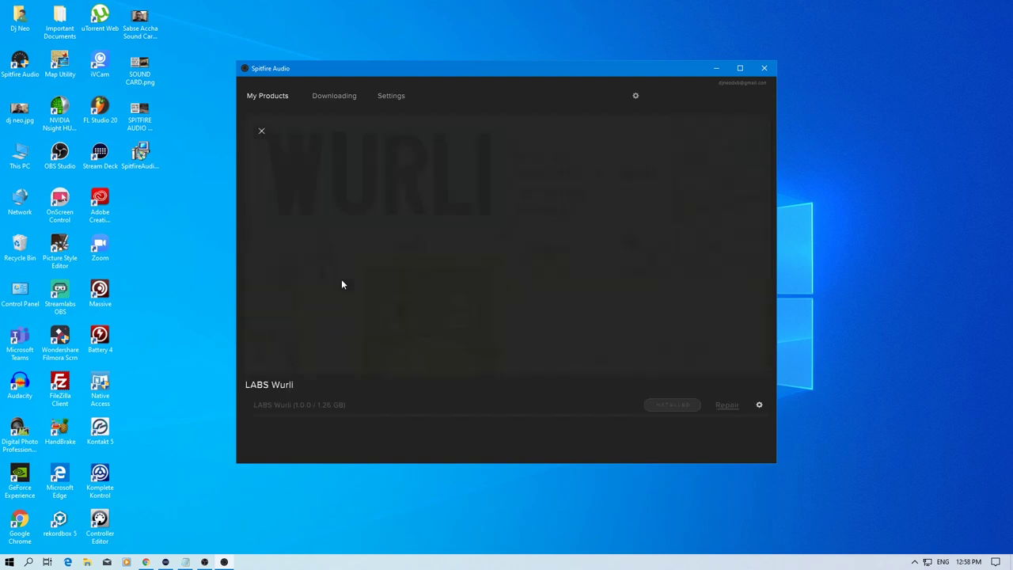
scroll(413, 307, down, 1)
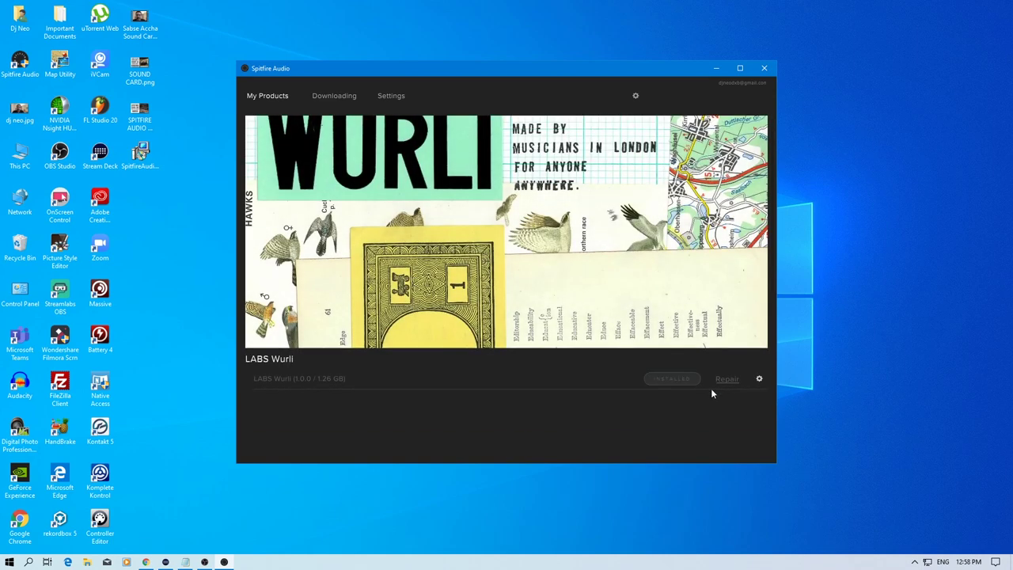
scroll(617, 271, down, 1)
scroll(616, 272, up, 2)
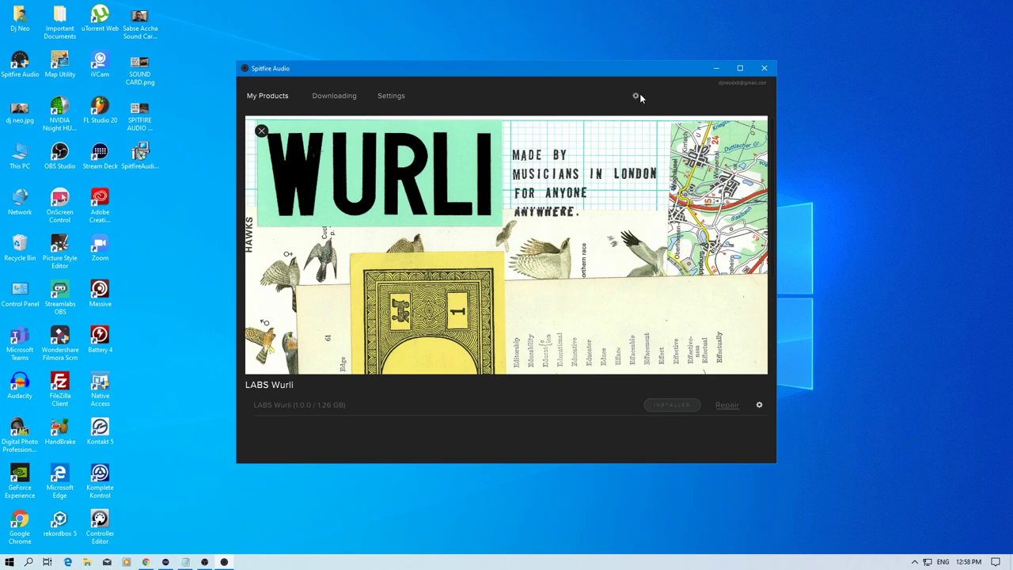
click(636, 97)
click(602, 95)
Step: Close the Spitfire Audio app and launch FL Studio 20, selecting Insert 1 in the mixer
click(763, 70)
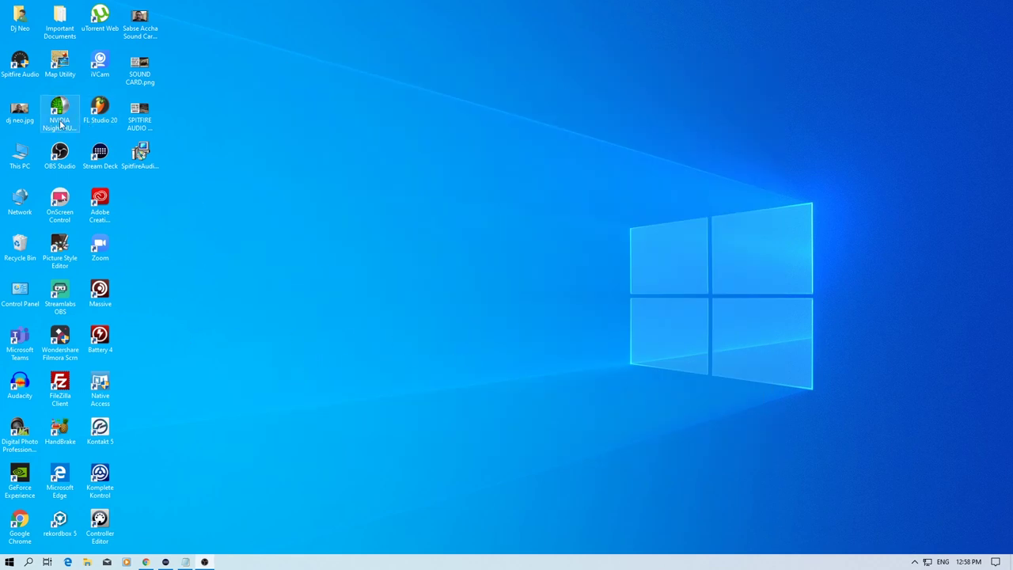
click(106, 115)
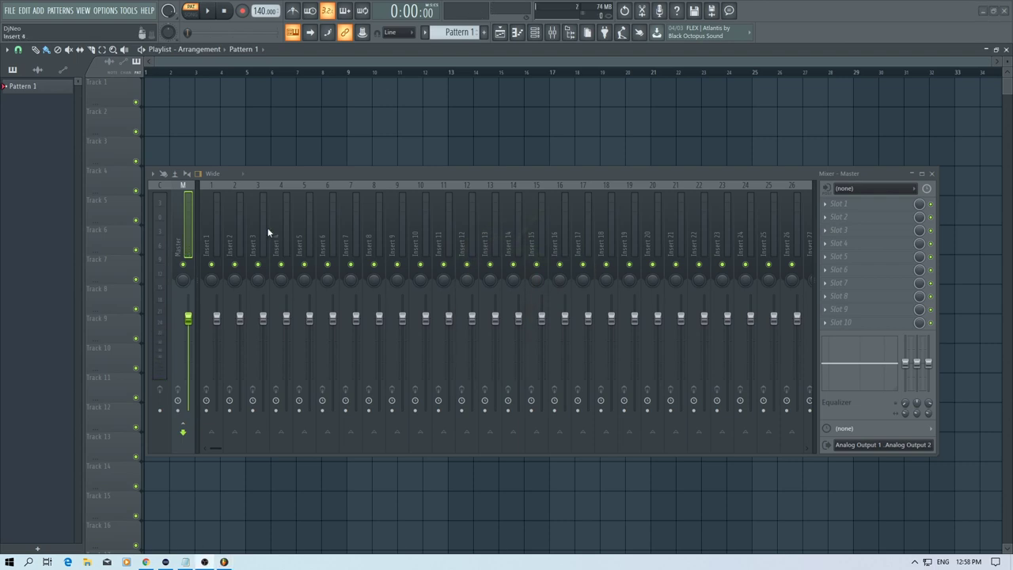
click(218, 232)
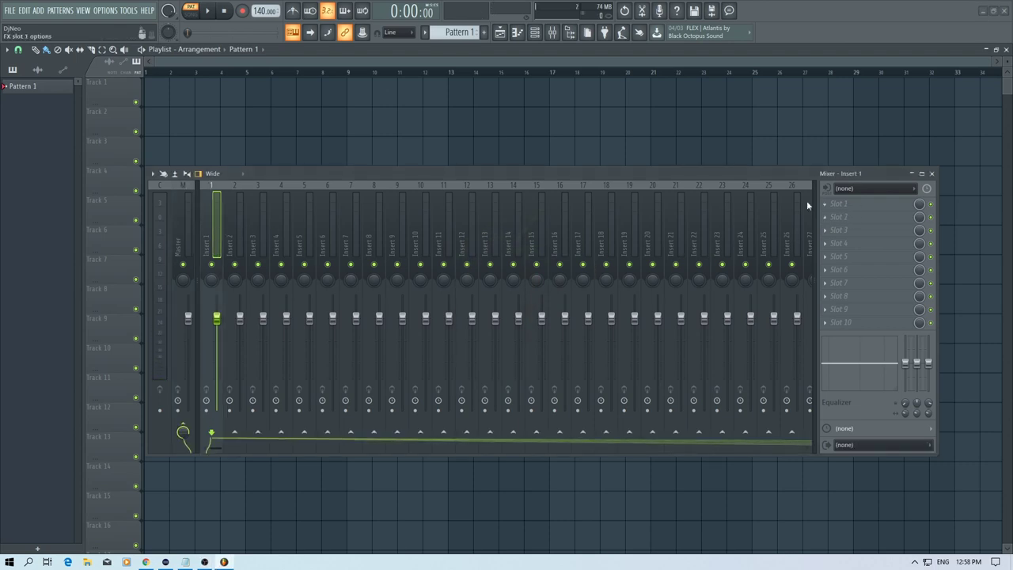
Step: Open the plugin manager from the channel rack's generator plugin list and scan for newly installed plugins
click(539, 40)
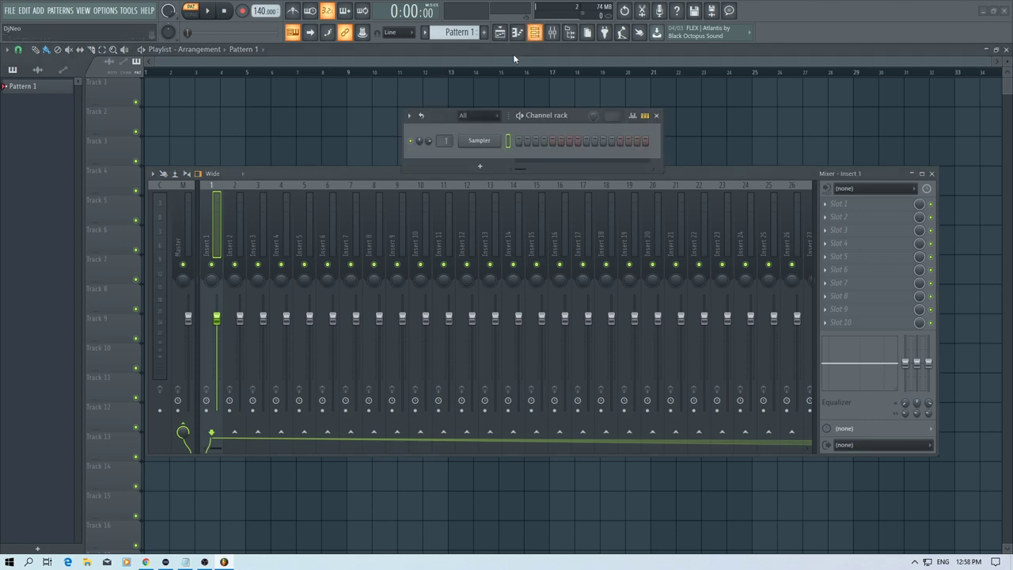
click(494, 166)
click(494, 19)
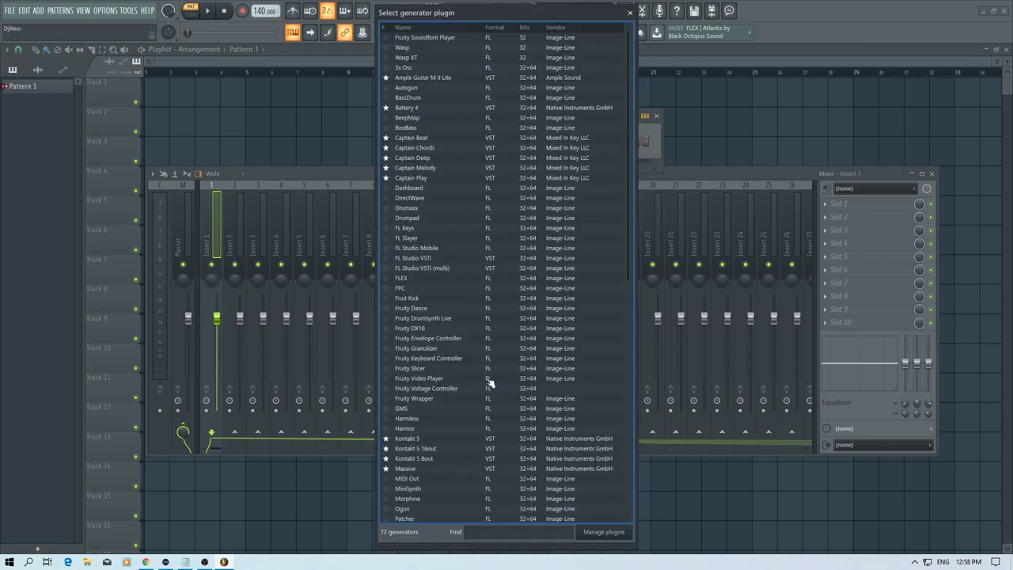
click(599, 533)
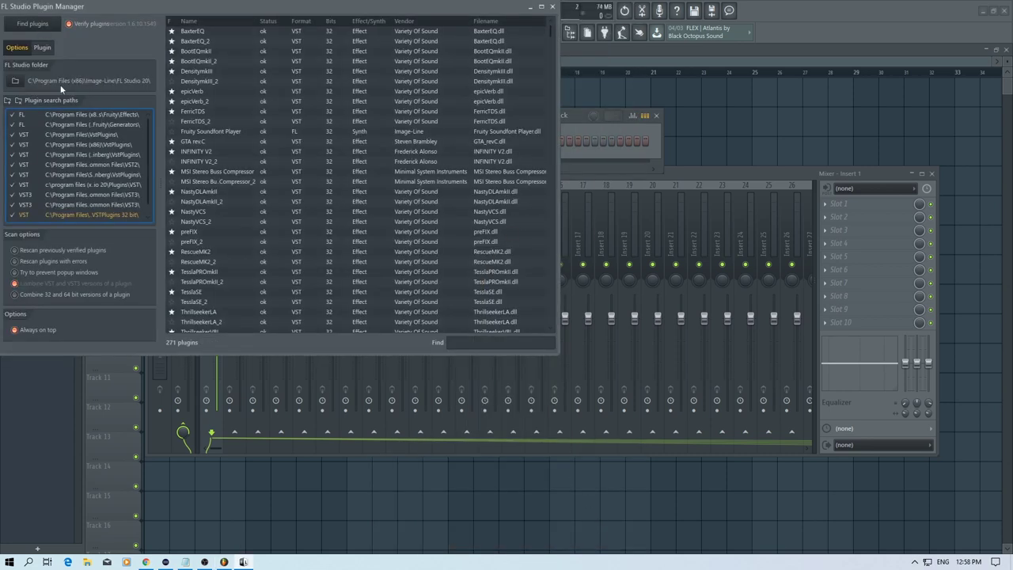
click(44, 24)
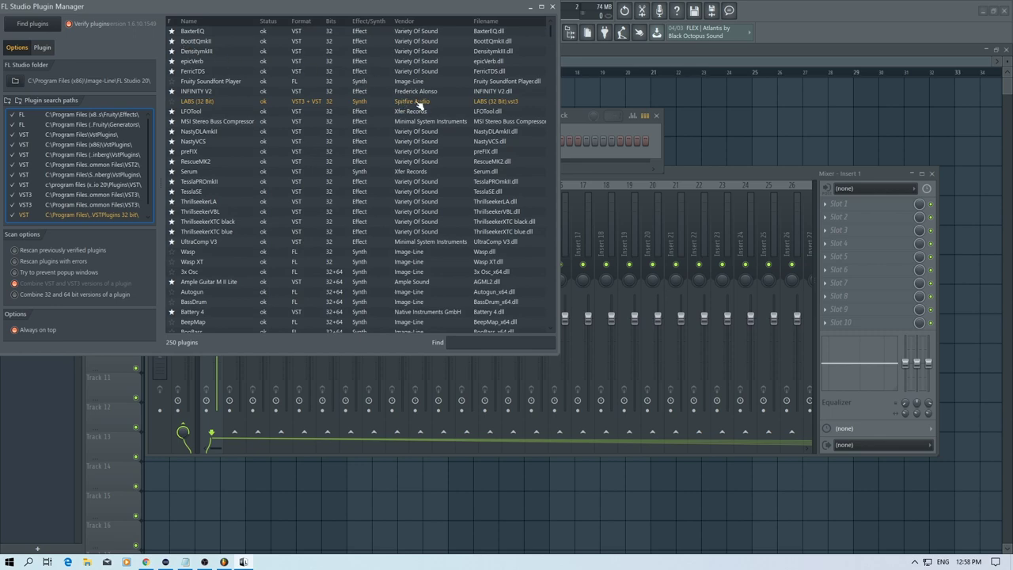
Step: Look through the scanned plugin list for the 32-bit and 64-bit LABS entries from Spitfire Audio
scroll(400, 132, down, 20)
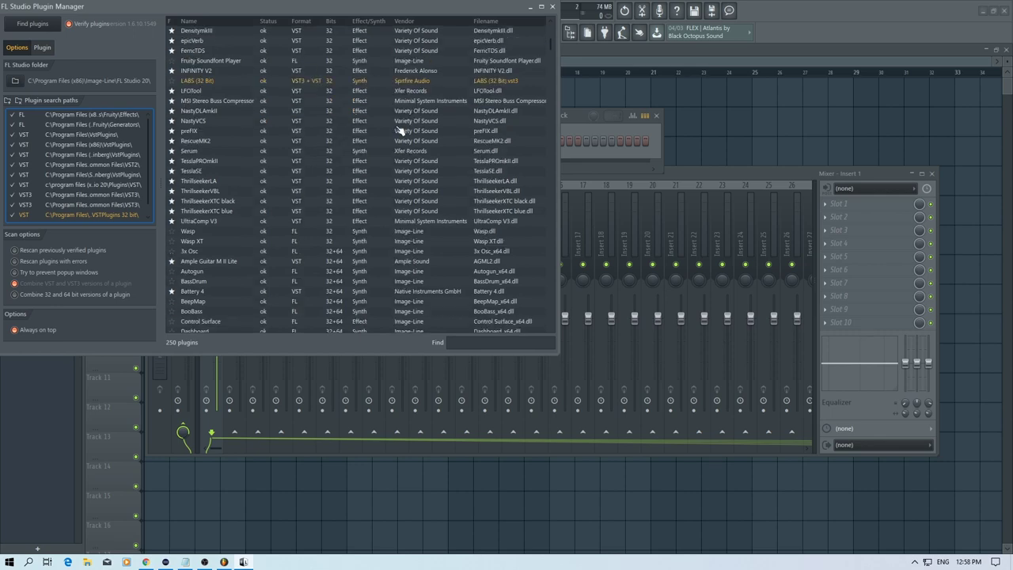
scroll(400, 132, down, 15)
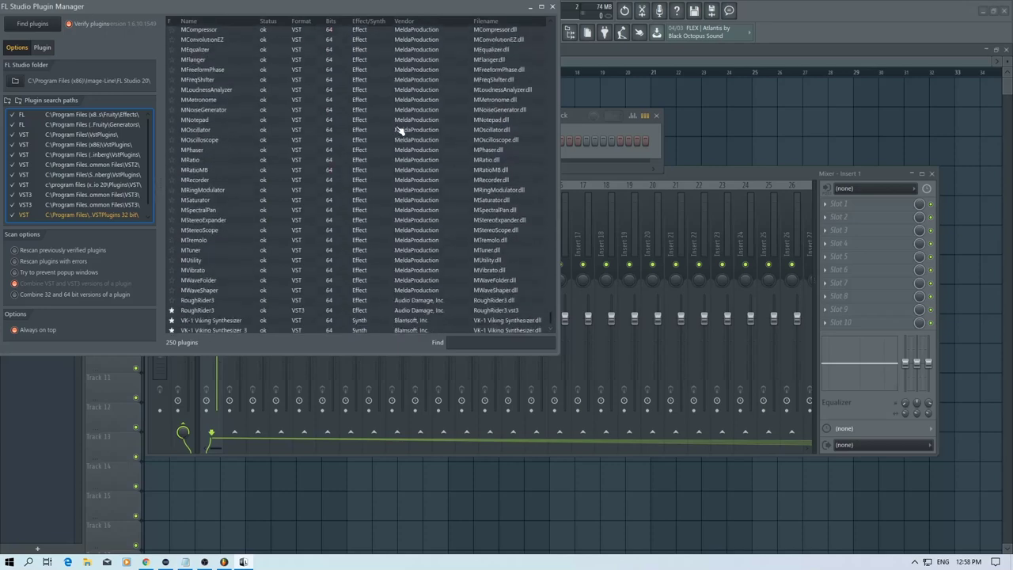
scroll(400, 132, up, 12)
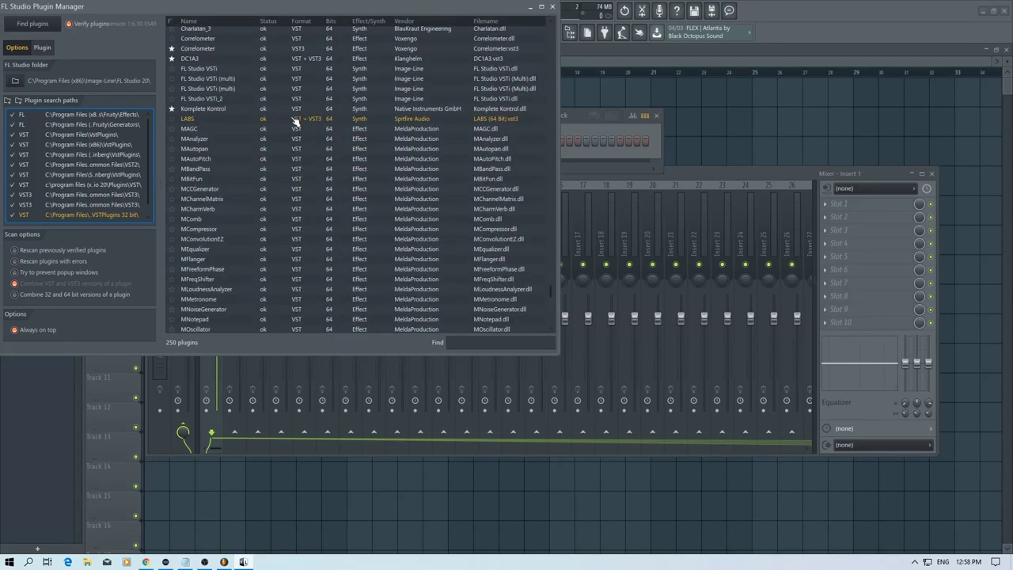
scroll(364, 121, up, 20)
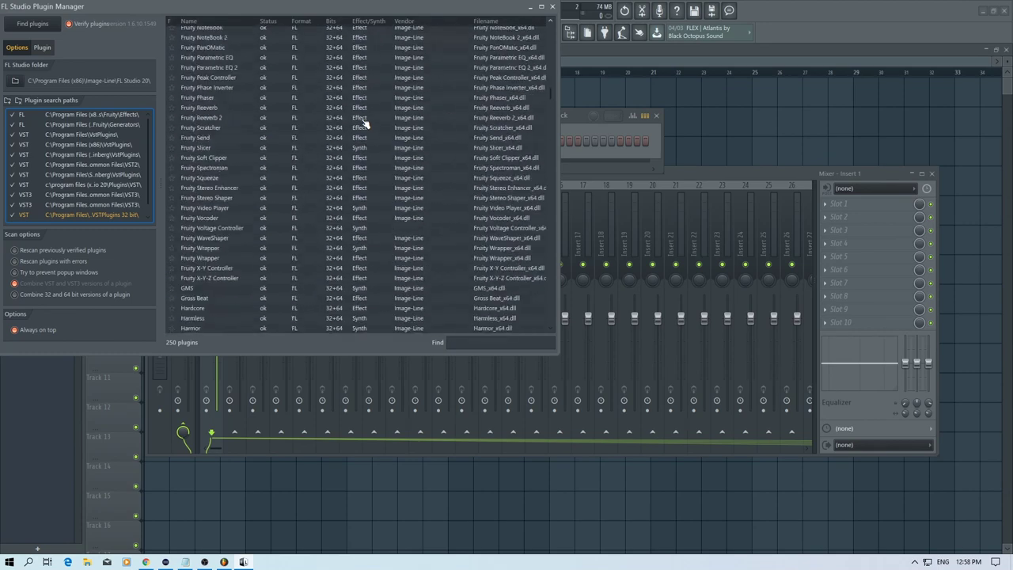
scroll(365, 122, up, 2)
scroll(381, 115, down, 20)
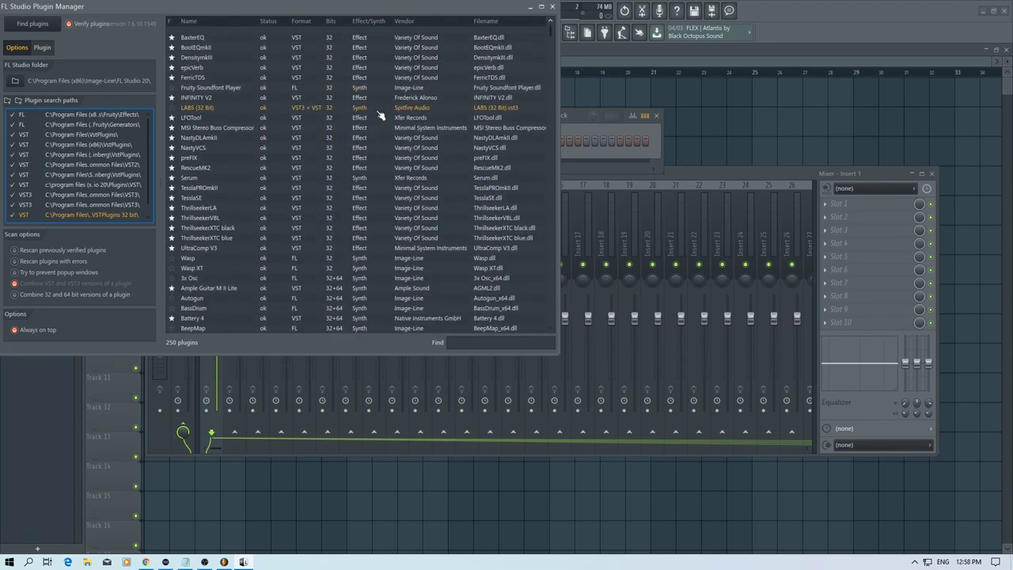
scroll(381, 115, down, 15)
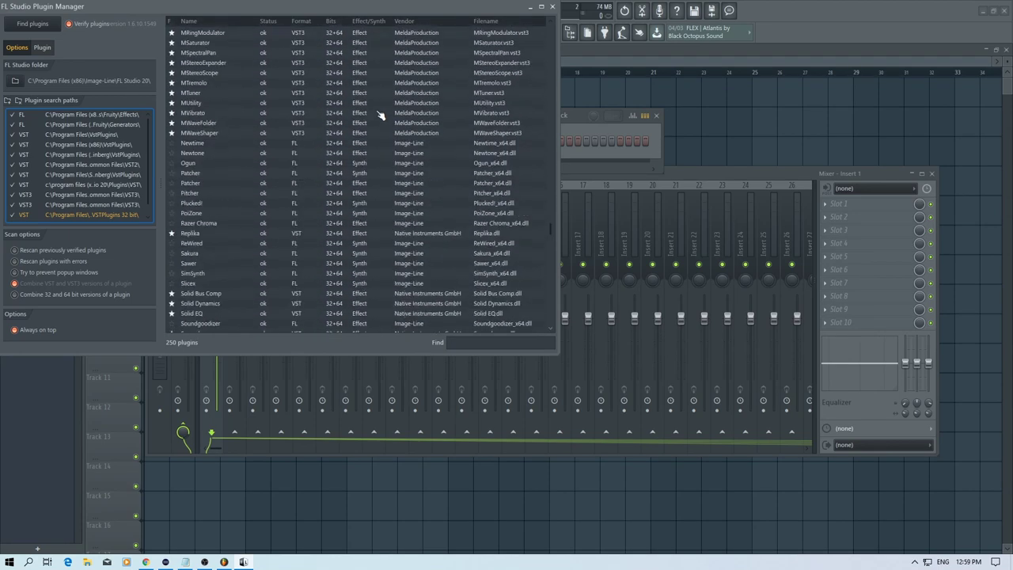
scroll(381, 116, up, 3)
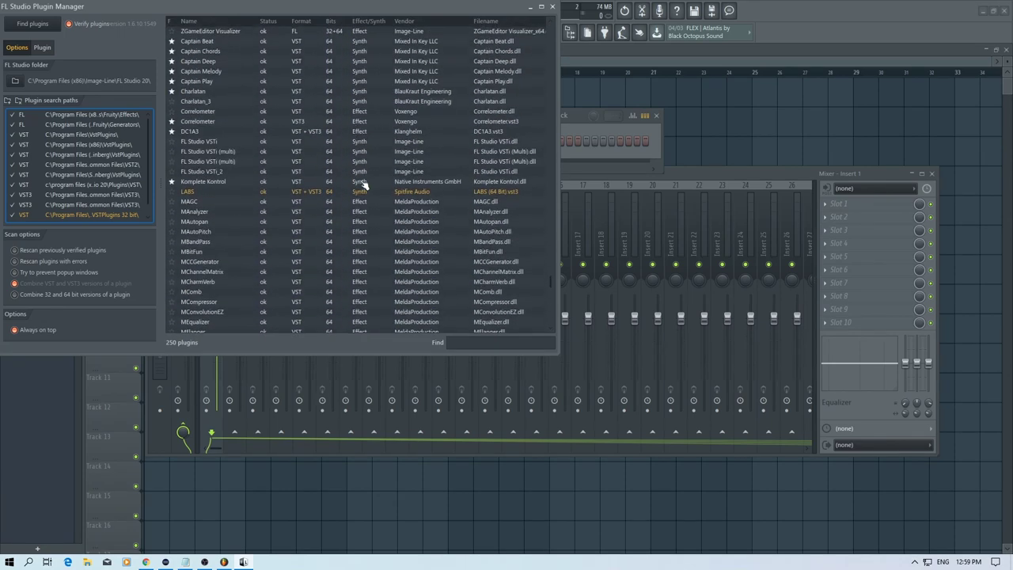
Step: Mark the 64-bit LABS plugin as a favorite, set its category to Spitfire Labs, apply the changes and close the plugin manager
click(355, 193)
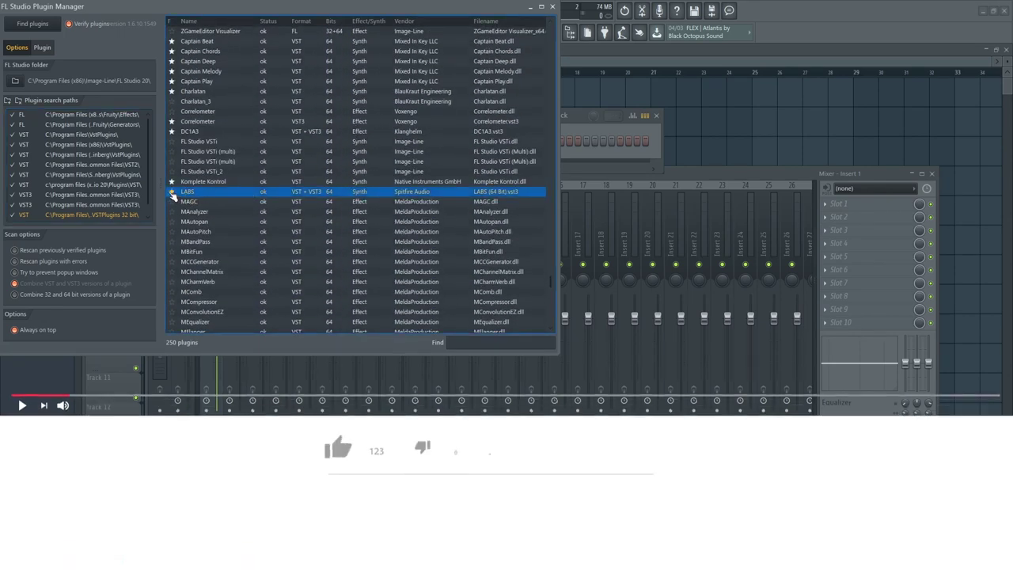
click(43, 48)
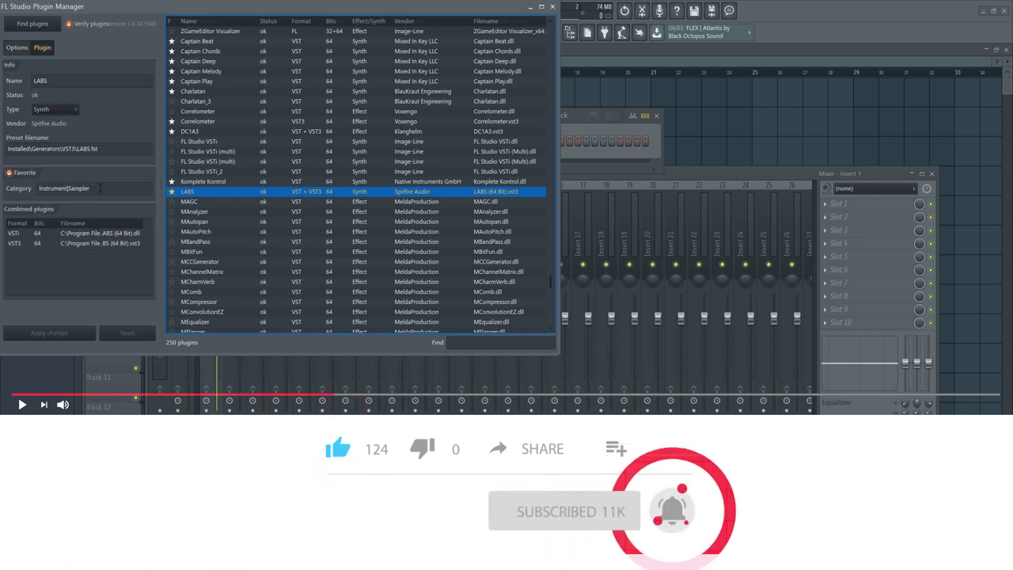
drag(105, 190, 38, 189)
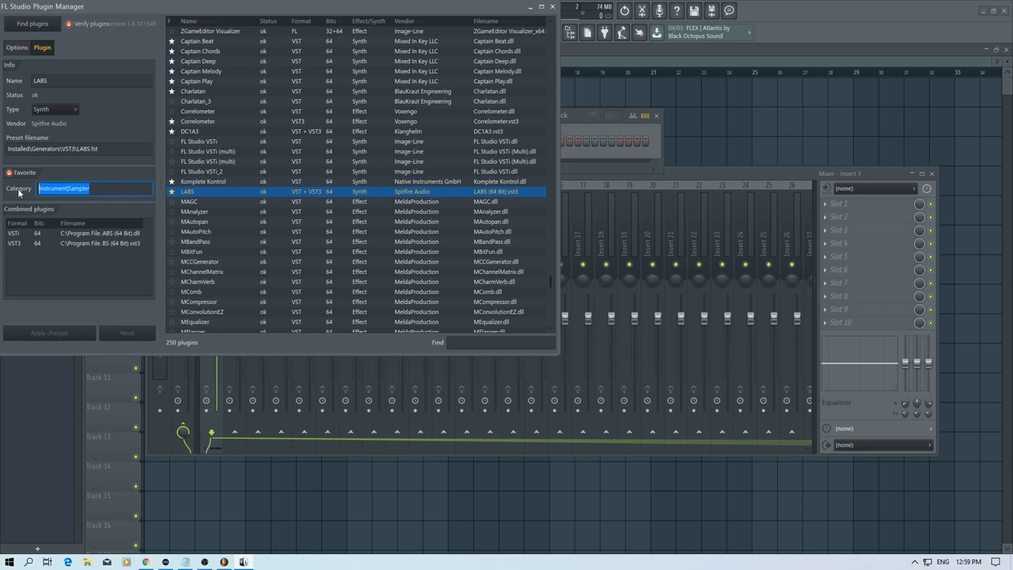
text(Spitfire Labs)
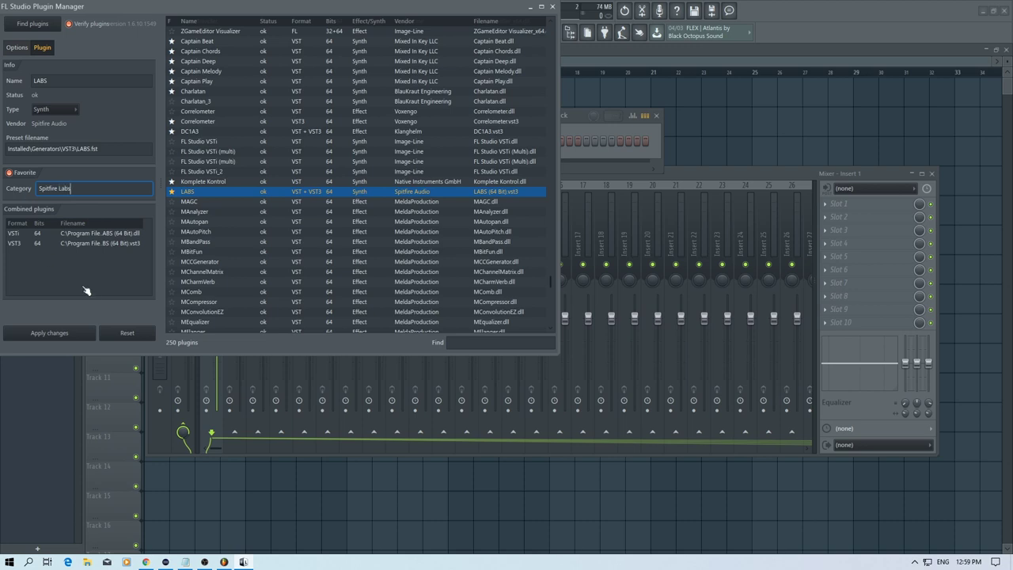
click(77, 333)
click(553, 6)
Step: Add LABS as a new channel, close the mixer and channel rack, and move the plugin window into clear view
click(480, 166)
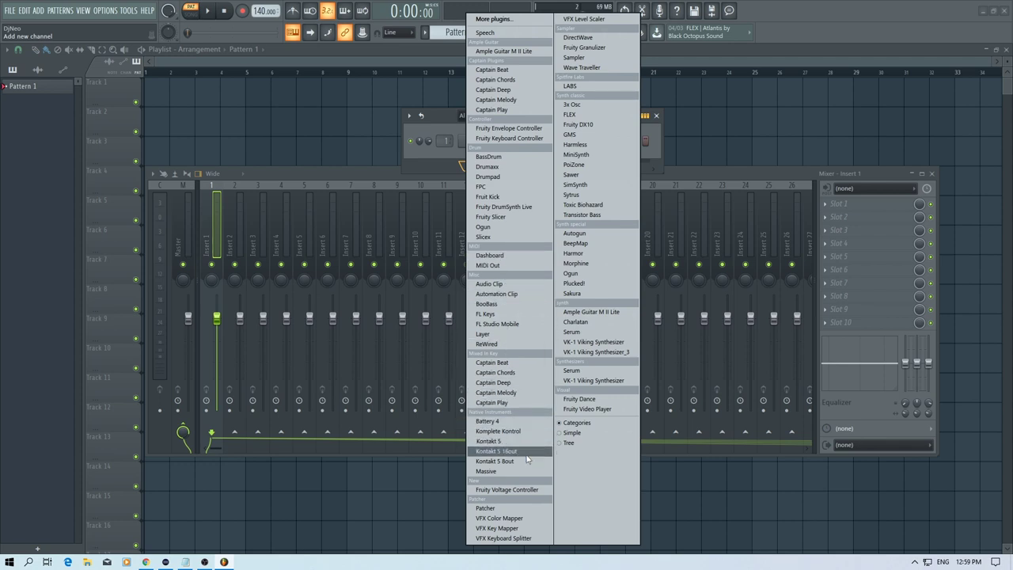
click(590, 87)
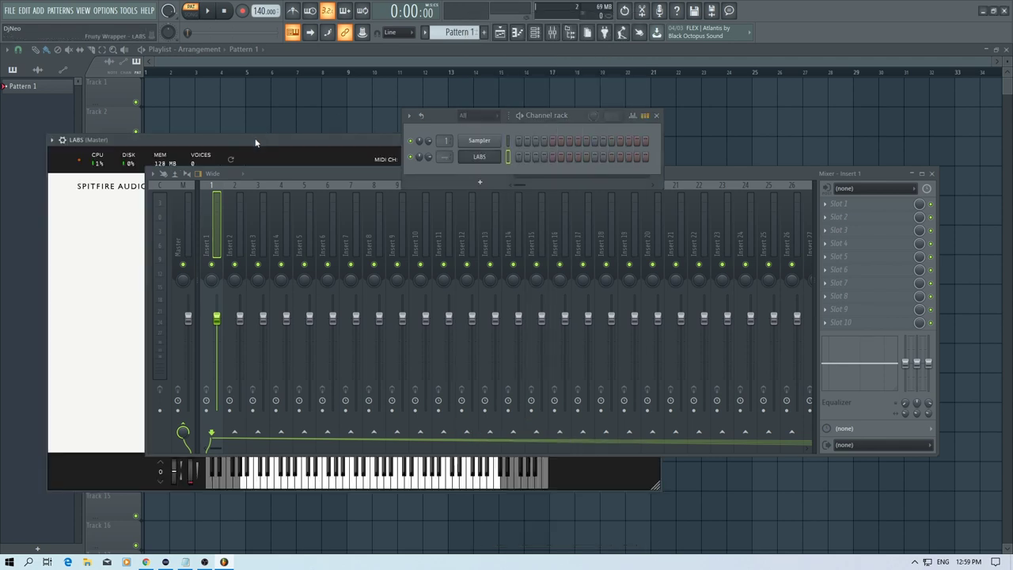
click(932, 173)
drag(290, 140, 322, 124)
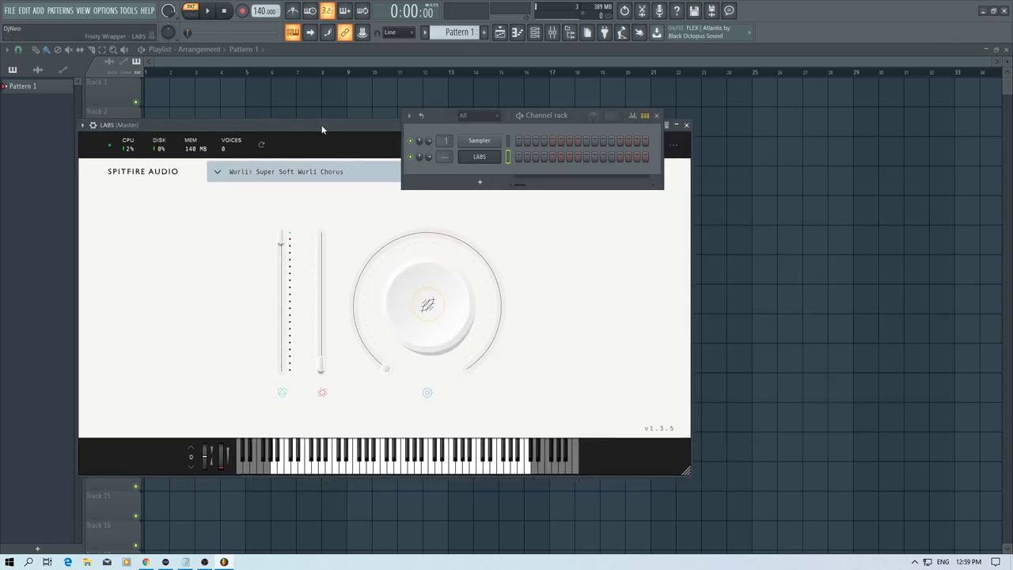
click(663, 119)
drag(399, 125, 508, 118)
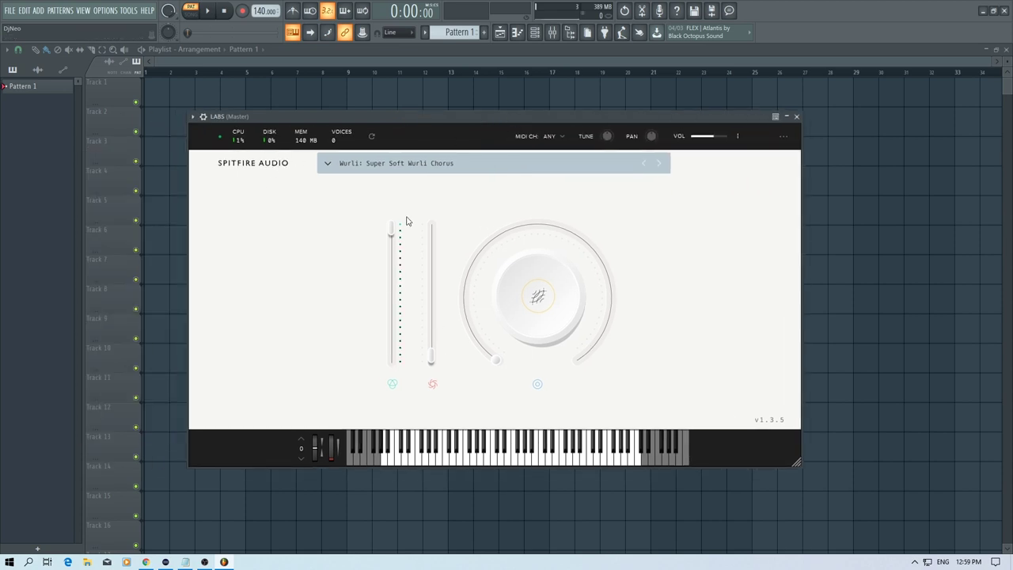
Step: Check the Wurli presets in the LABS preset browser, close the plugin window and minimize FL Studio
click(329, 168)
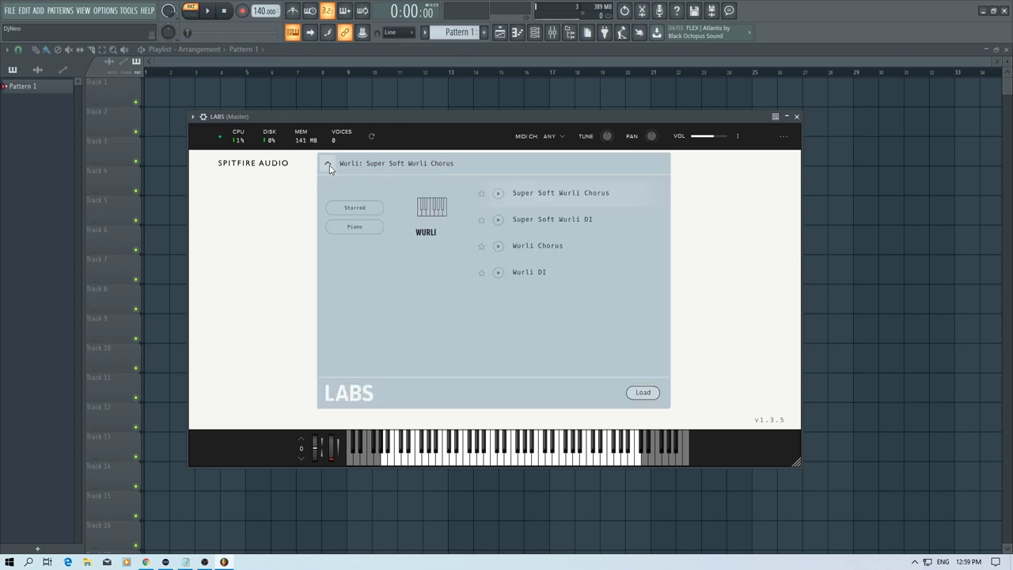
click(329, 168)
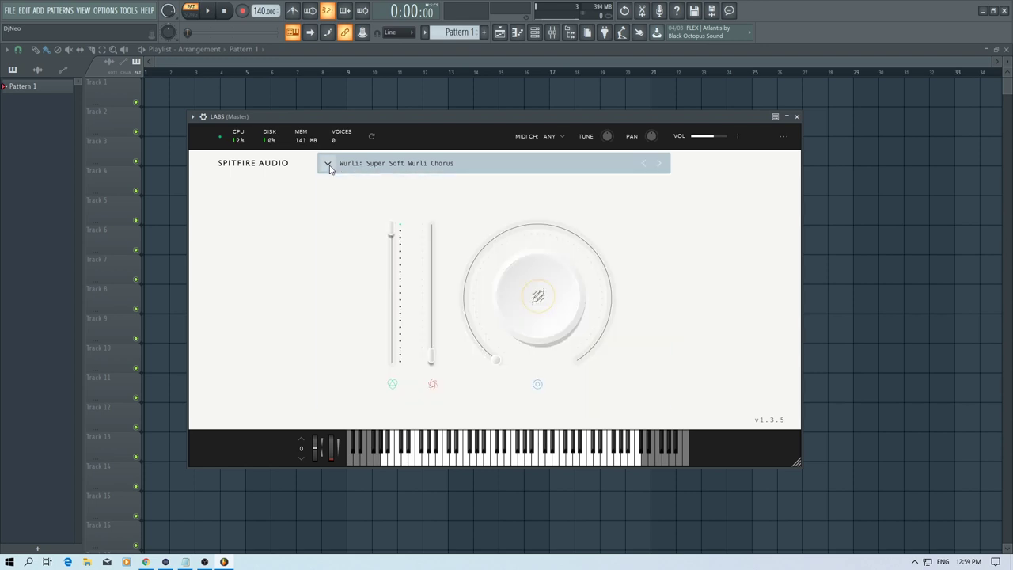
click(798, 117)
click(982, 10)
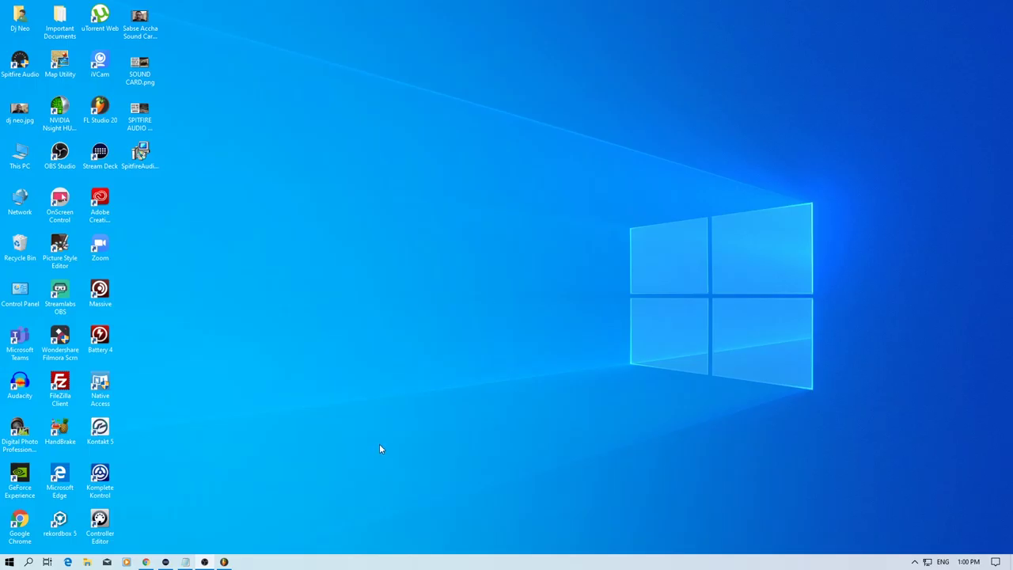
Step: Switch to Chrome, find Drums on the LABS page and send its download to the Spitfire Audio app
click(146, 562)
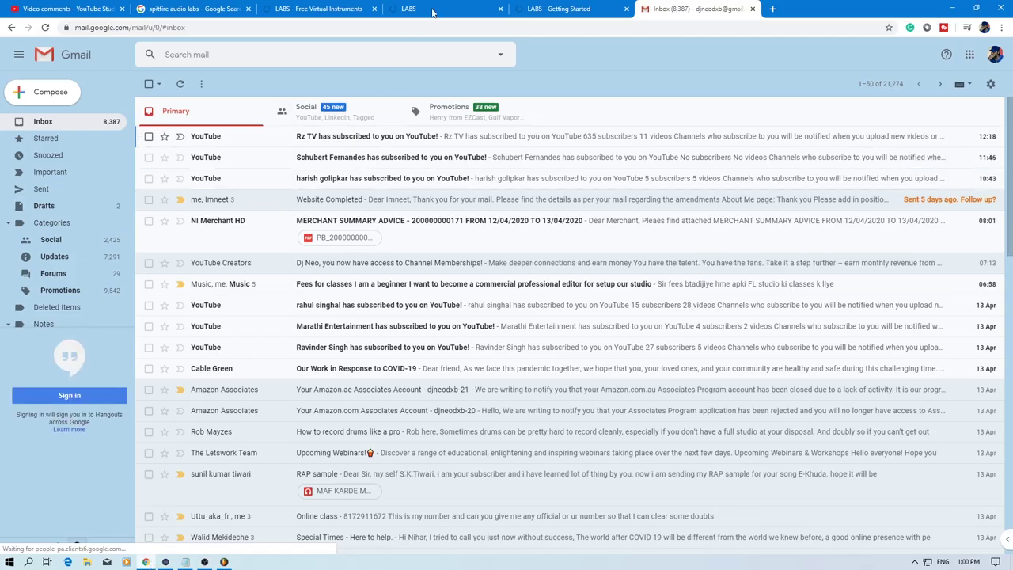
click(261, 10)
scroll(106, 265, down, 3)
scroll(106, 261, up, 7)
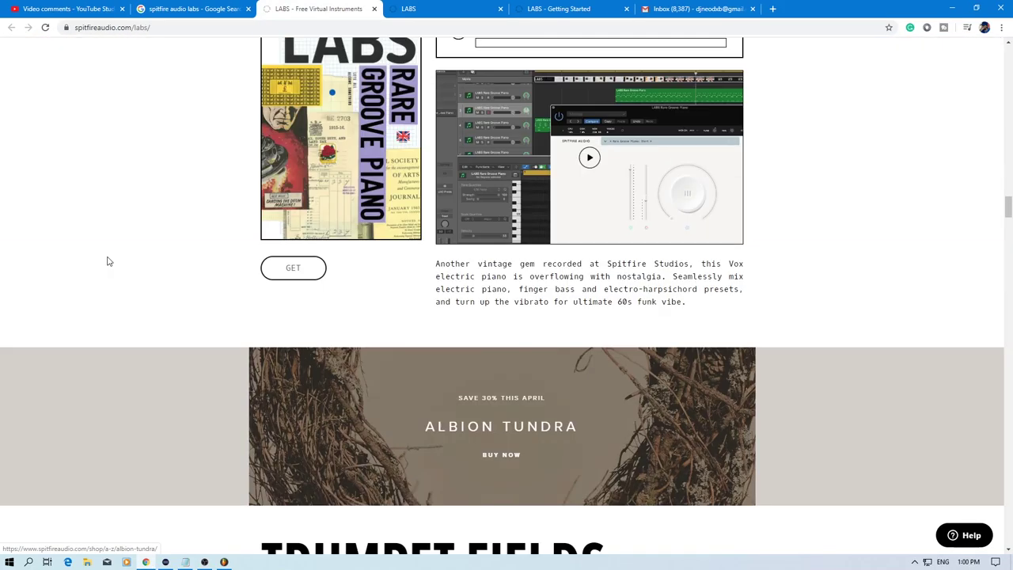
scroll(109, 261, down, 3)
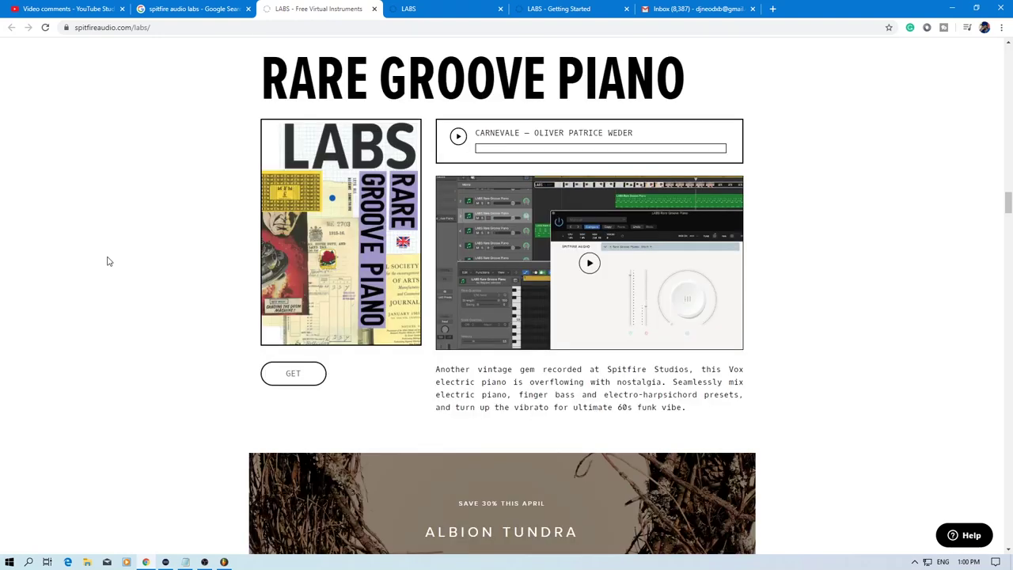
scroll(110, 262, up, 8)
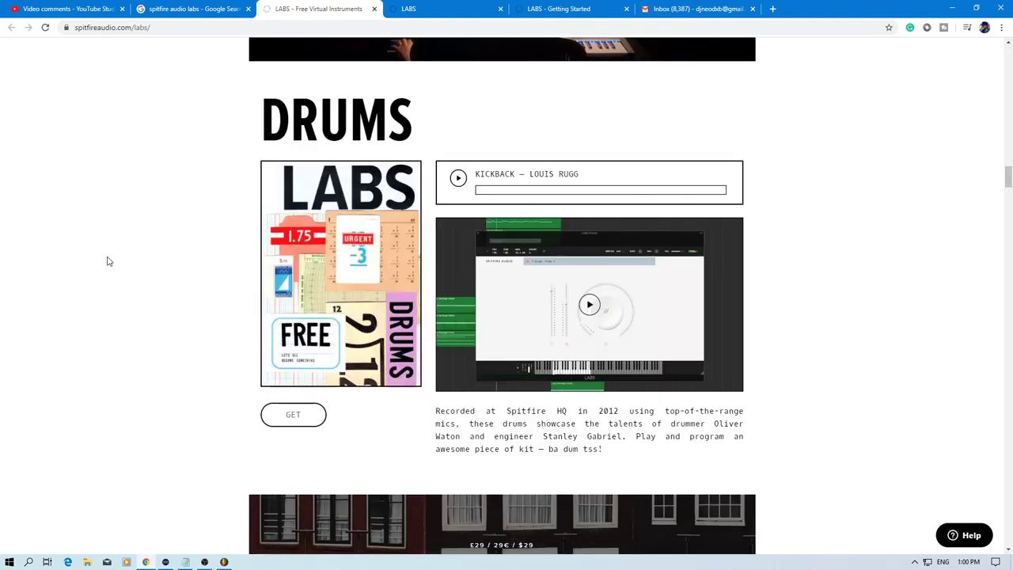
click(291, 415)
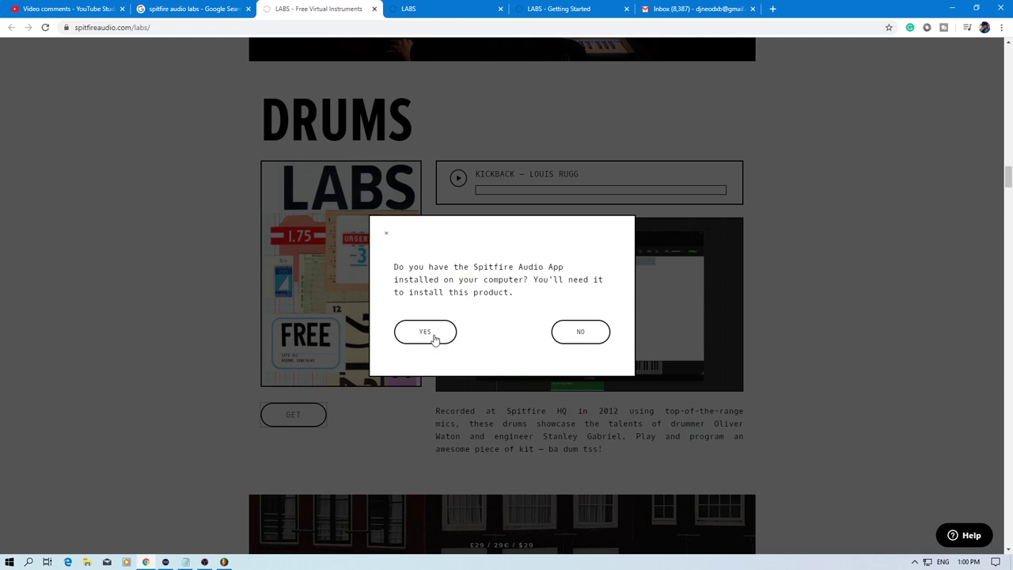
click(427, 333)
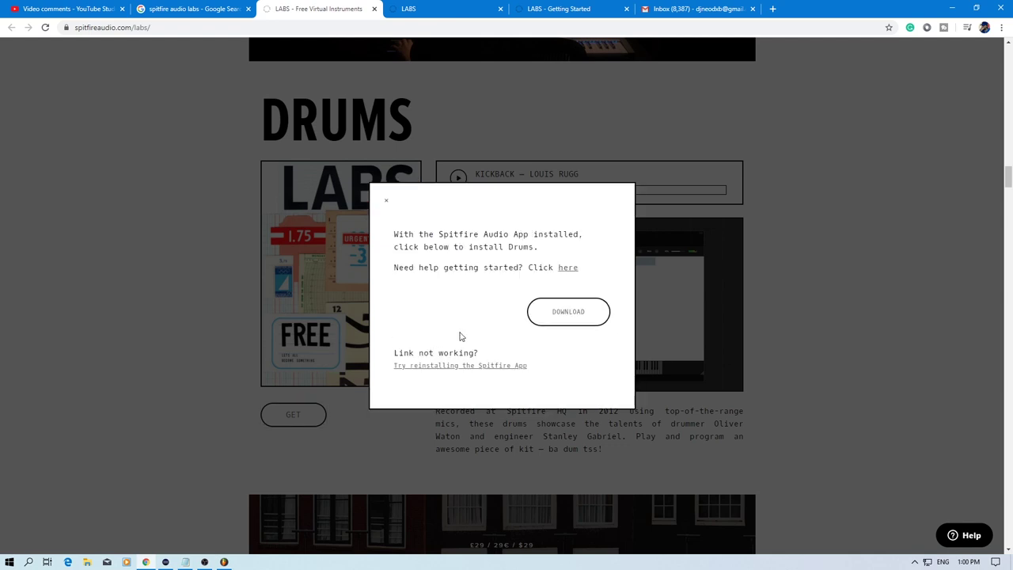
click(559, 317)
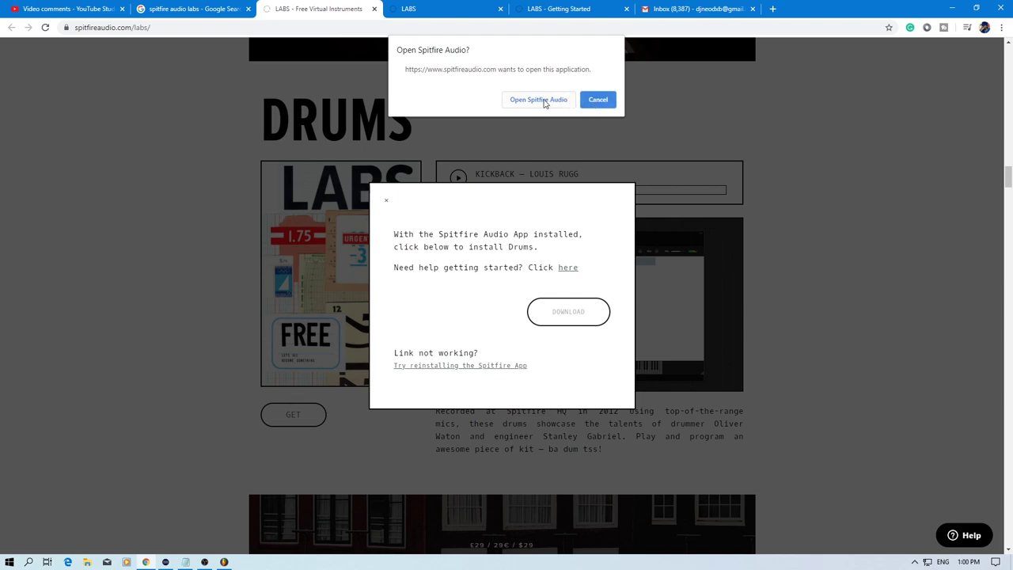
click(538, 100)
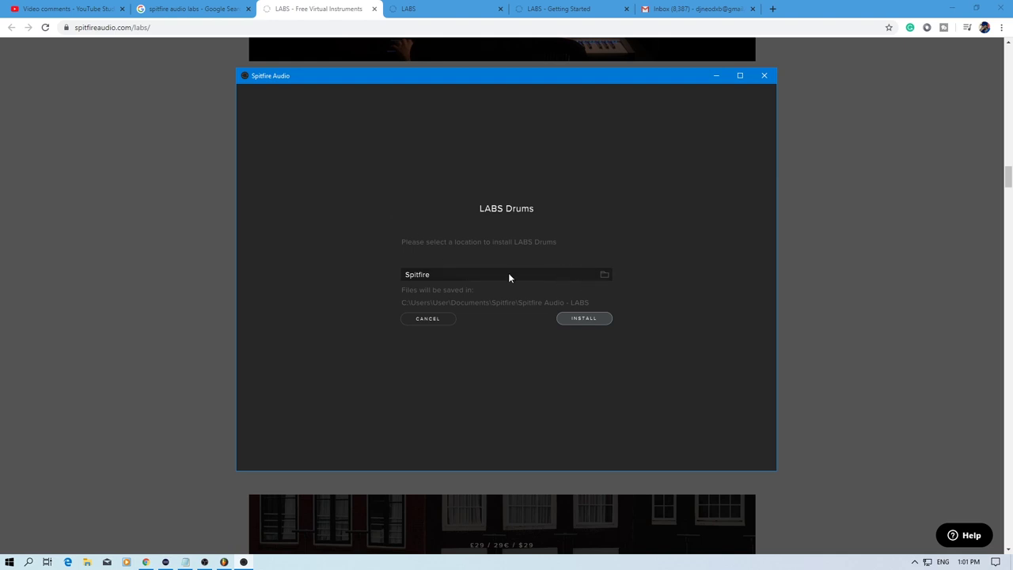
Step: Choose the Spitfire folder in Documents as the location for LABS Drums and start the installation
click(455, 275)
scroll(511, 276, down, 2)
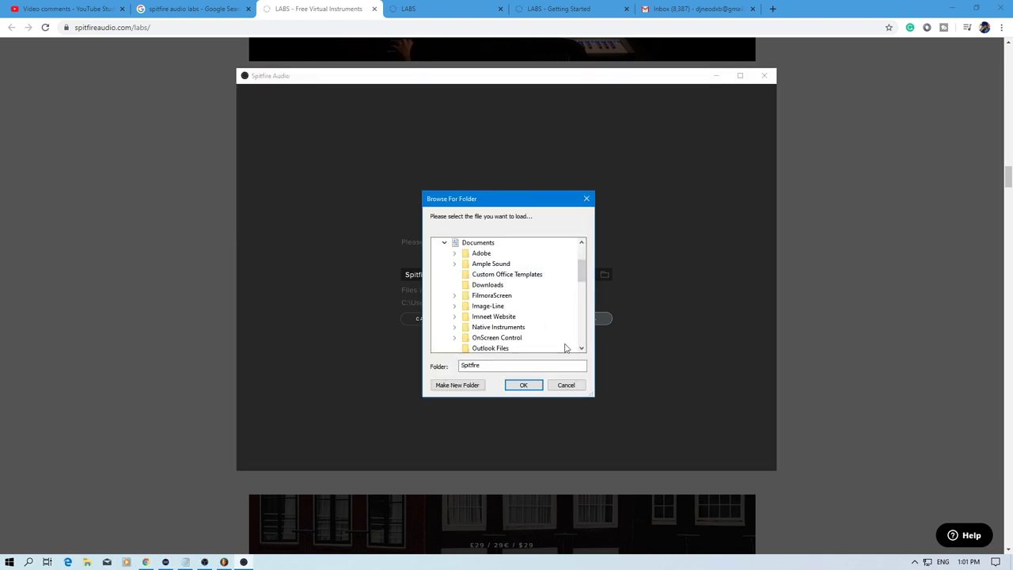
scroll(545, 330, down, 4)
click(456, 275)
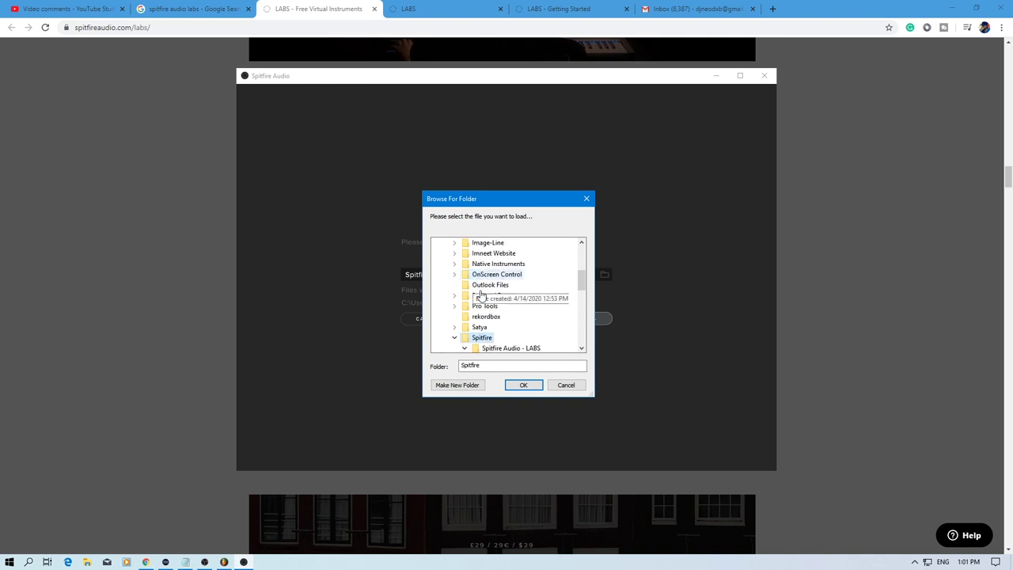
click(523, 385)
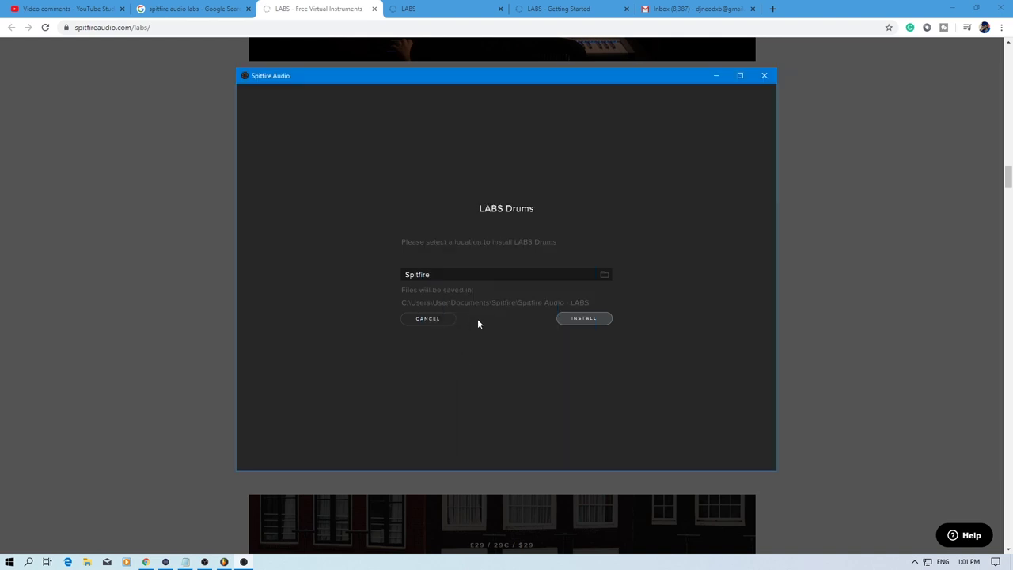
click(584, 318)
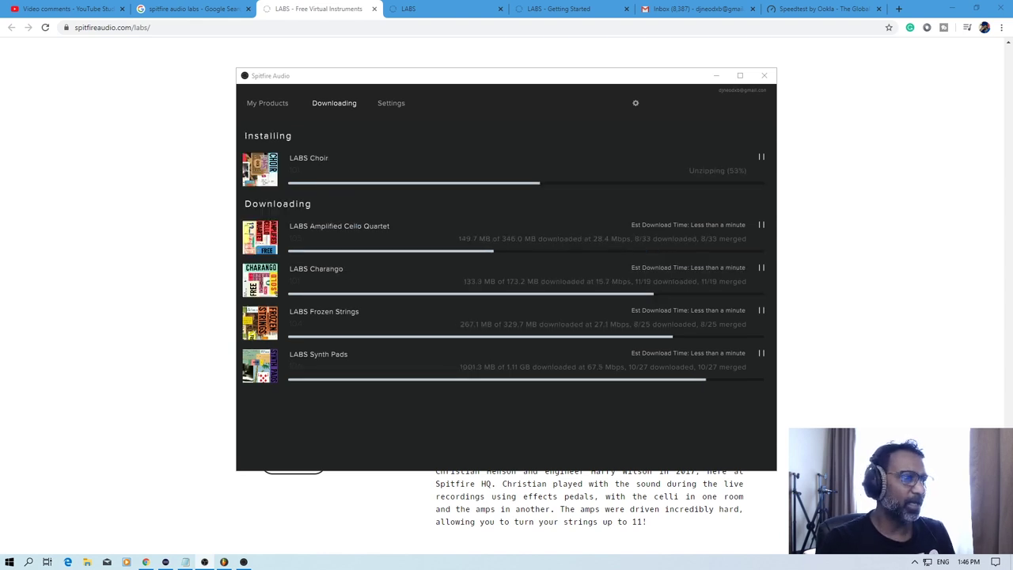
Step: View the YouTube Studio video comments, check the download progress in the Spitfire Audio app, and clear both windows away
click(71, 8)
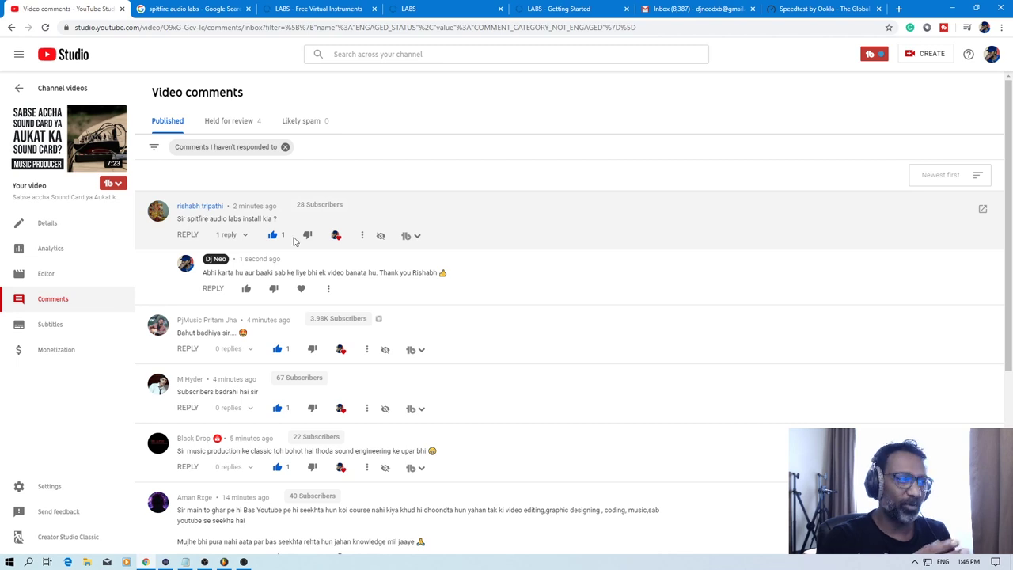
click(244, 562)
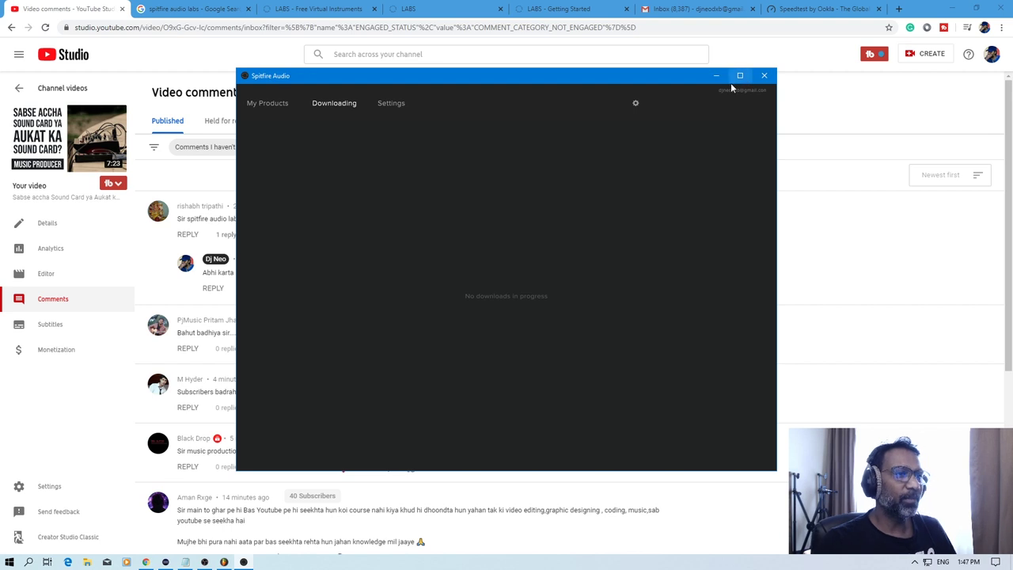
click(764, 76)
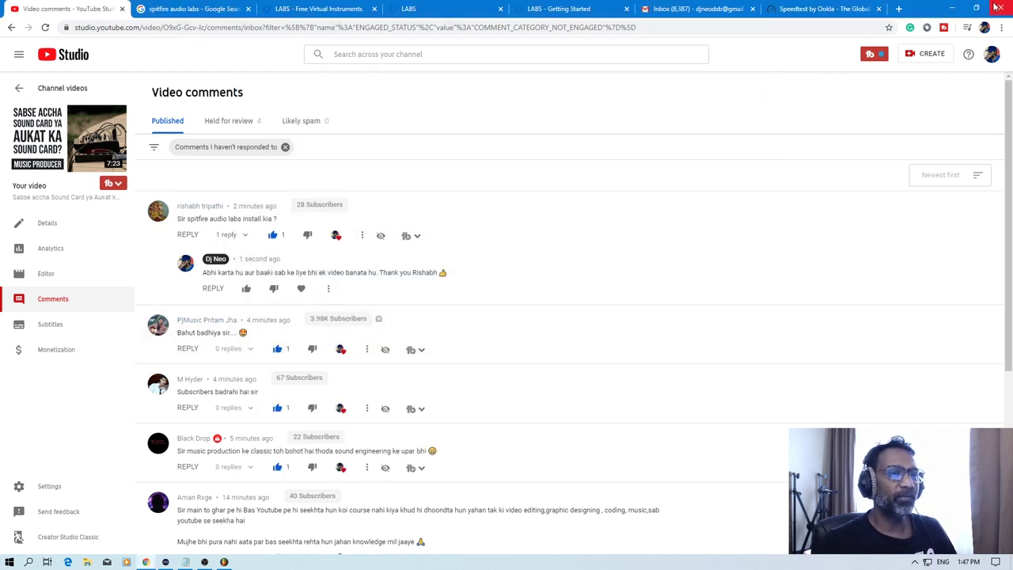
click(952, 8)
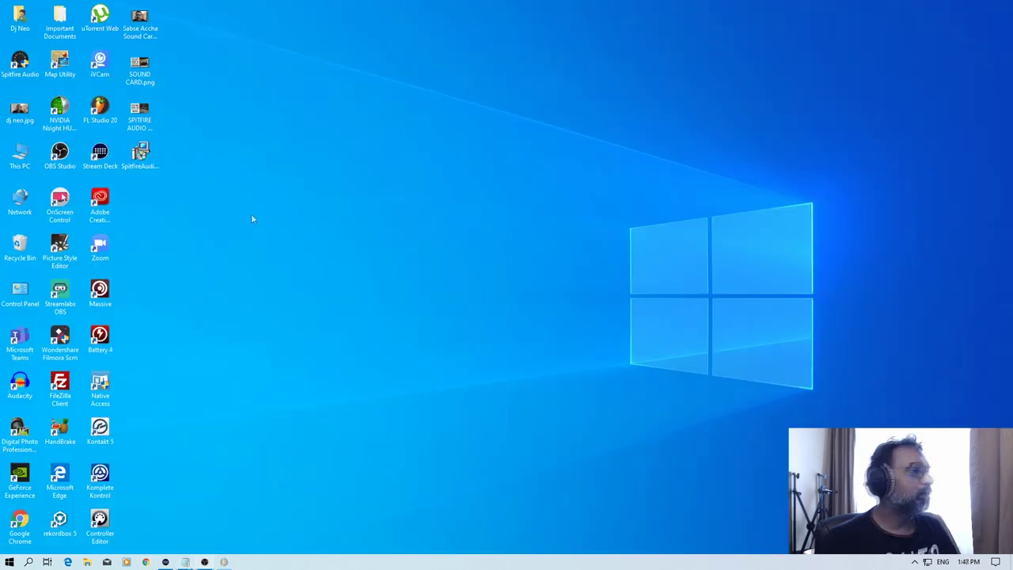
Step: Launch FL Studio 20, search the plugin manager for "spi", select the 64-bit LABS entry and close the manager
click(100, 109)
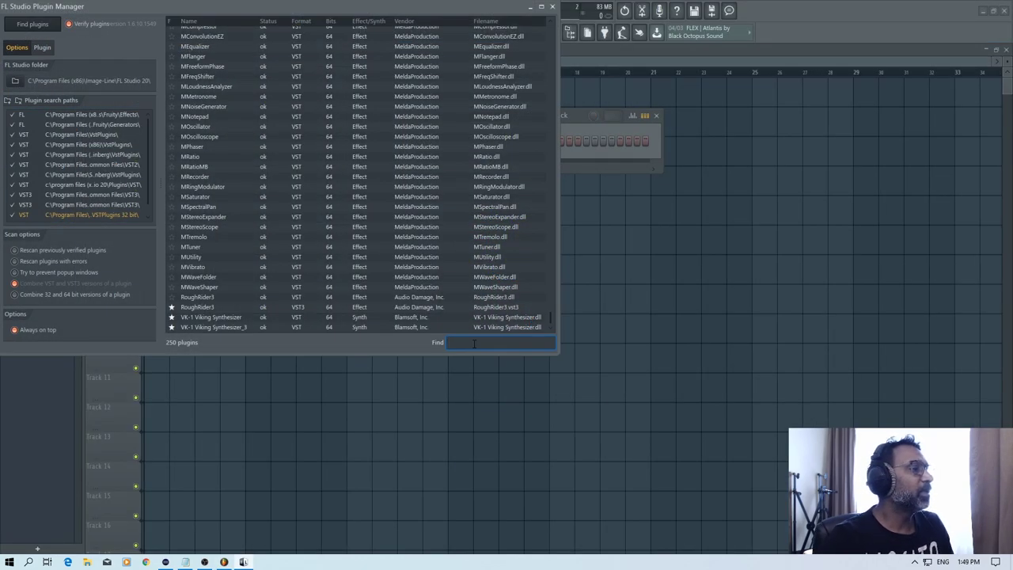
text(spi)
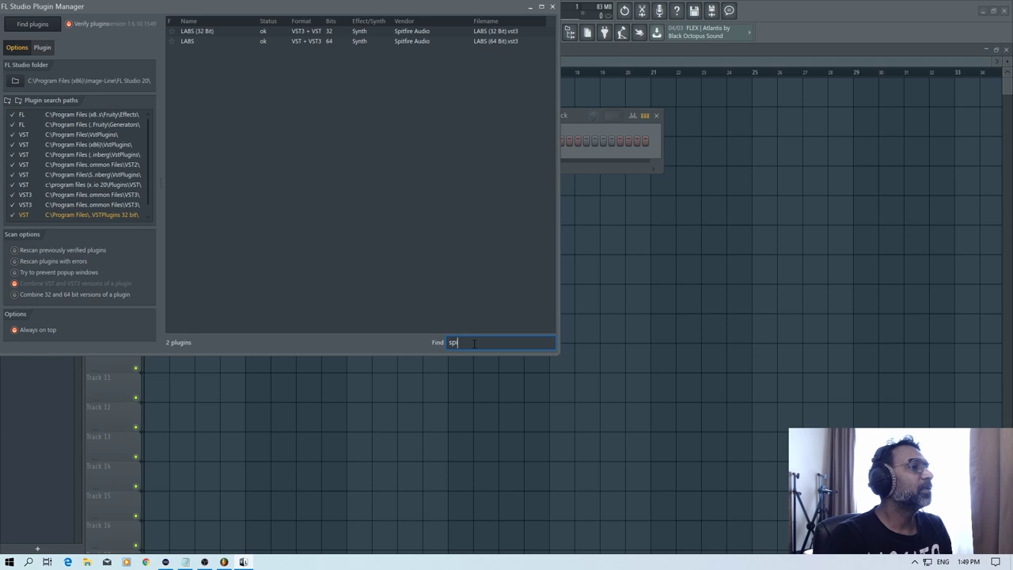
click(256, 41)
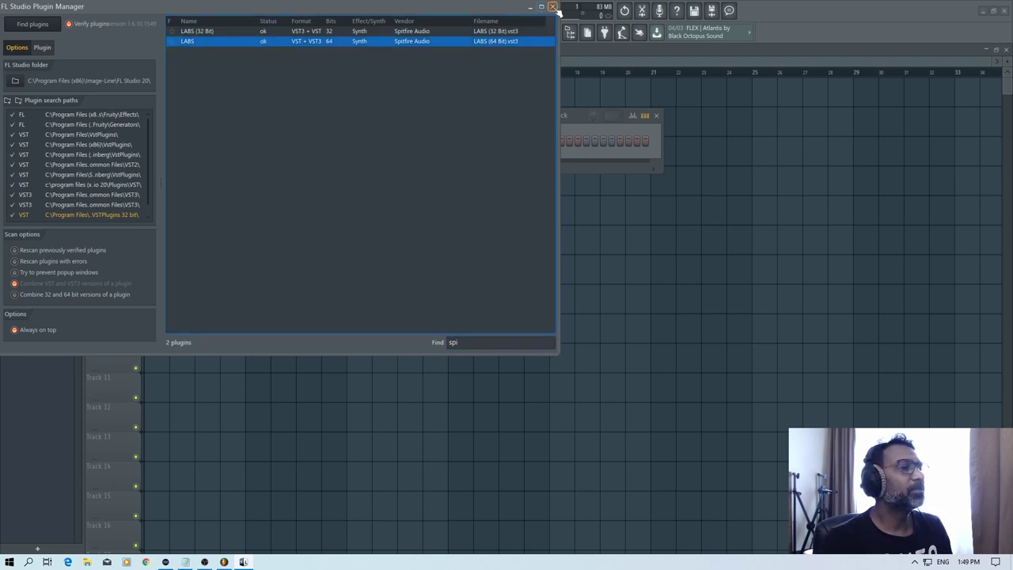
click(554, 8)
Step: Add a LABS channel from the Spitfire Labs category, close the channel rack and reposition the plugin window over the playlist
click(469, 168)
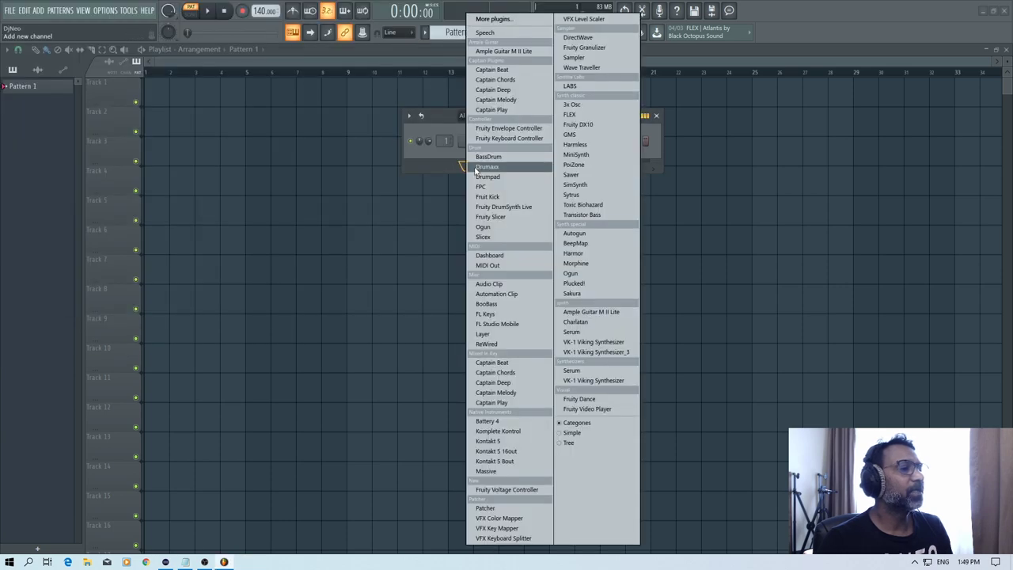
click(572, 87)
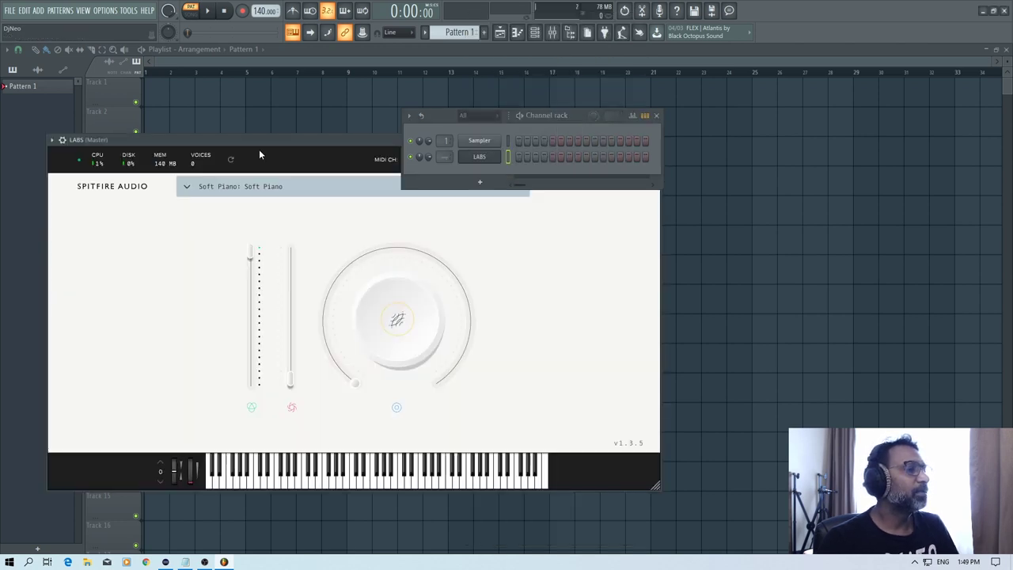
click(657, 115)
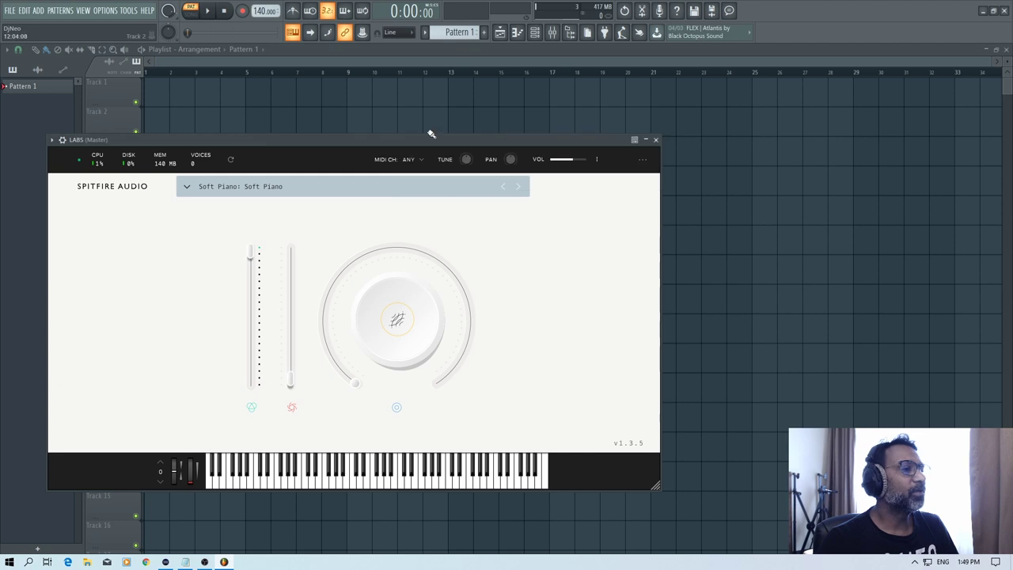
drag(431, 137, 502, 111)
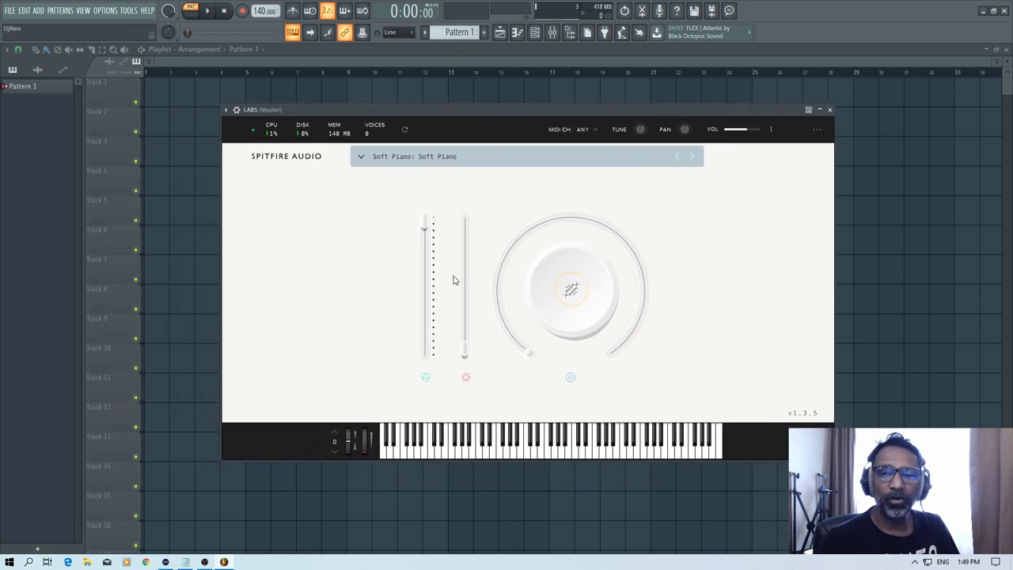
drag(471, 110, 422, 92)
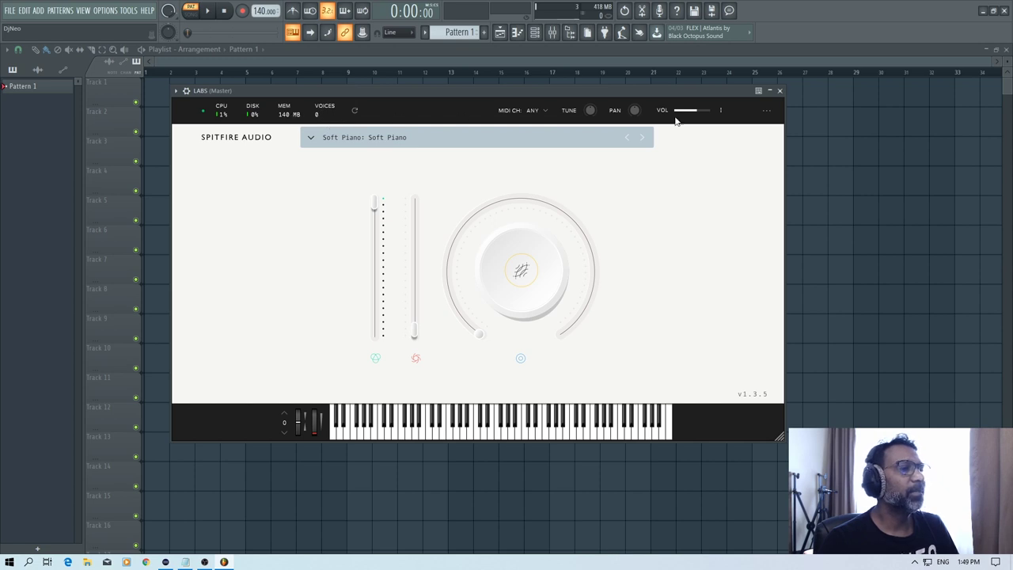
Step: Play a few test notes on the Soft Piano preset and view the MIDI channel options
click(493, 425)
click(493, 425)
click(493, 426)
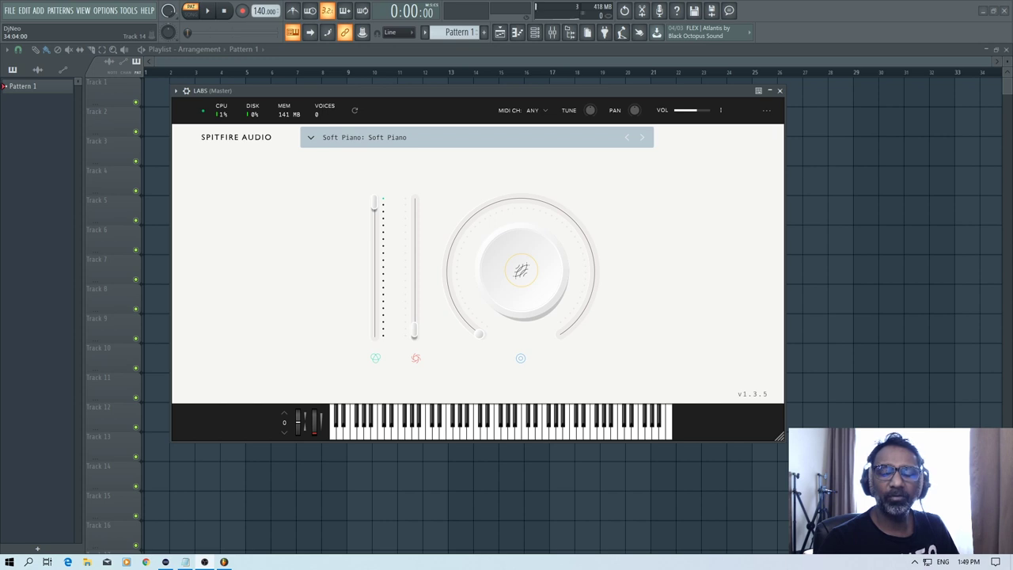
click(543, 111)
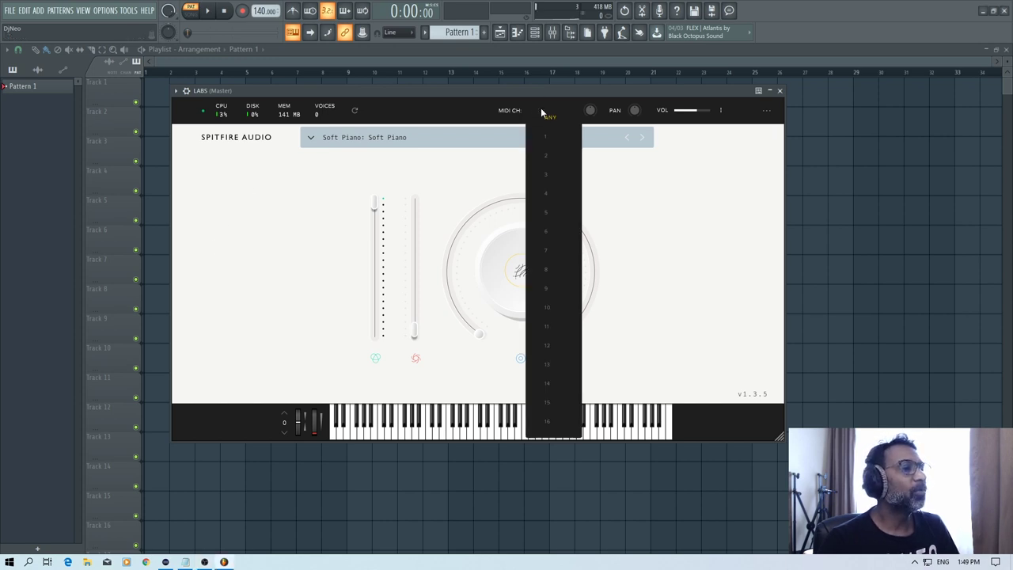
click(322, 115)
Step: Open the LABS preset browser and look through its category filters and the list of installed instruments
click(310, 137)
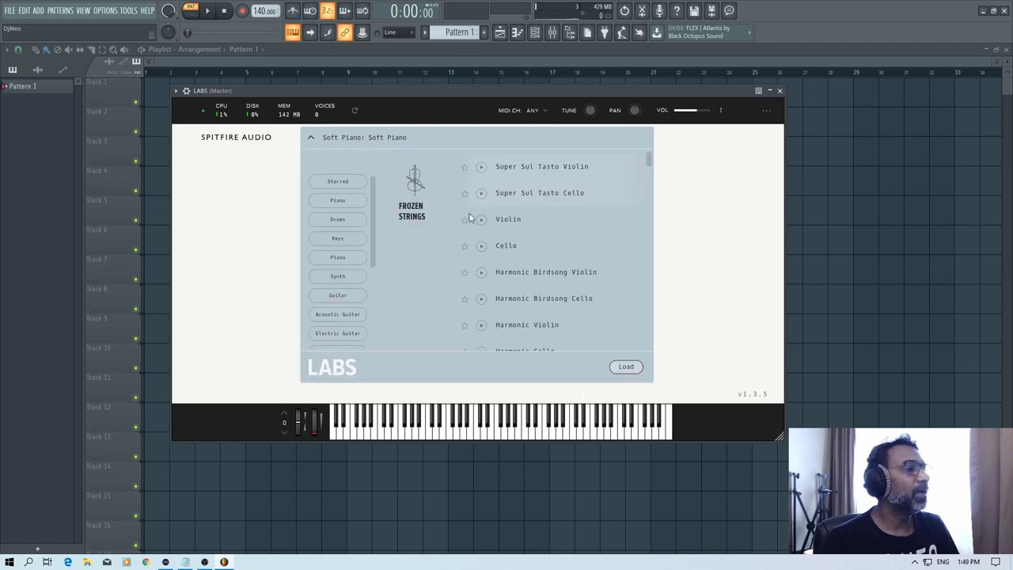
scroll(355, 202, down, 3)
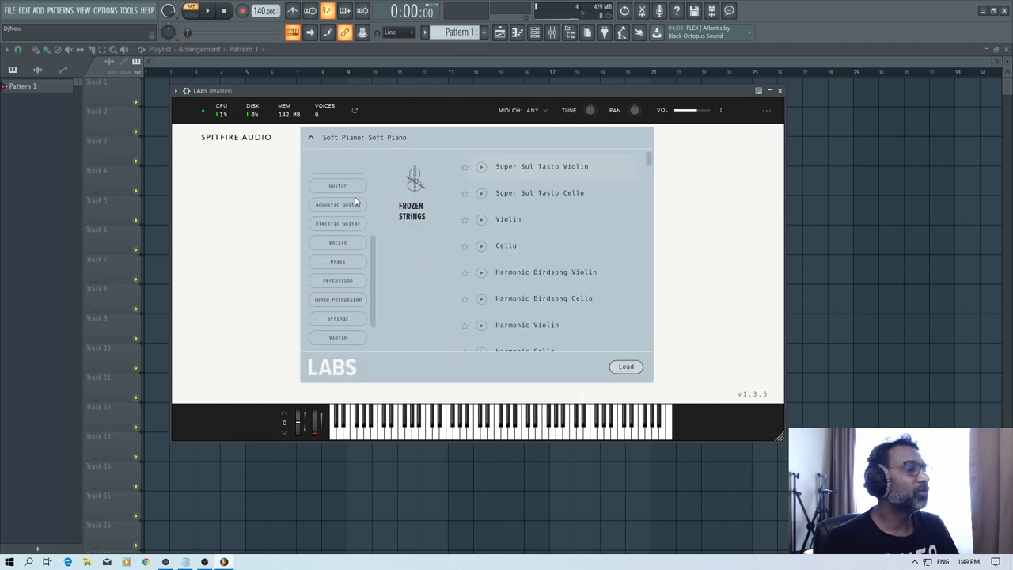
scroll(355, 202, down, 2)
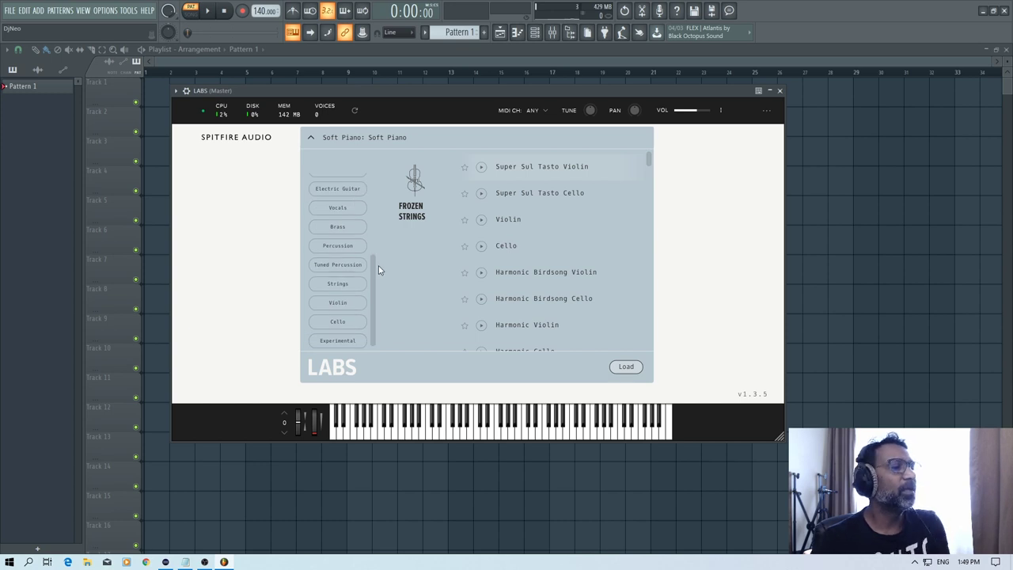
scroll(543, 242, down, 2)
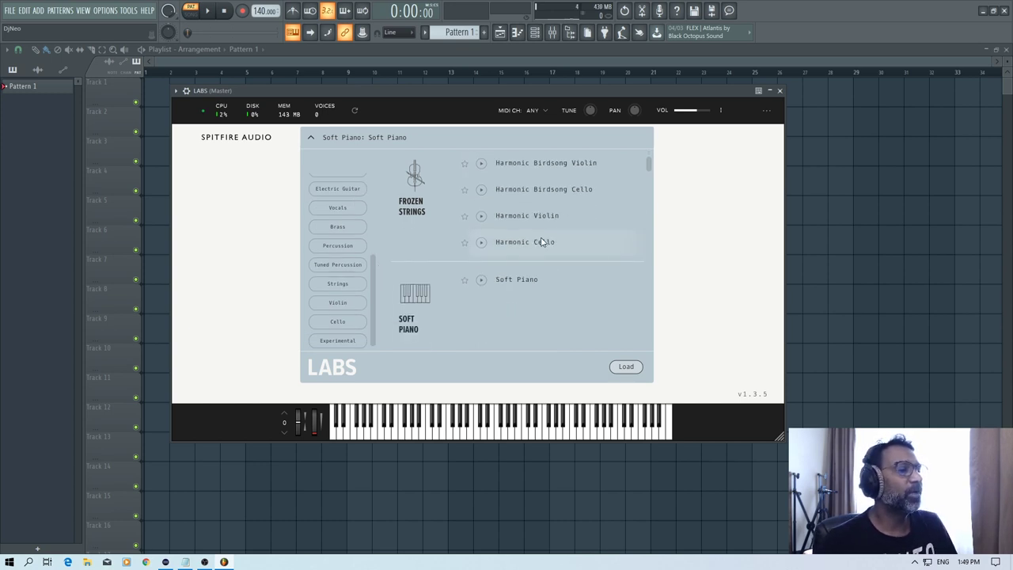
scroll(543, 241, down, 3)
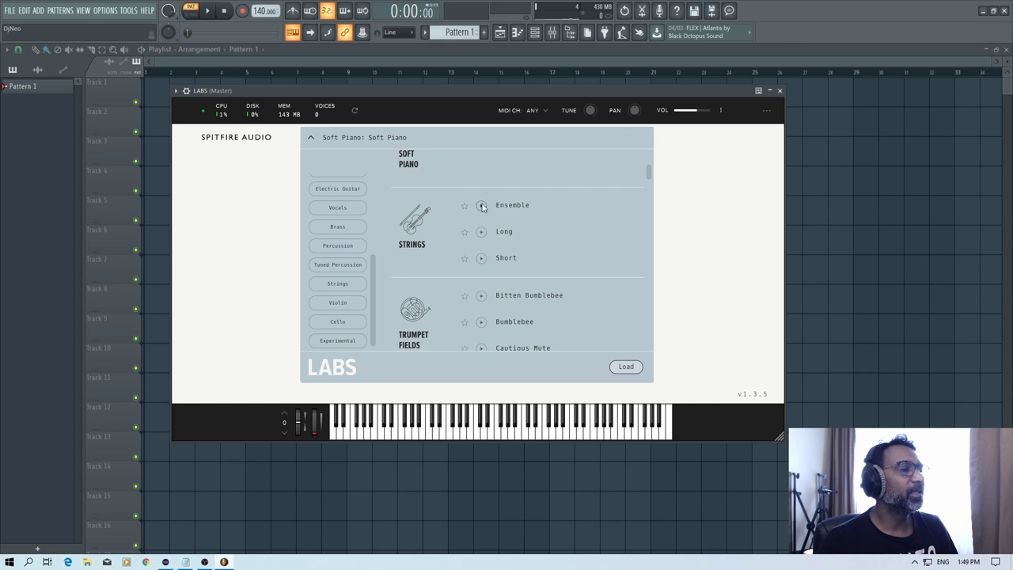
scroll(425, 237, down, 4)
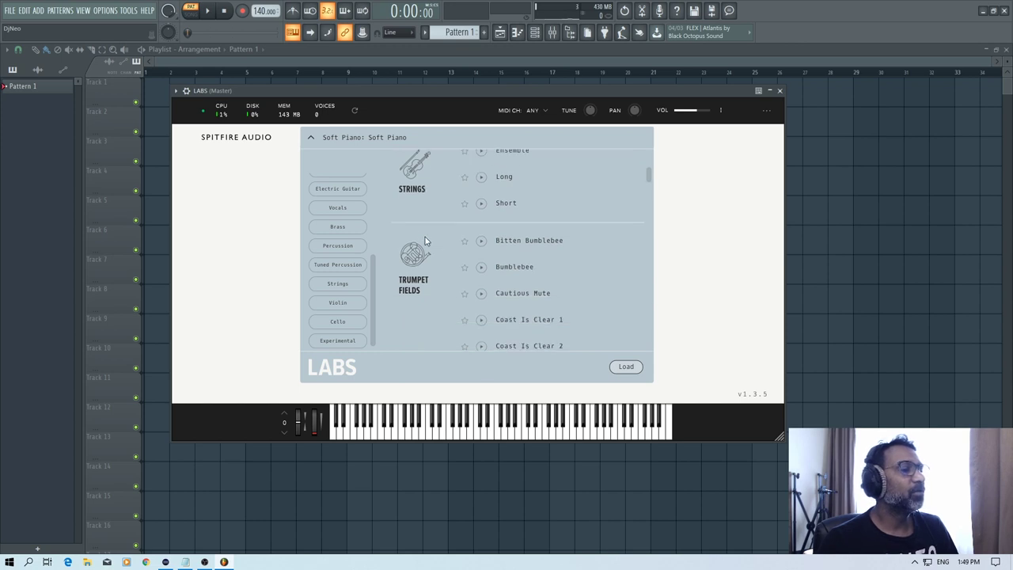
scroll(422, 266, down, 5)
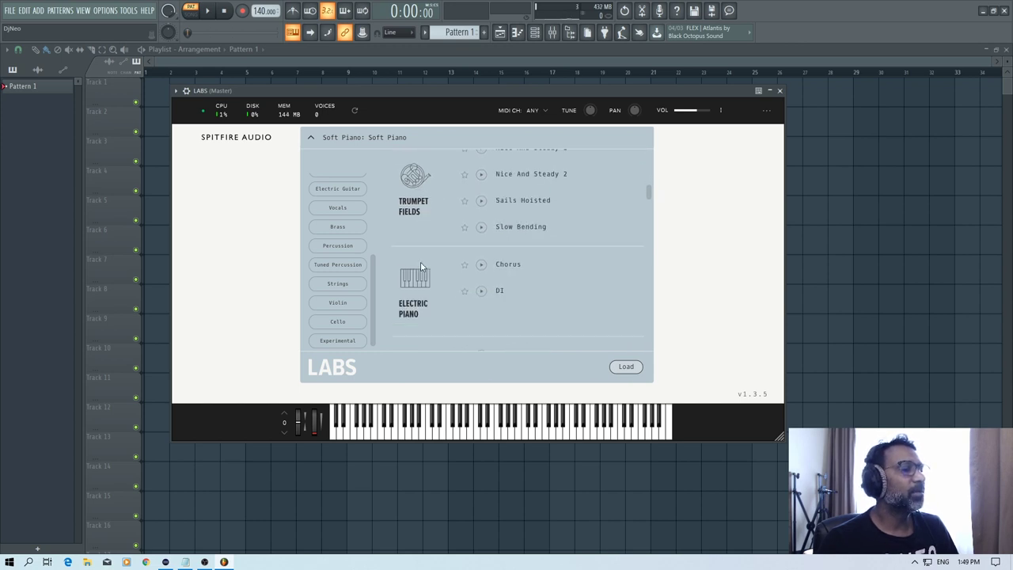
scroll(421, 266, down, 1)
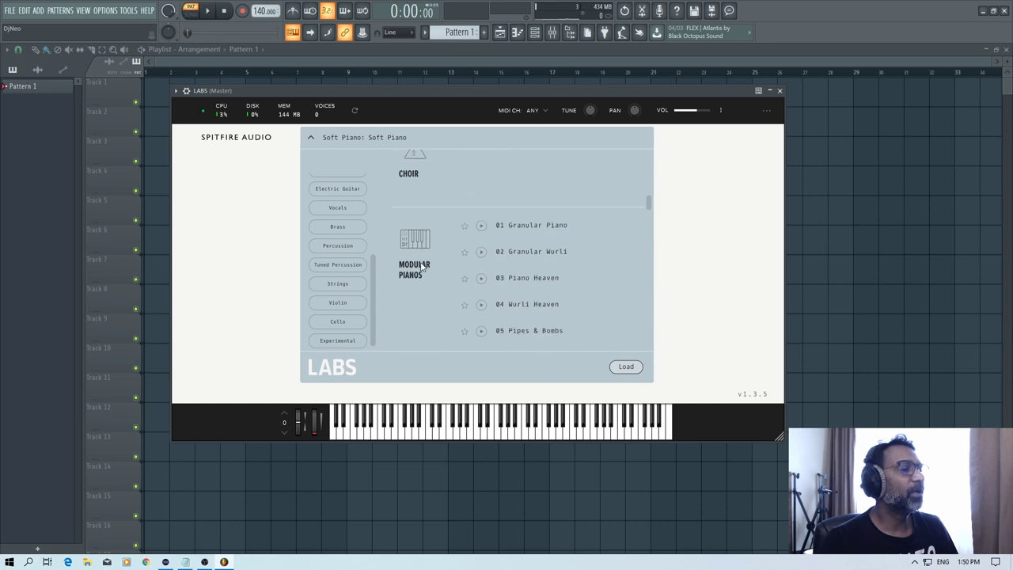
scroll(420, 253, up, 2)
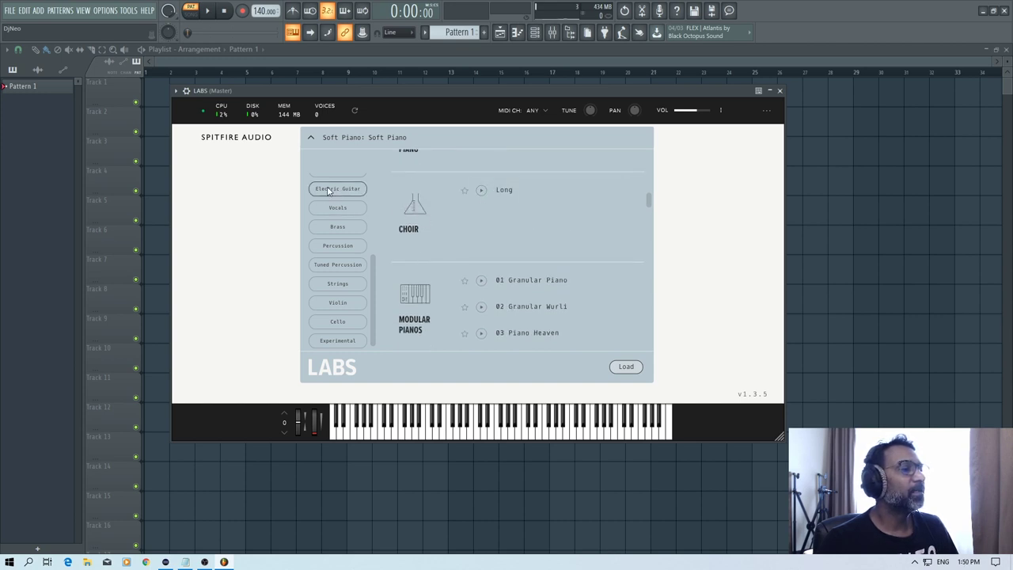
Step: Filter the LABS presets by Cello and load the Cello preset from Frozen Strings
click(340, 321)
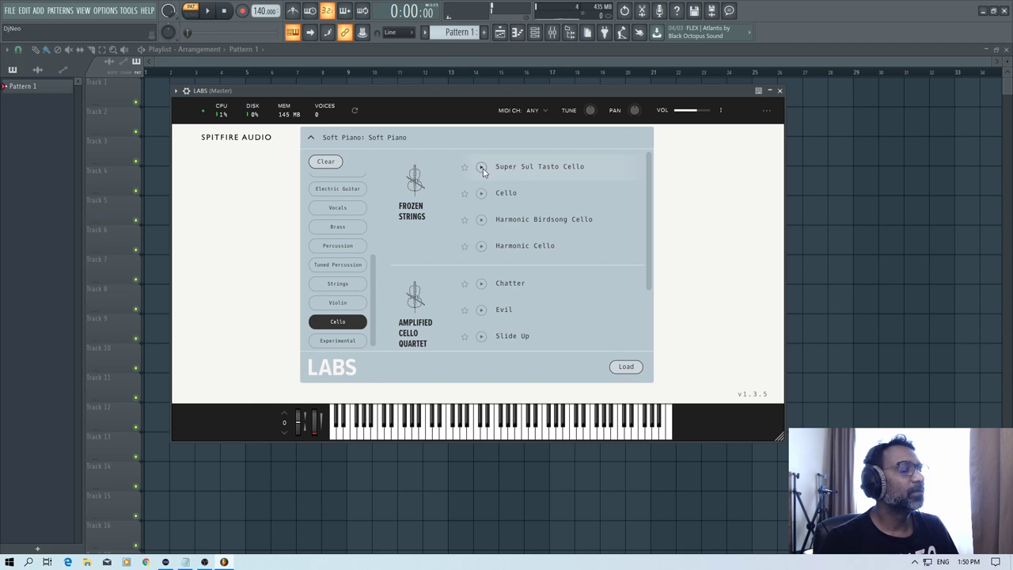
click(505, 192)
click(626, 366)
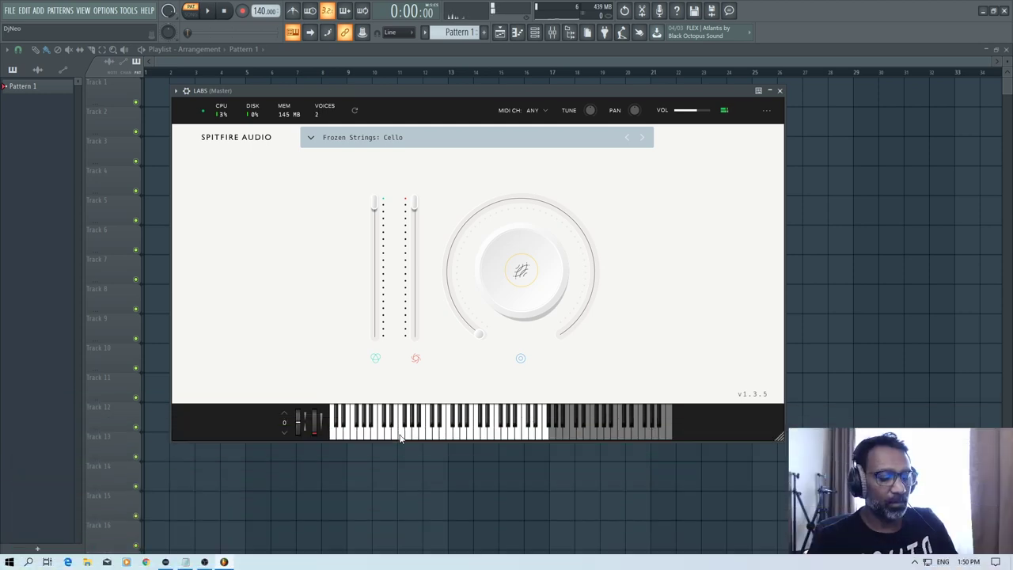
Step: Raise the system volume to 100 and audition the Frozen Strings Cello preset with several notes
key(XF86AudioRaiseVolume)
key(XF86AudioRaiseVolume)
key(XF86AudioRaiseVolume)
key(XF86AudioRaiseVolume)
key(XF86AudioRaiseVolume)
key(XF86AudioRaiseVolume)
key(XF86AudioRaiseVolume)
key(XF86AudioRaiseVolume)
key(XF86AudioRaiseVolume)
key(XF86AudioRaiseVolume)
key(XF86AudioRaiseVolume)
key(XF86AudioRaiseVolume)
key(XF86AudioRaiseVolume)
key(XF86AudioRaiseVolume)
key(XF86AudioRaiseVolume)
key(XF86AudioRaiseVolume)
key(XF86AudioRaiseVolume)
key(XF86AudioRaiseVolume)
key(XF86AudioRaiseVolume)
key(XF86AudioRaiseVolume)
key(XF86AudioRaiseVolume)
key(XF86AudioRaiseVolume)
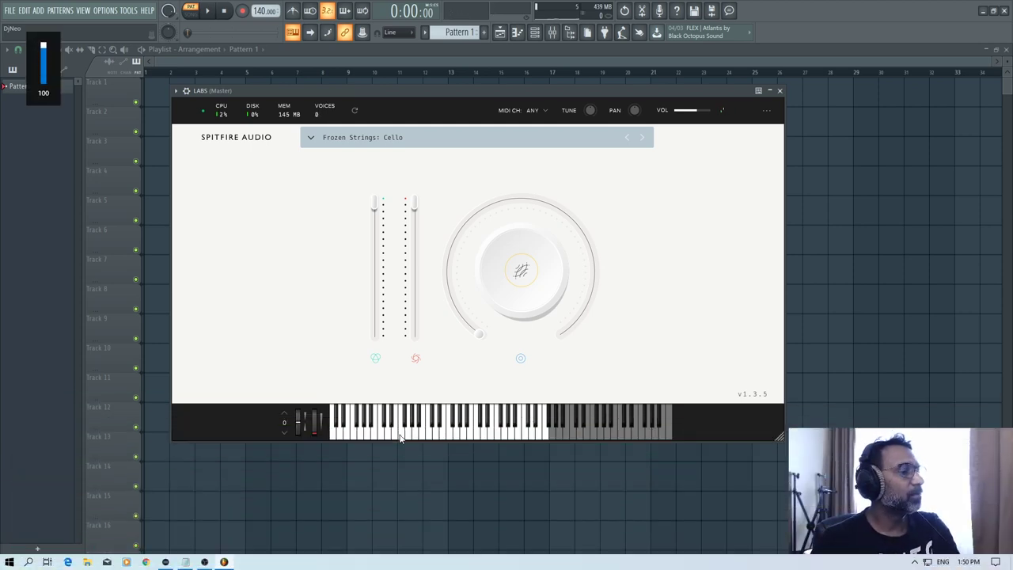
click(422, 437)
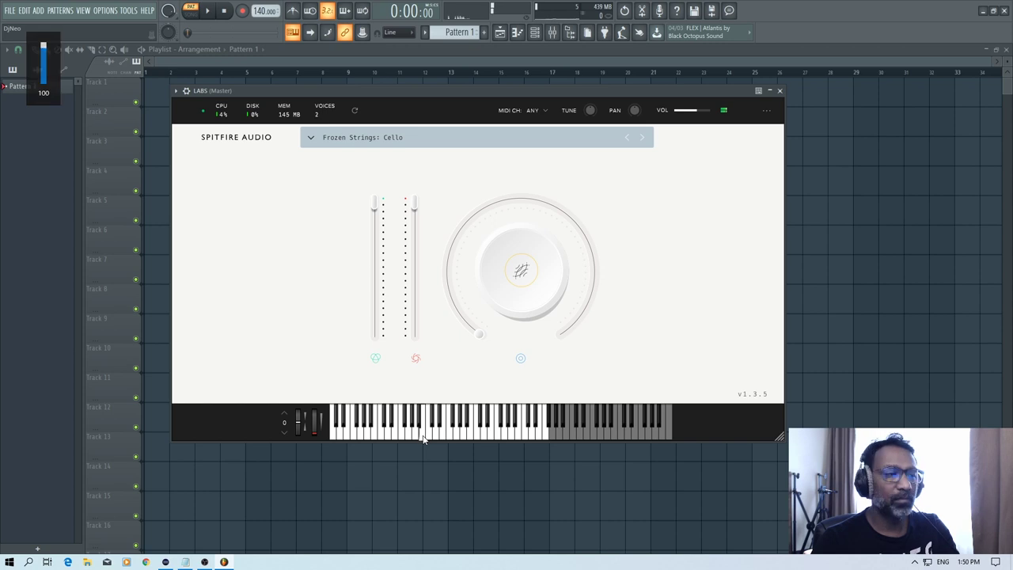
click(450, 433)
click(426, 435)
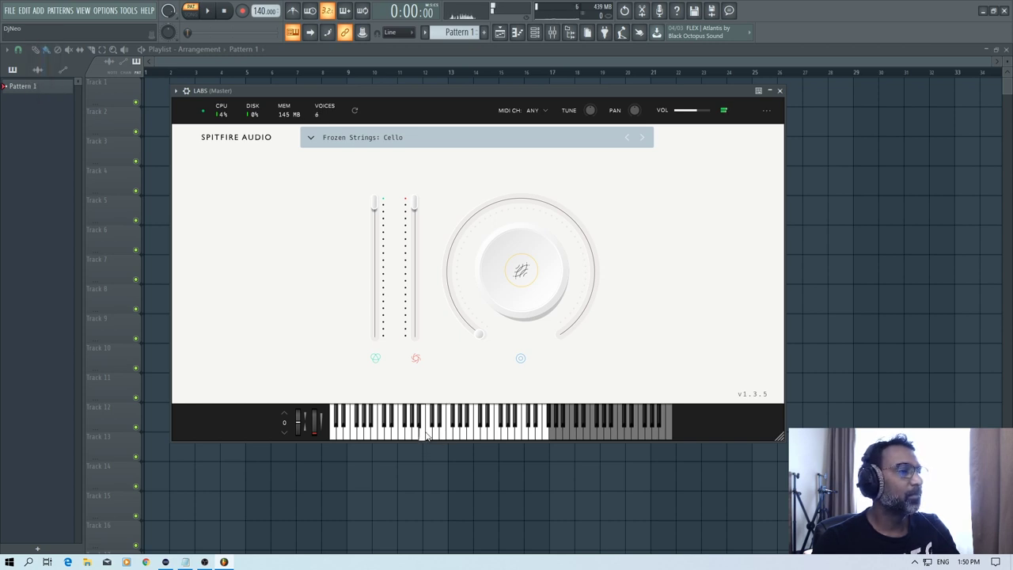
Step: Step forward through the Frozen Strings presets to Harmonic Birdsong Cello and Harmonic Cello, playing a note on each
click(311, 138)
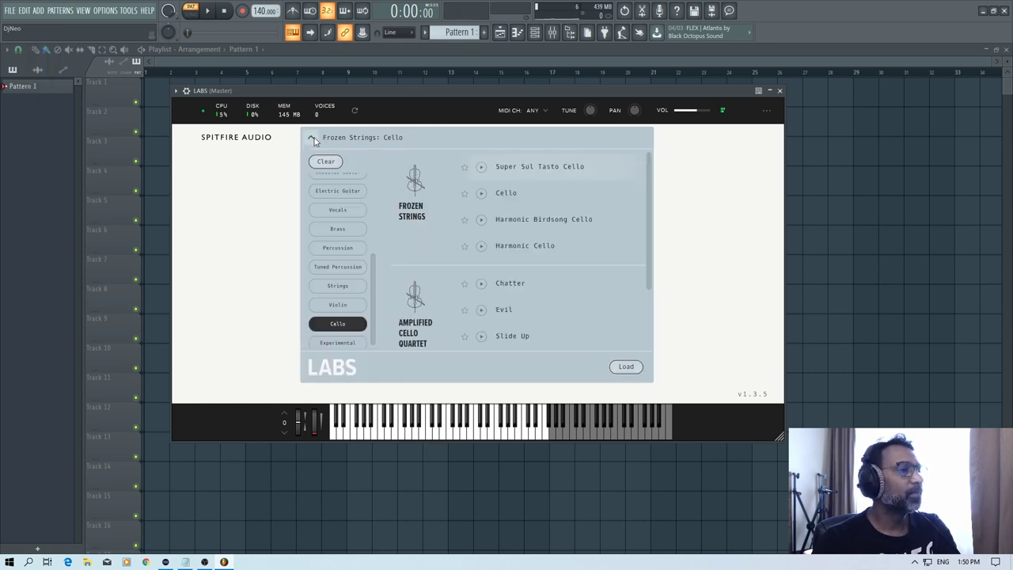
click(312, 138)
click(642, 137)
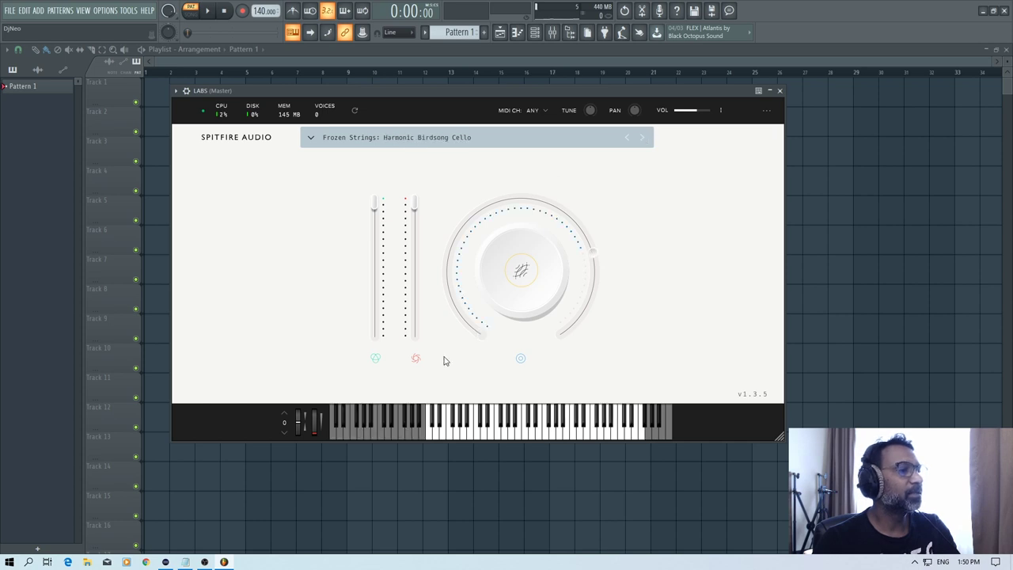
click(511, 435)
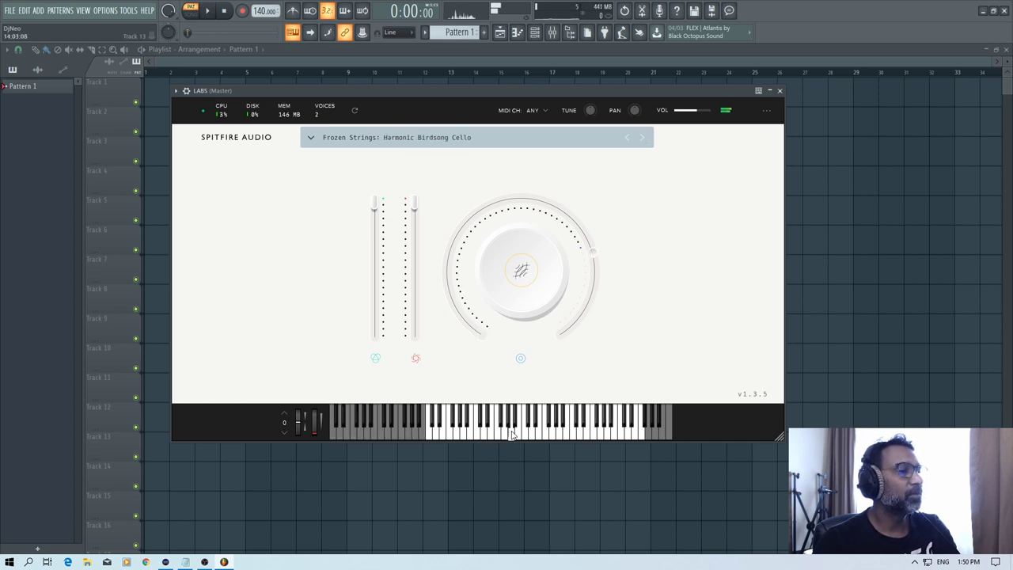
click(641, 136)
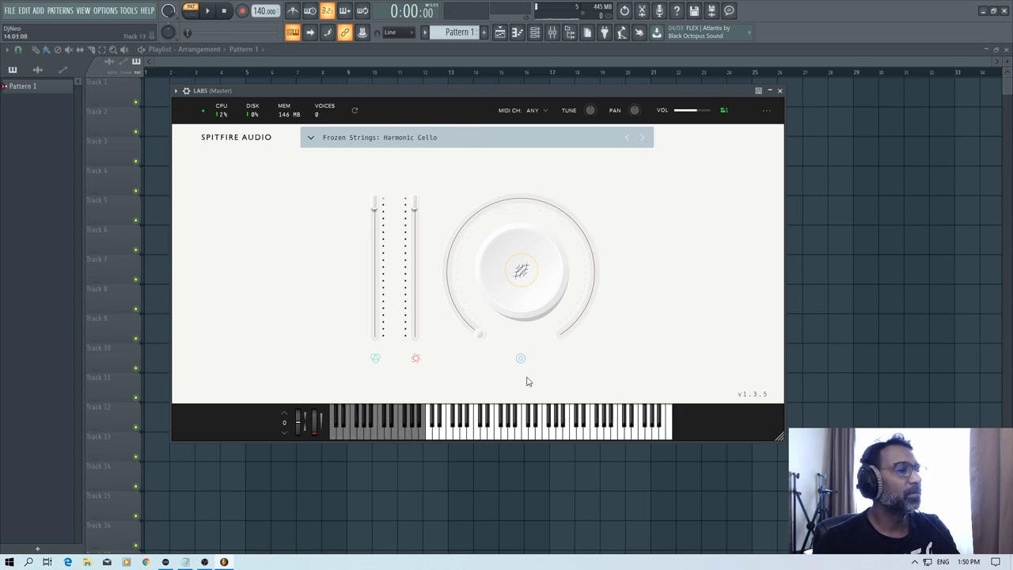
click(561, 436)
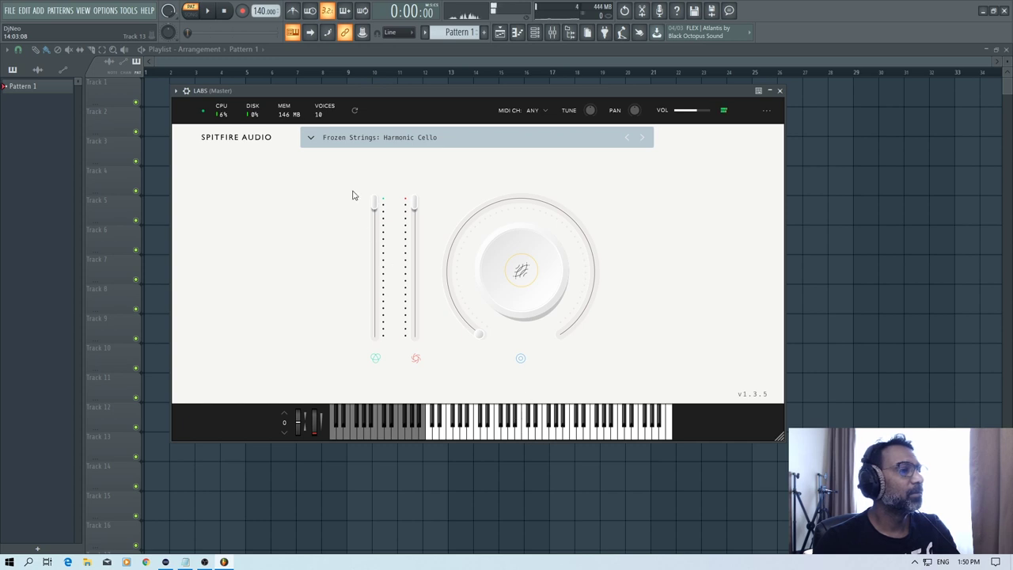
Step: Add the Vocals filter in the preset browser, load the Choir Long preset and play a few notes with it
click(312, 137)
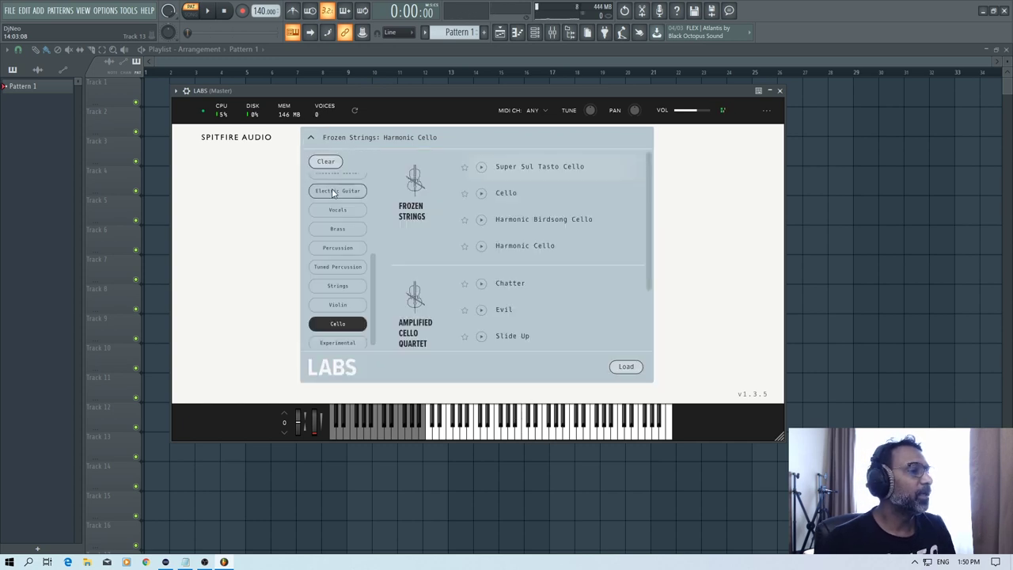
click(338, 210)
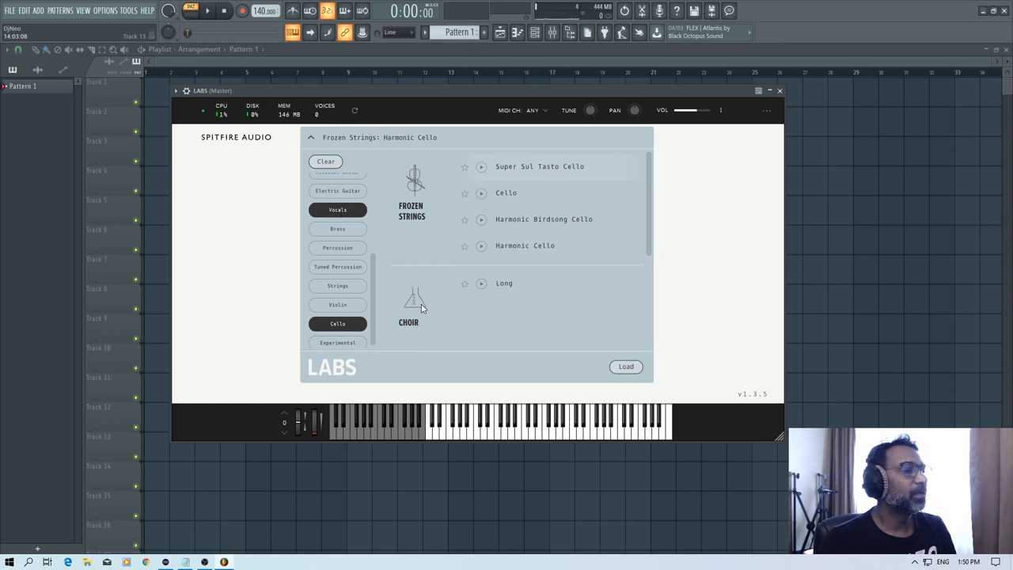
click(626, 367)
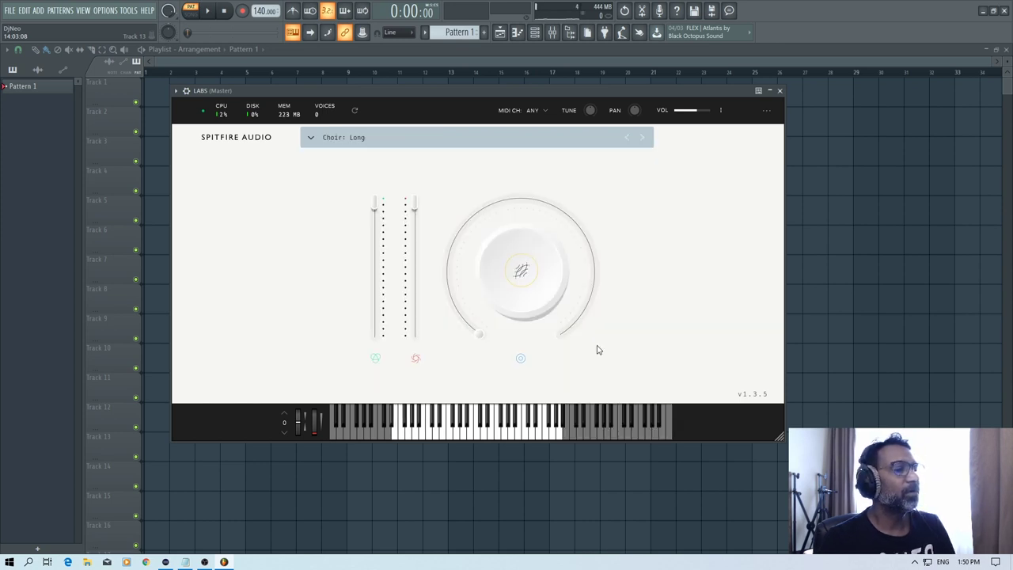
click(465, 436)
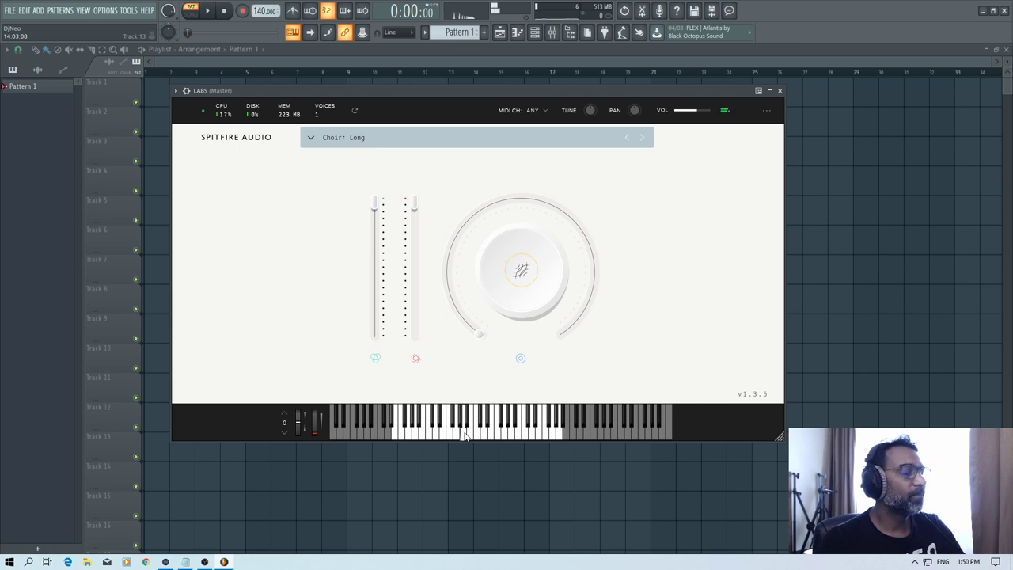
click(545, 438)
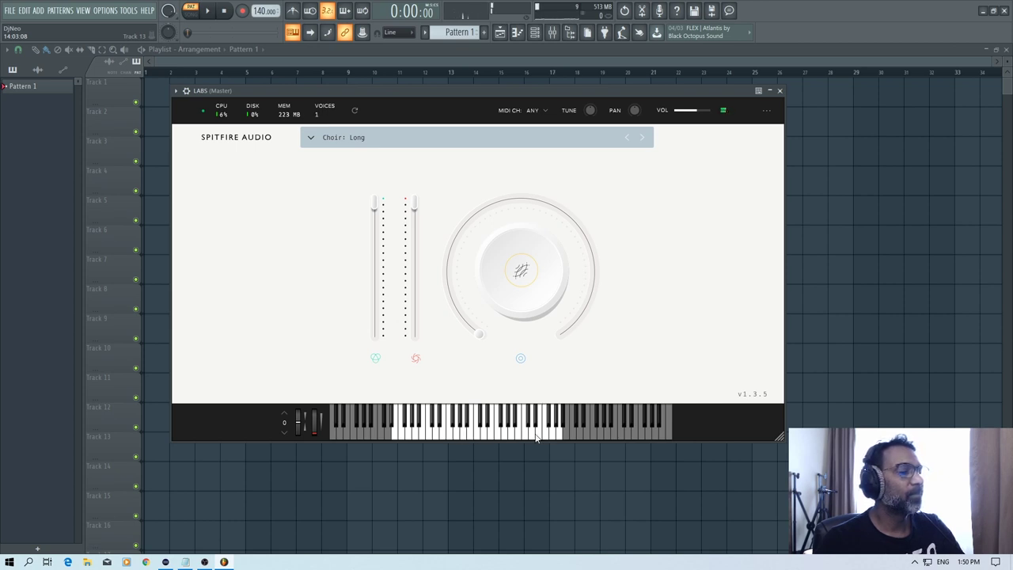
click(535, 437)
Step: Clear the preset filters, filter by Drums and load the Drums preset
click(348, 137)
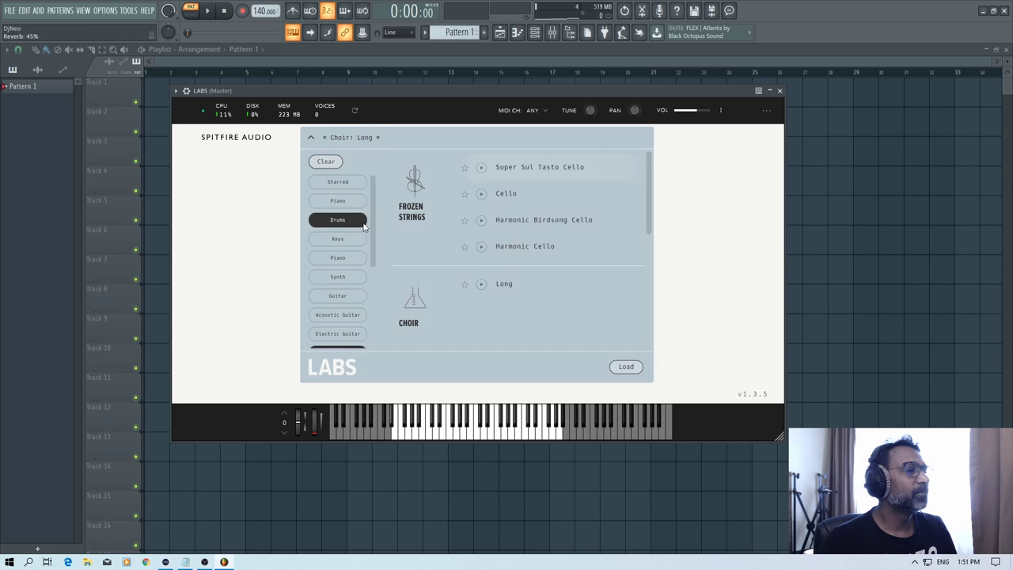
click(326, 162)
click(351, 219)
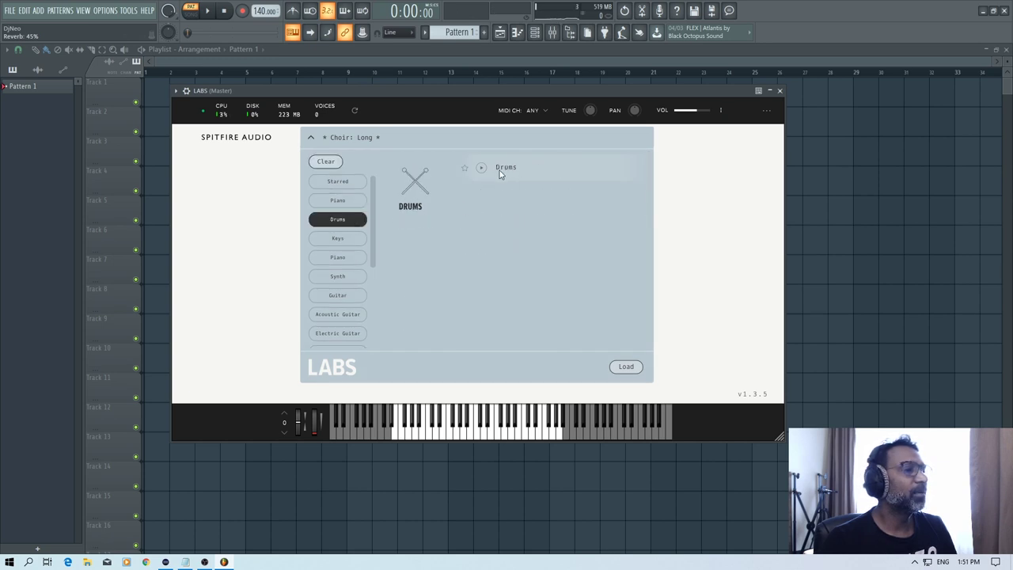
click(626, 367)
Step: Audition the Drums preset by playing several different keys on the plugin's keyboard
click(436, 428)
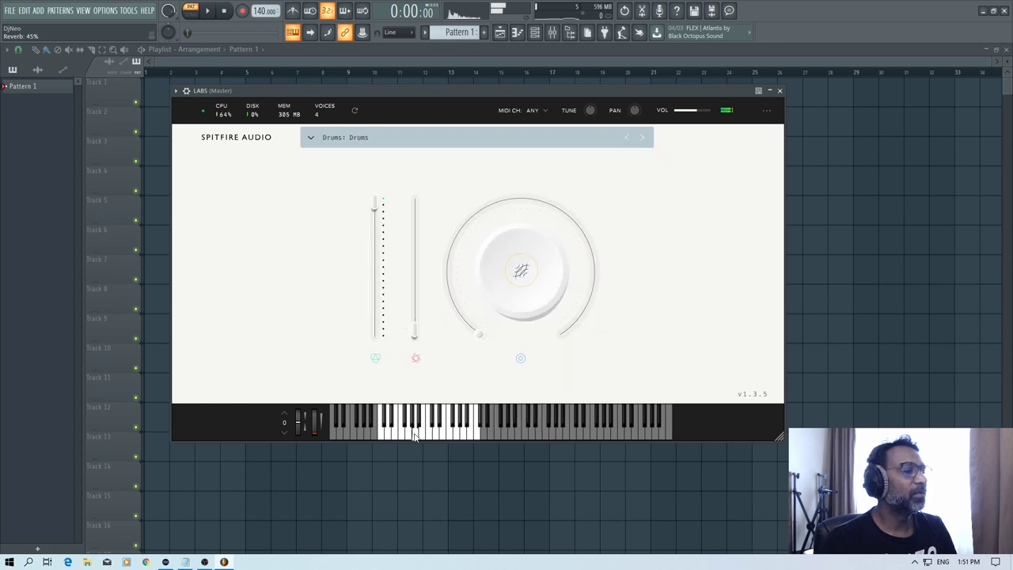
click(449, 434)
click(393, 436)
click(388, 437)
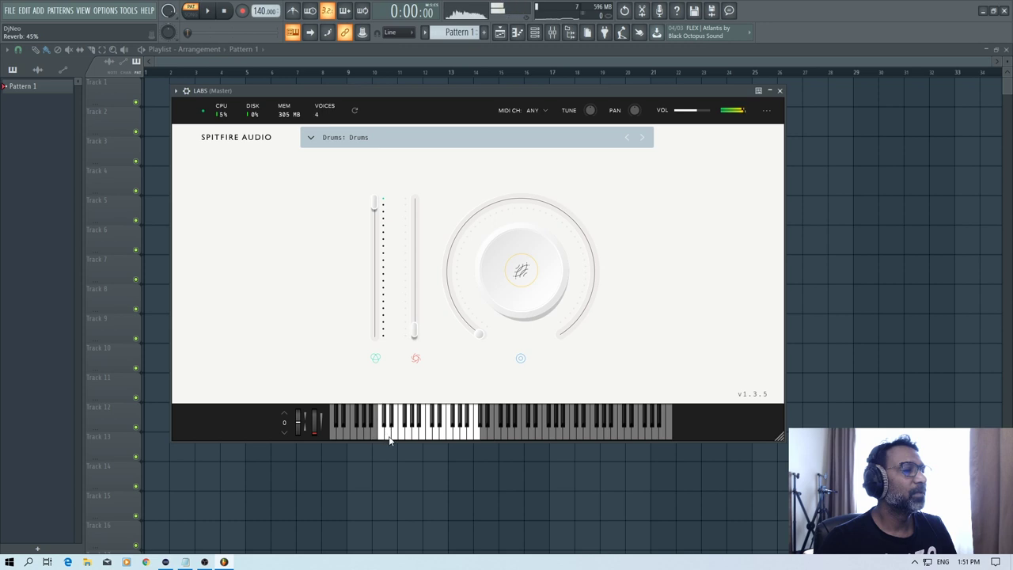
click(389, 437)
click(402, 438)
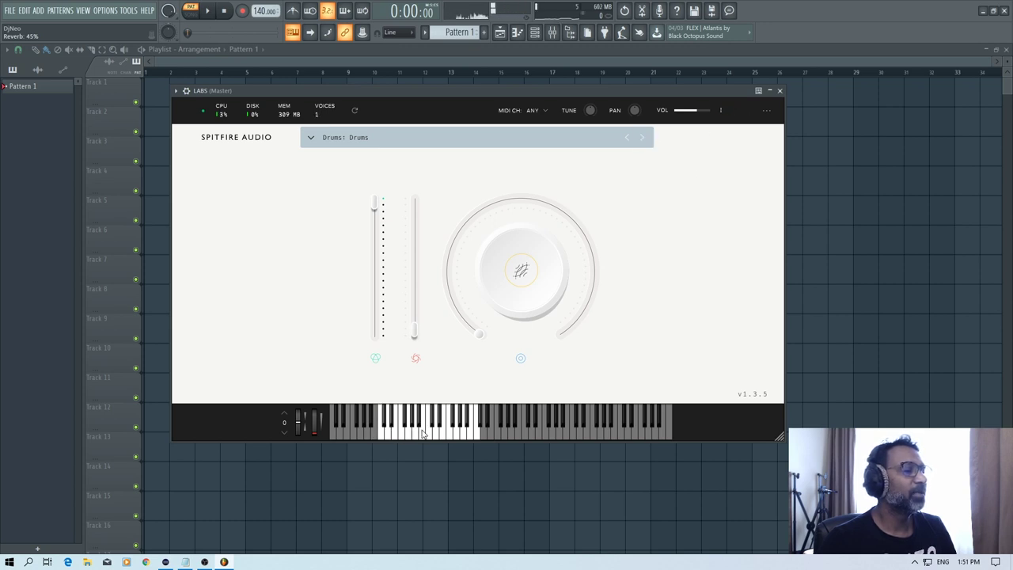
click(381, 436)
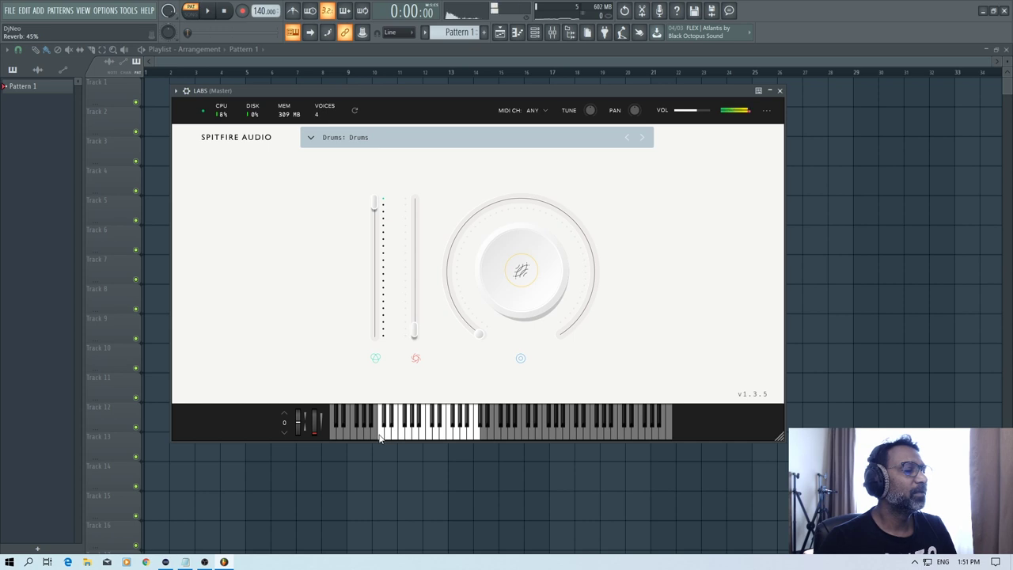
Step: Clear the Drums filter in the LABS preset browser, filter by Piano and load the Rare Groove Piano Sustain preset
click(312, 138)
click(327, 162)
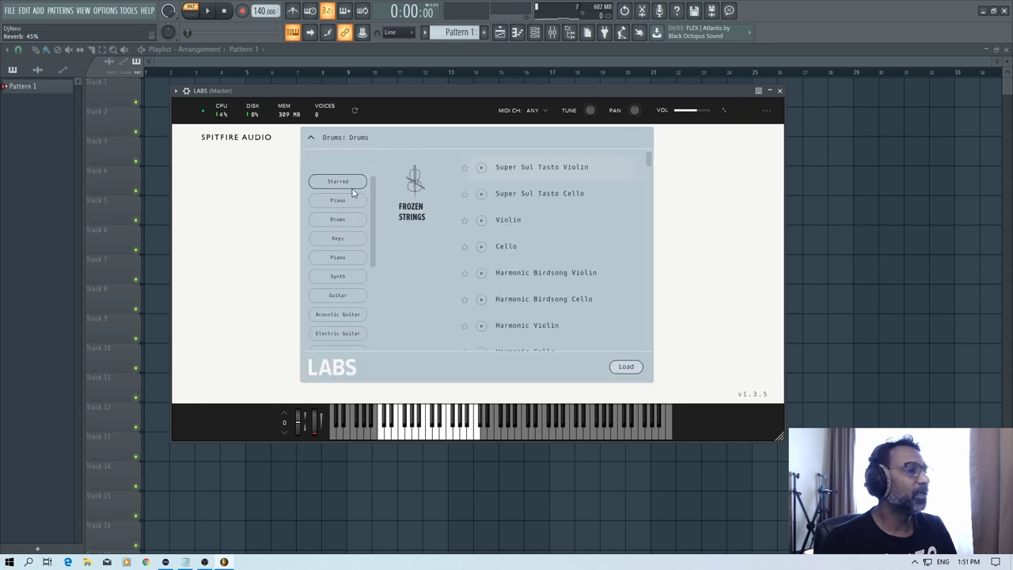
click(353, 203)
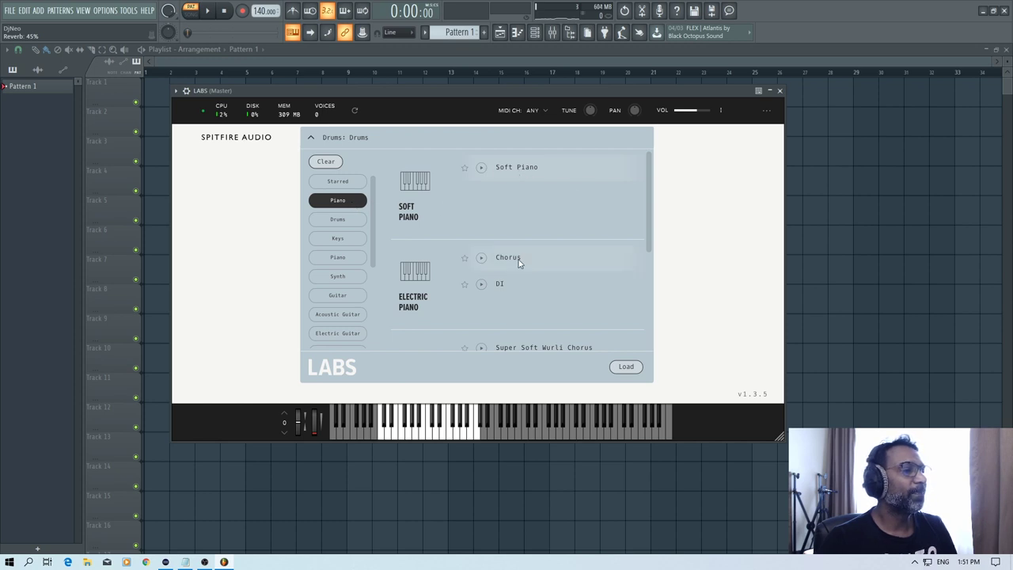
scroll(558, 291, down, 5)
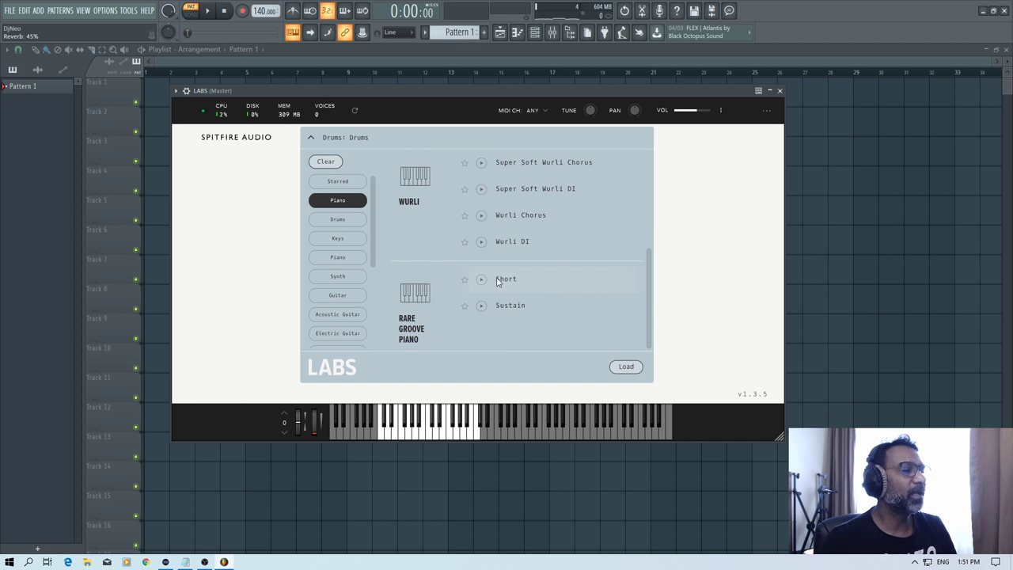
click(629, 368)
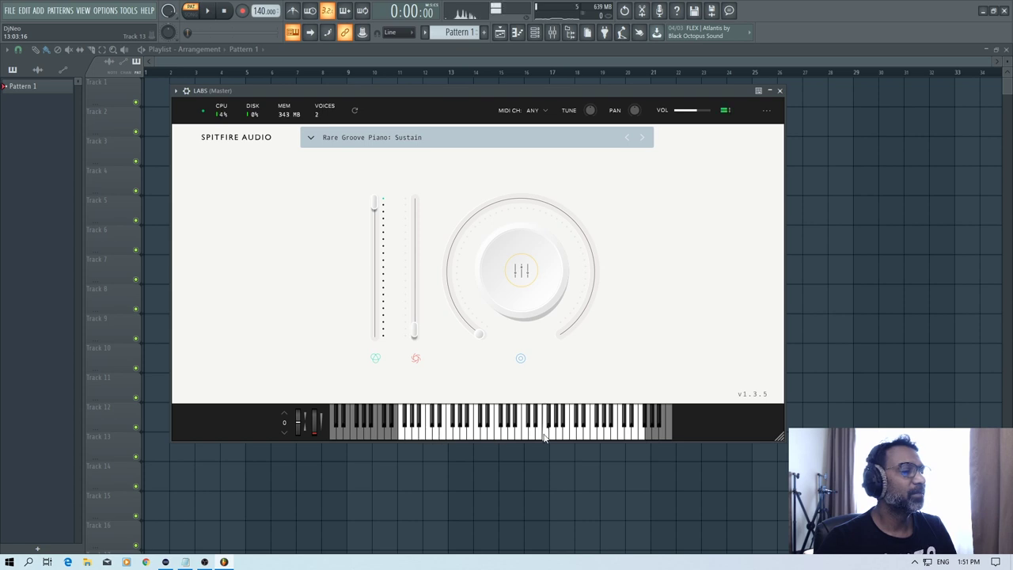
Step: Clear the Piano filters, filter by Violin and load the Frozen Strings Violin preset
click(310, 138)
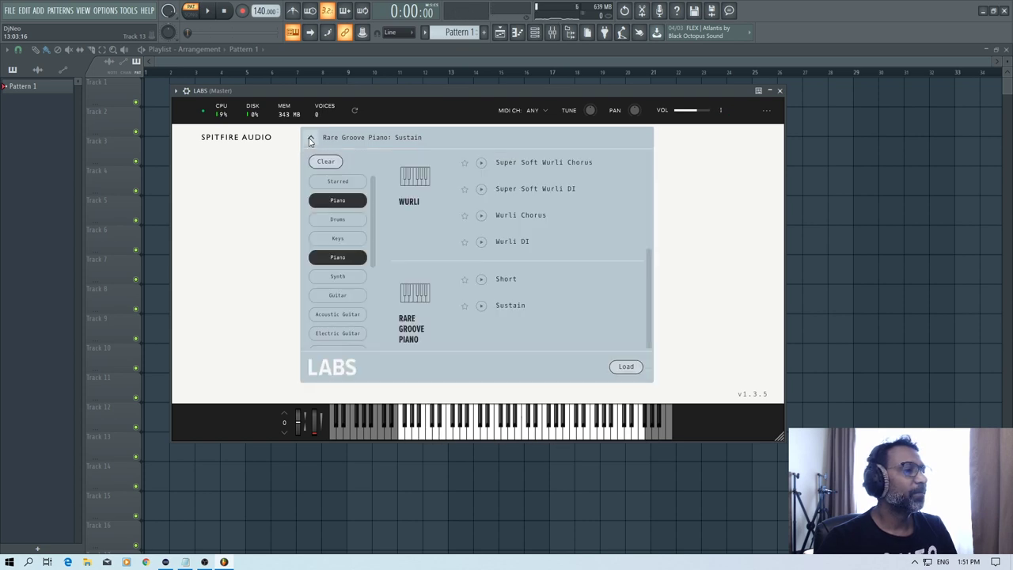
click(324, 161)
scroll(339, 230, down, 4)
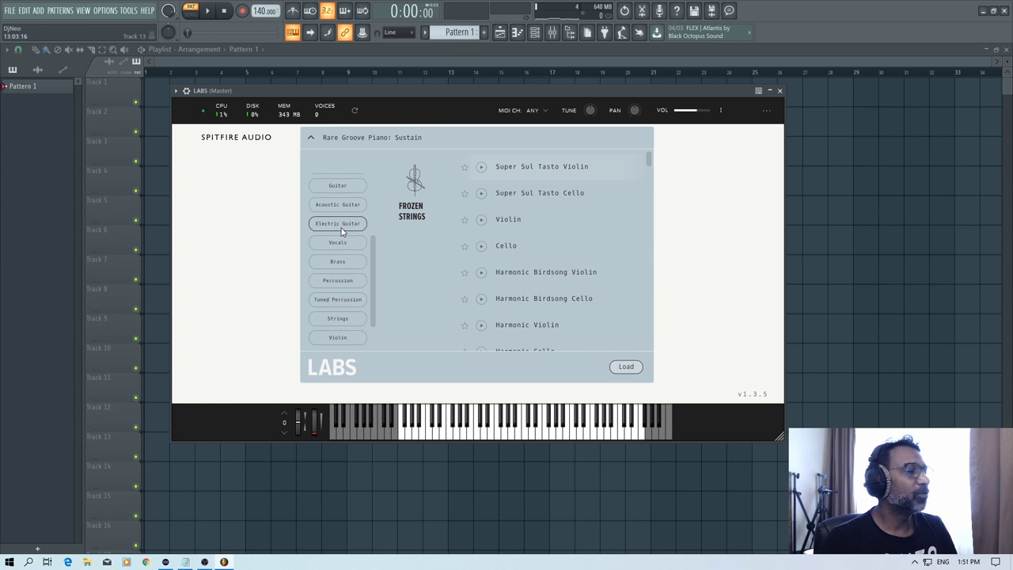
click(340, 303)
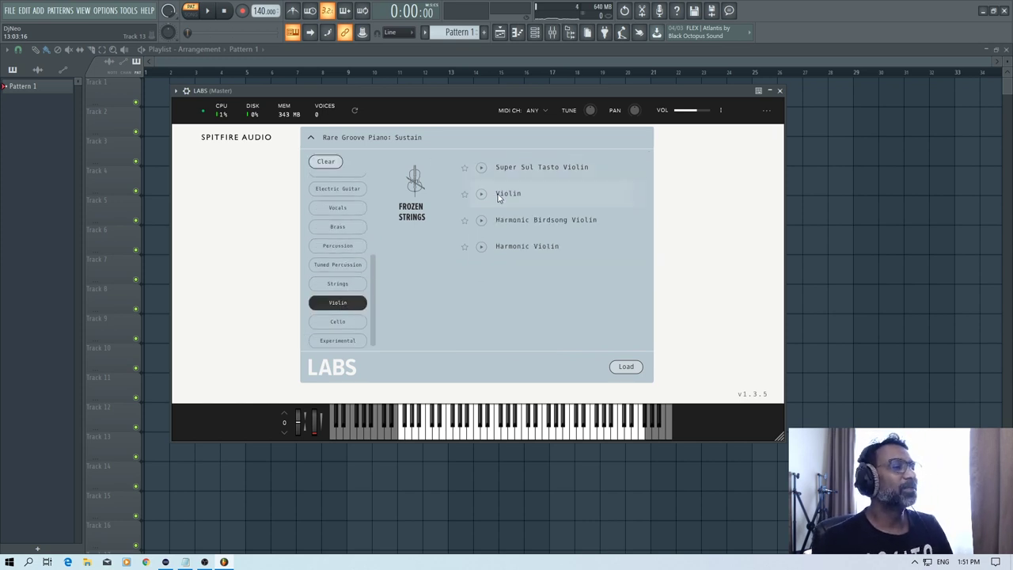
click(626, 367)
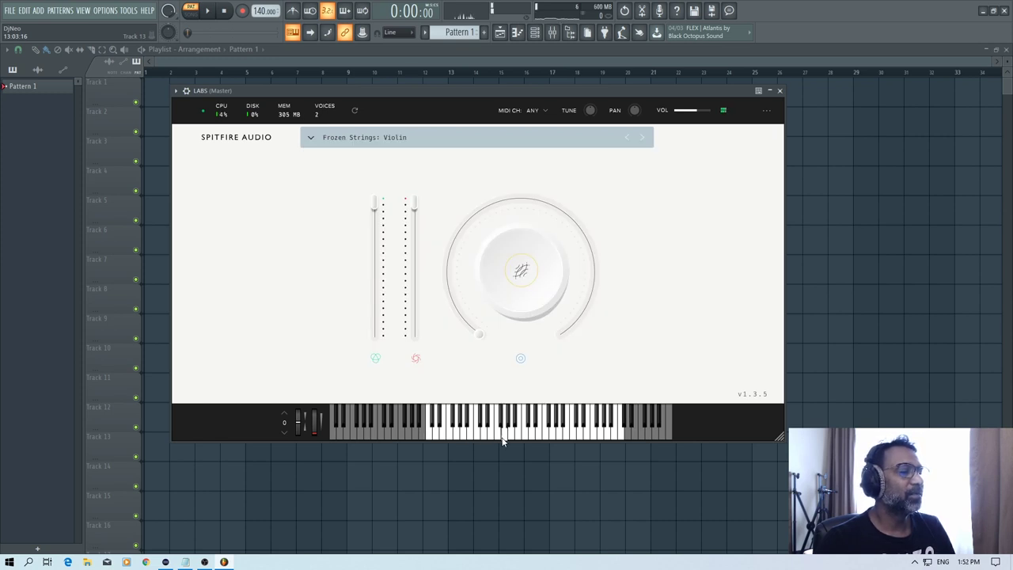
Step: Close the LABS plugin window and delete the Sampler channel from the channel rack
click(780, 91)
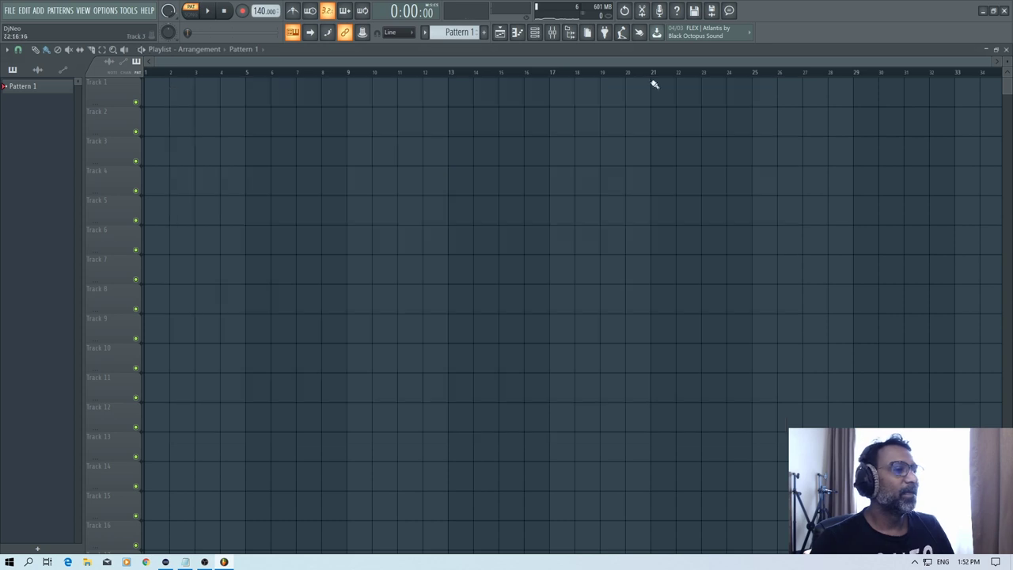
click(535, 32)
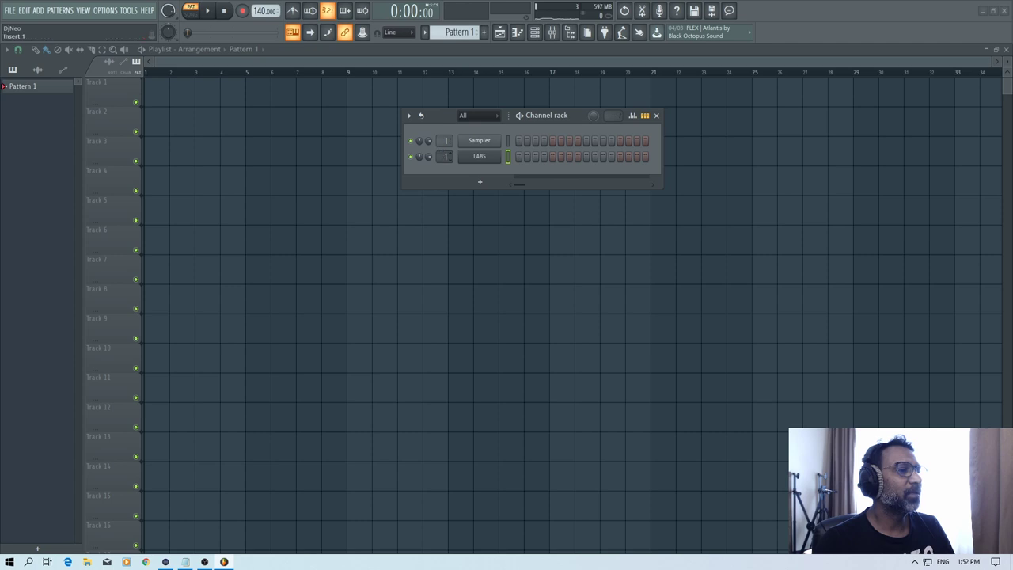
right_click(499, 142)
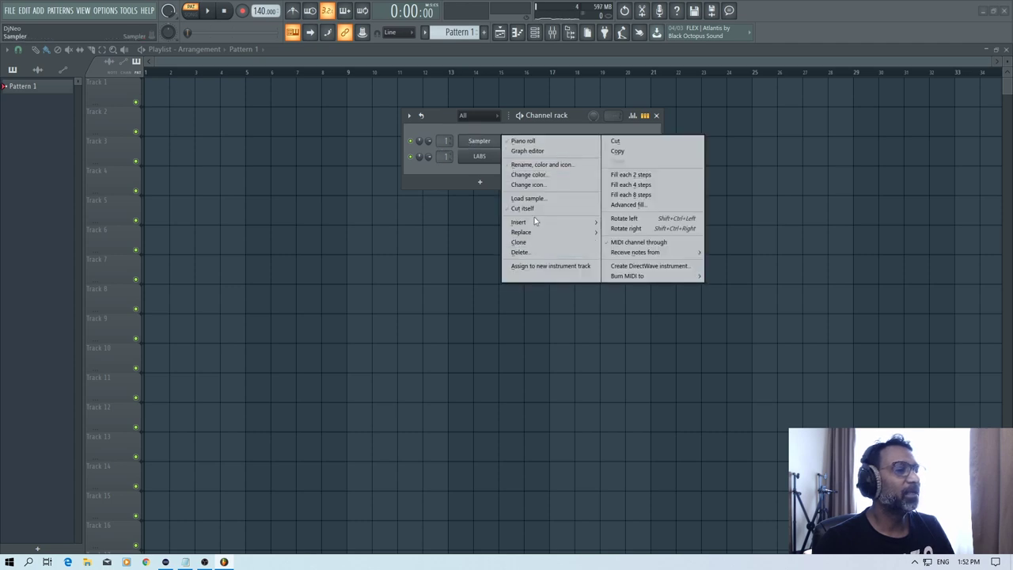
click(519, 252)
click(562, 316)
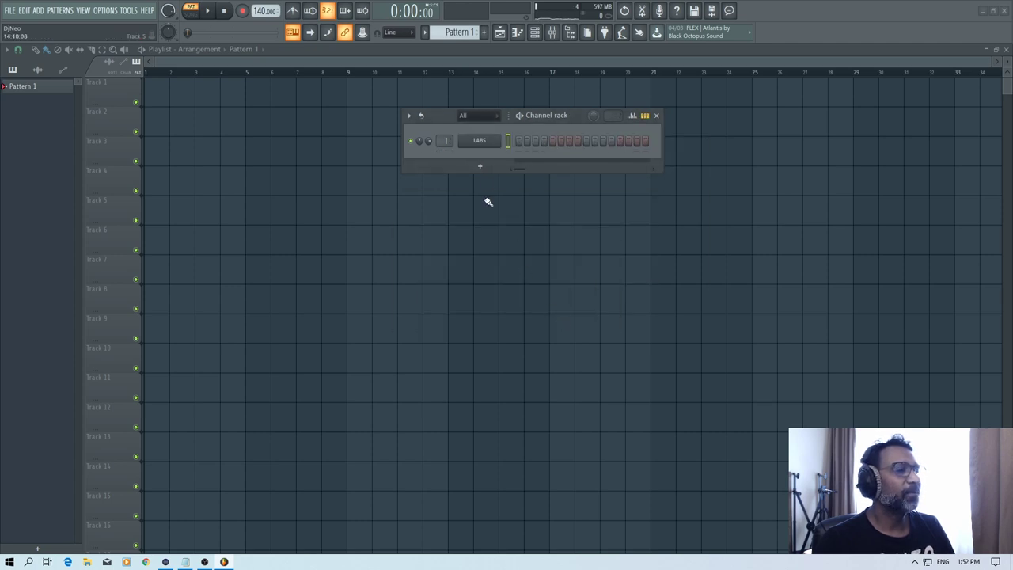
Step: Open the LABS channel's piano roll and draw an F5, A5 and C6 chord filling bar 1
right_click(479, 141)
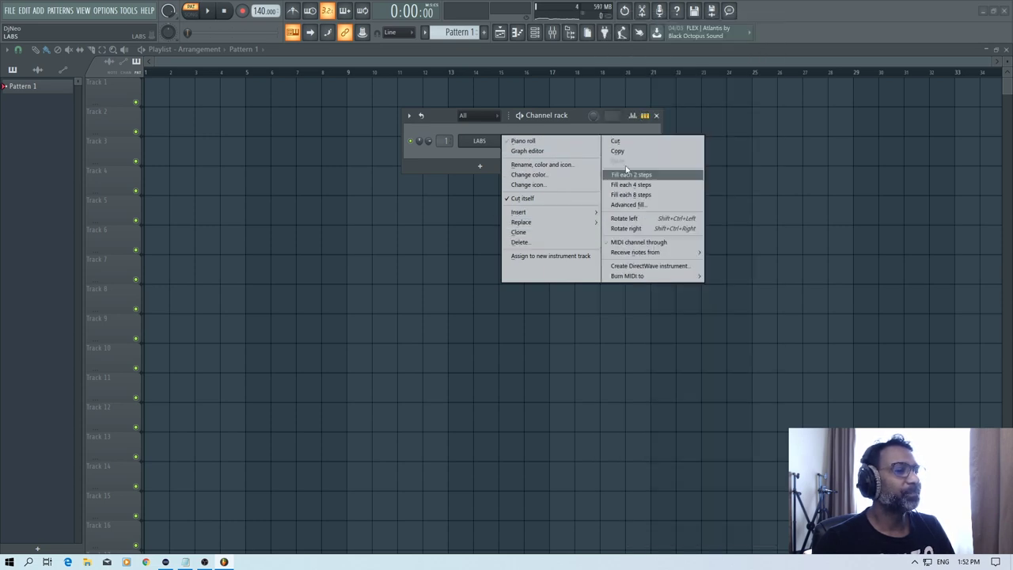
click(523, 141)
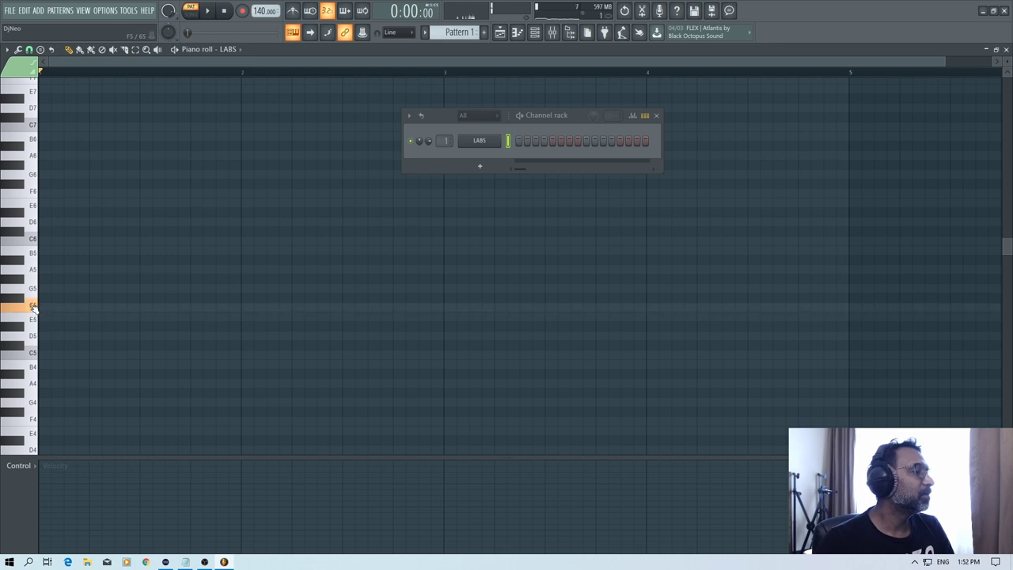
click(46, 311)
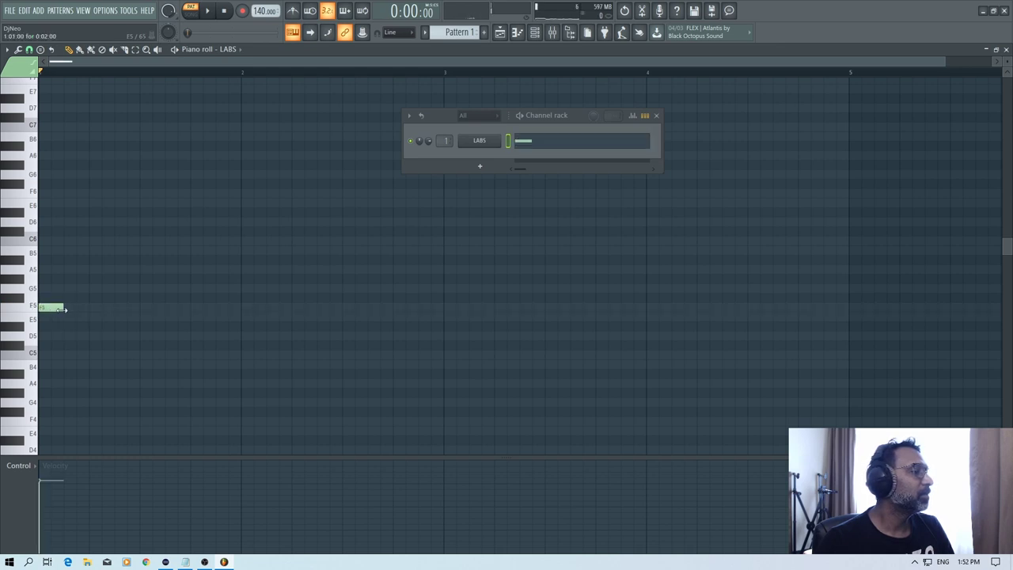
drag(66, 308, 229, 323)
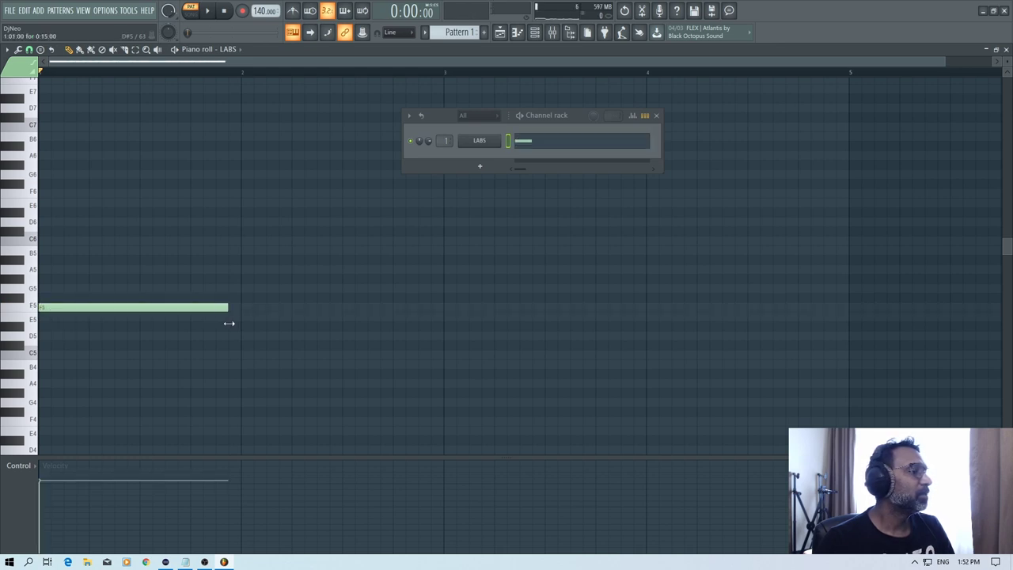
click(47, 269)
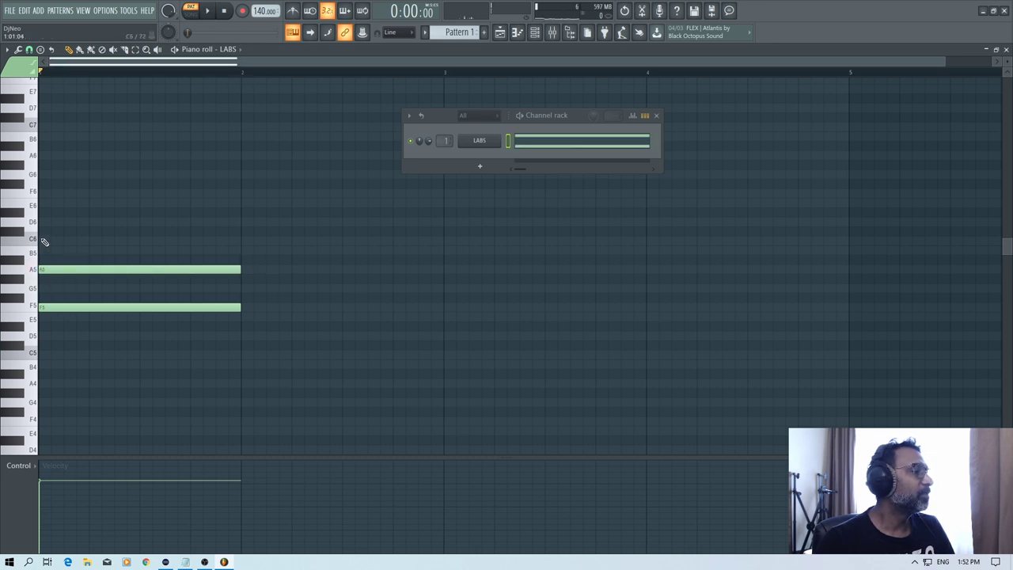
click(45, 240)
Step: Add full-bar chords of E5, G5, C6 in bar 2 and G5, B5, D6 in bar 3
click(249, 241)
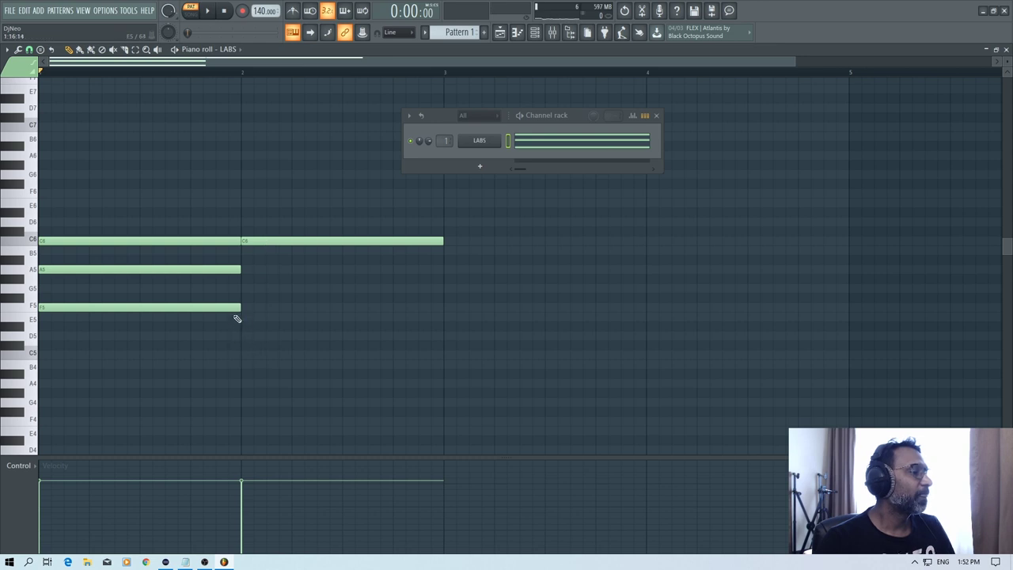
click(248, 318)
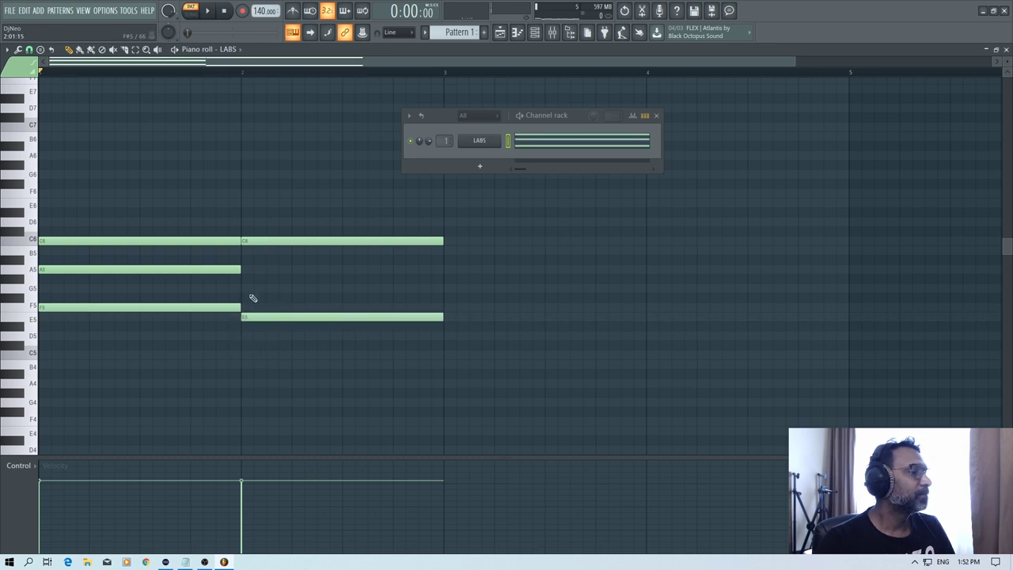
click(245, 289)
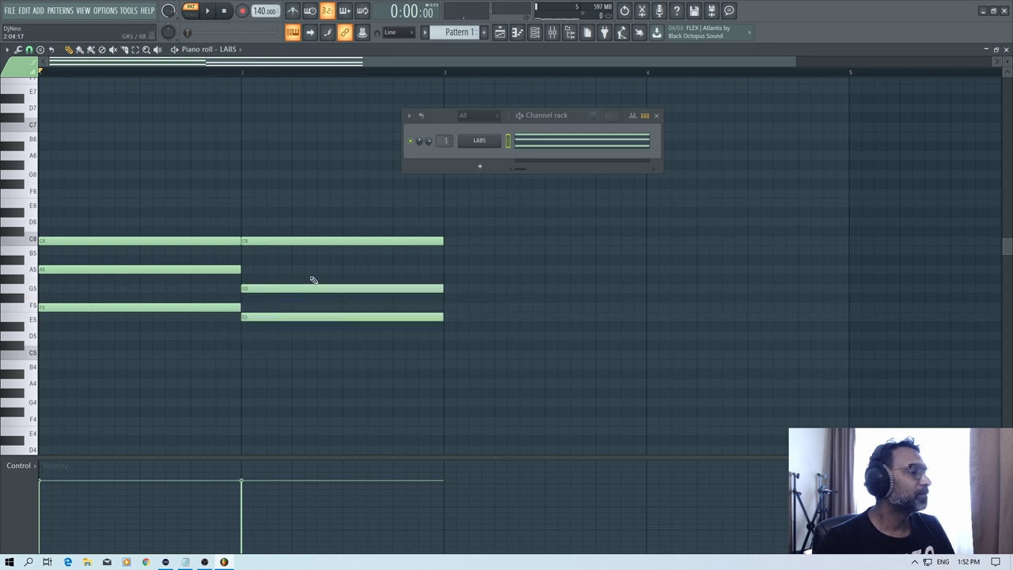
click(450, 290)
click(452, 252)
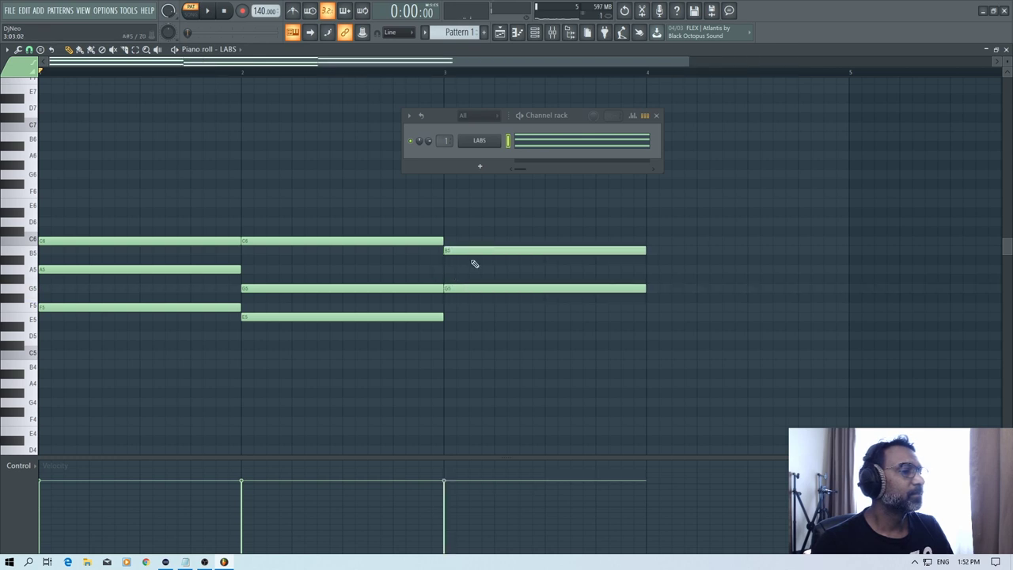
click(448, 223)
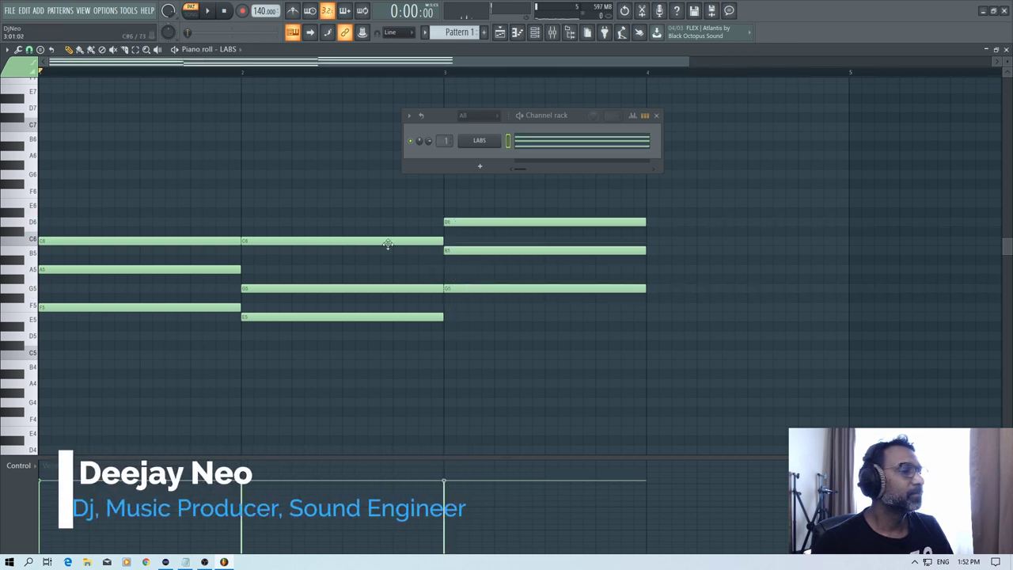
Step: Add a full-bar chord of F5, A5 and C6 in bar 4
click(651, 307)
click(653, 270)
click(655, 240)
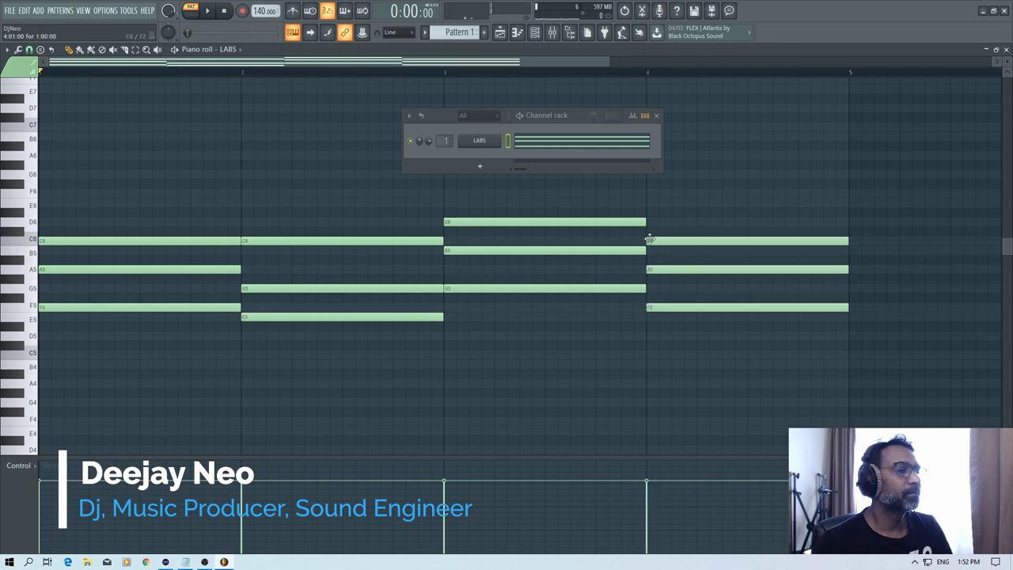
Step: Play back the chord progression and lower the project tempo to 104 BPM
key(space)
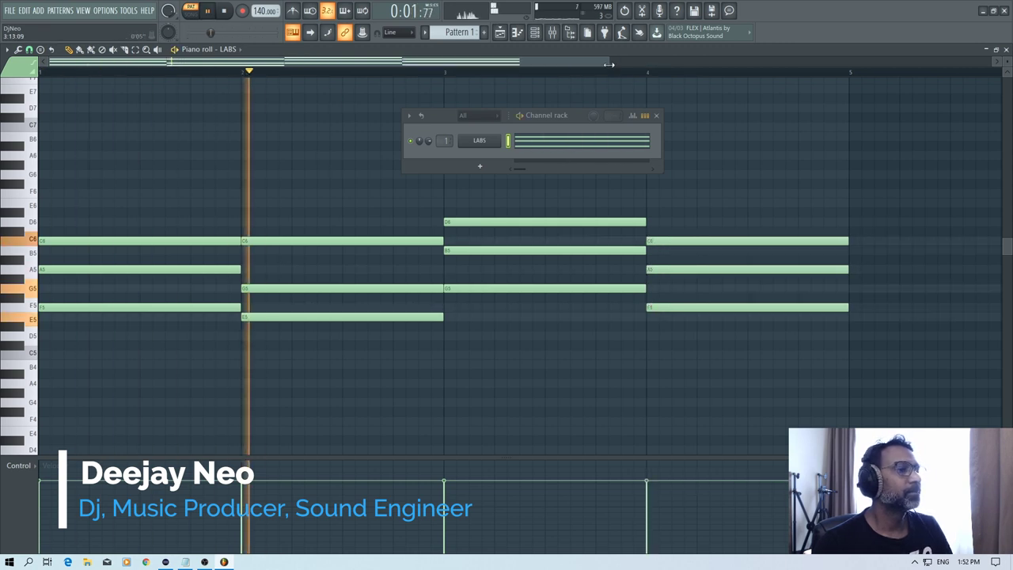
drag(609, 62, 881, 64)
key(space)
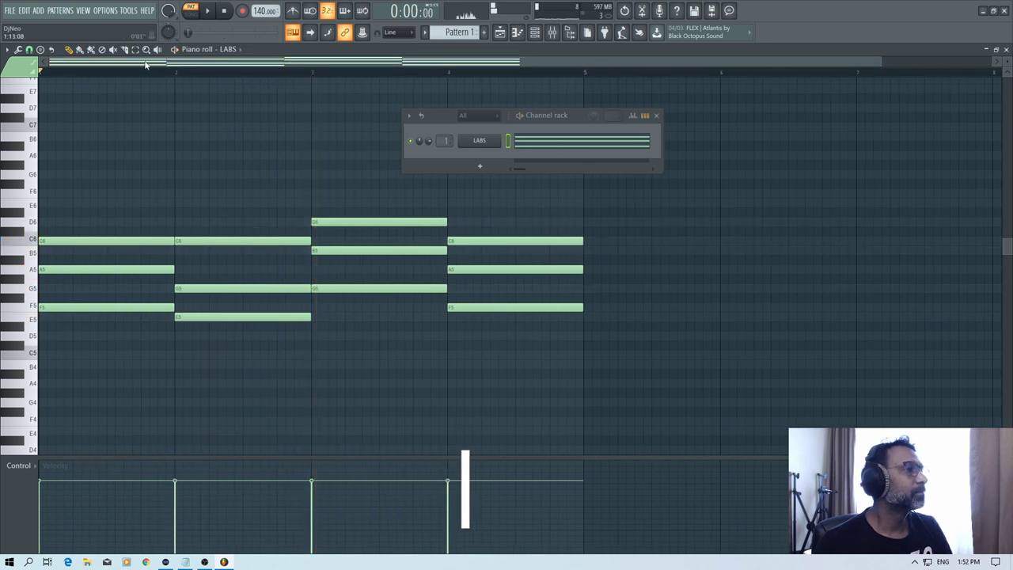
drag(253, 8, 253, 24)
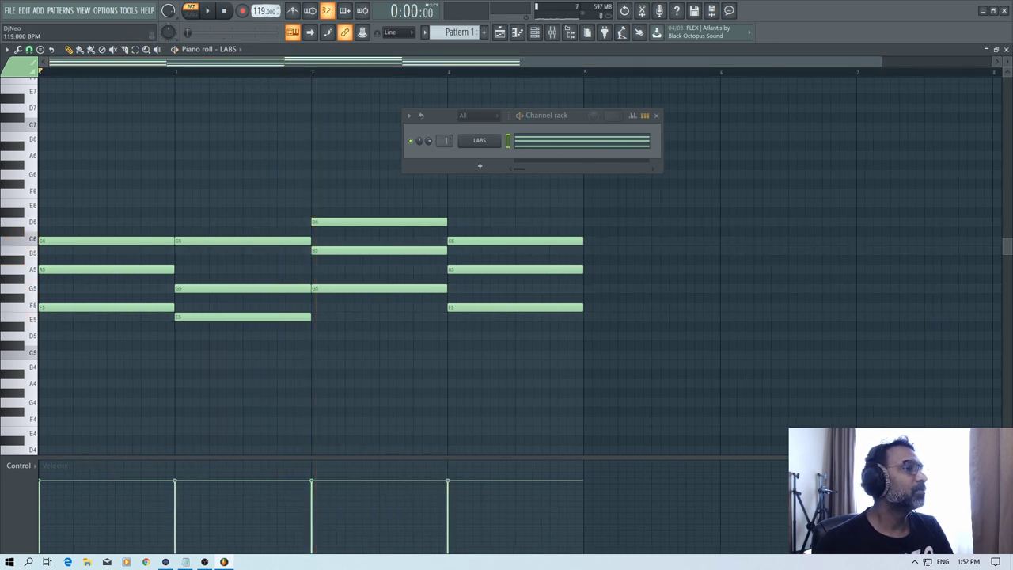
key(space)
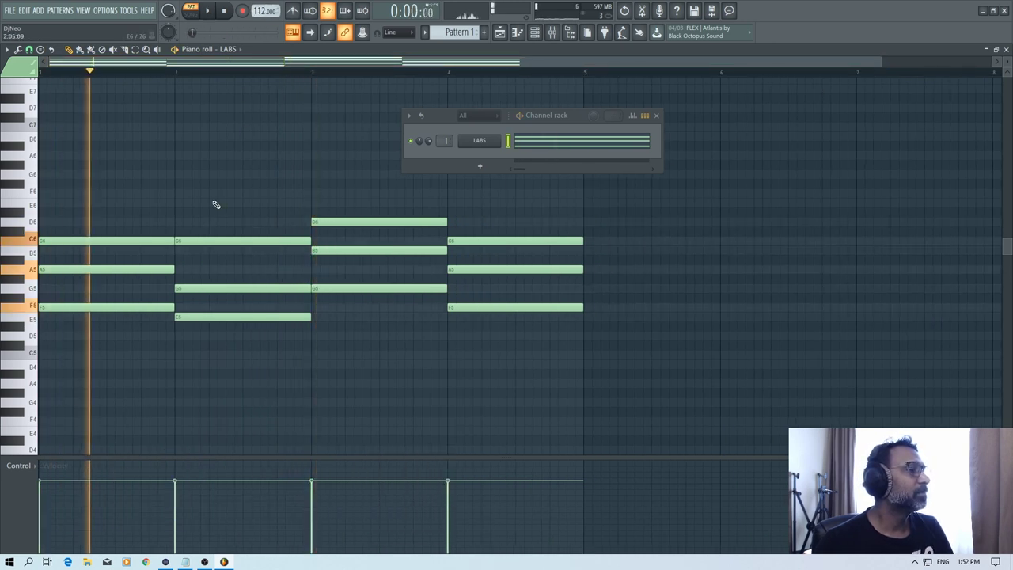
key(space)
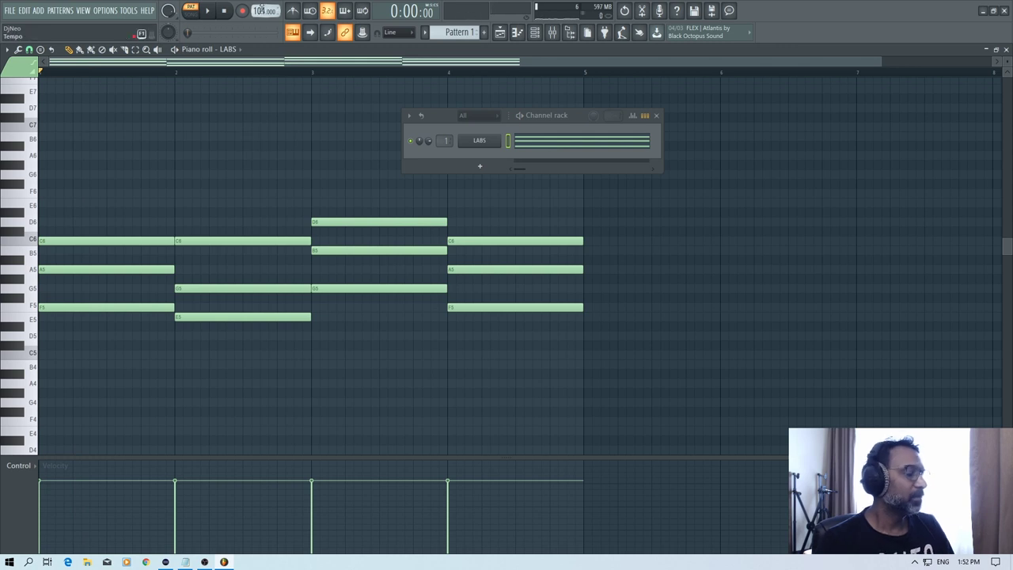
Step: Select all the chord notes and duplicate them one octave lower, starting from F4, A4 and C5
key(ctrl+a)
scroll(75, 293, down, 3)
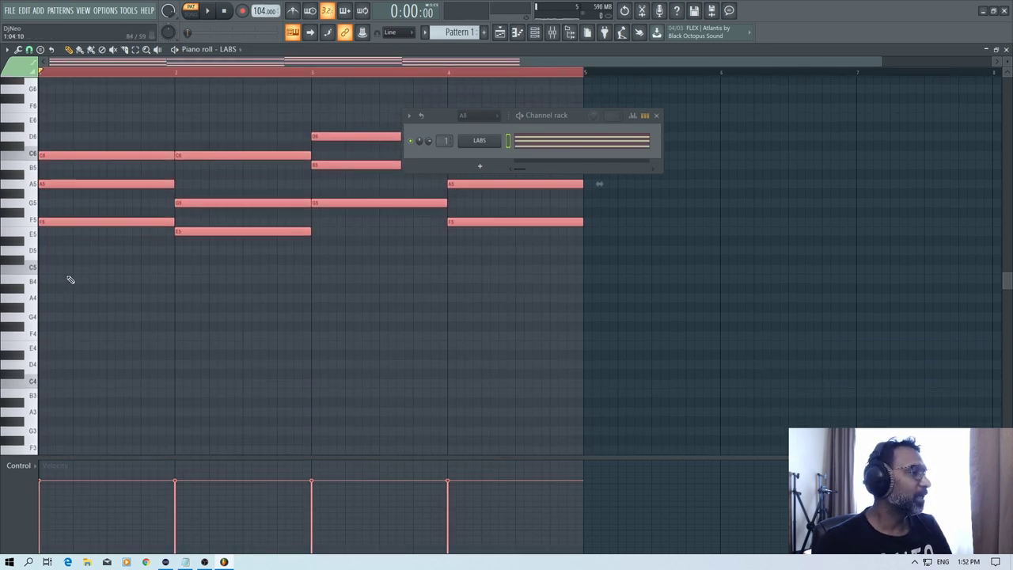
mouse_move(45, 223)
mouse_down()
mouse_move(54, 269)
mouse_move(169, 267)
mouse_up()
drag(164, 224, 44, 346)
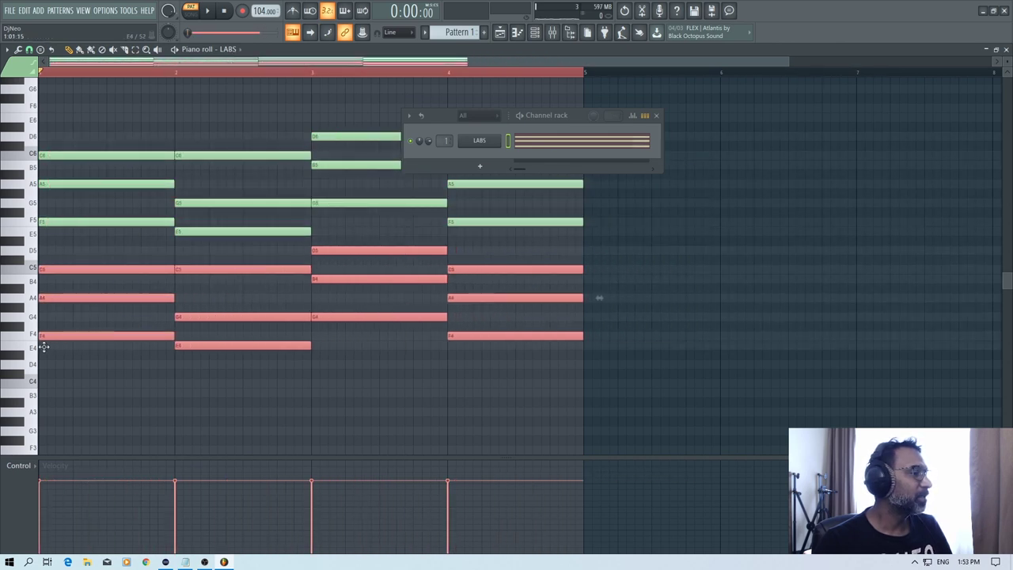
Step: Play the doubled chords, reopen the LABS plugin and advance its preset to Frozen Strings Harmonic Birdsong Violin
key(space)
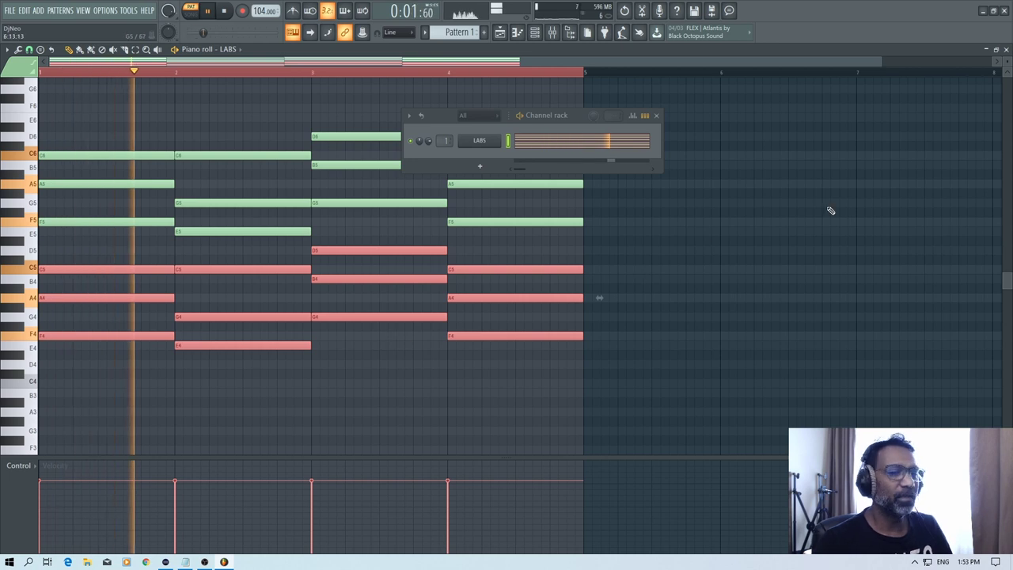
click(480, 141)
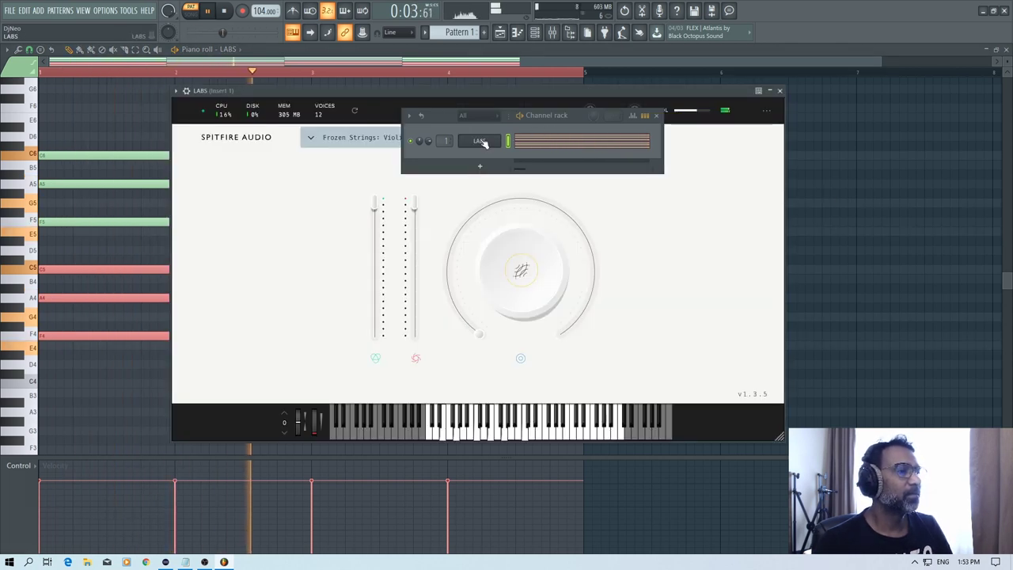
key(space)
click(665, 126)
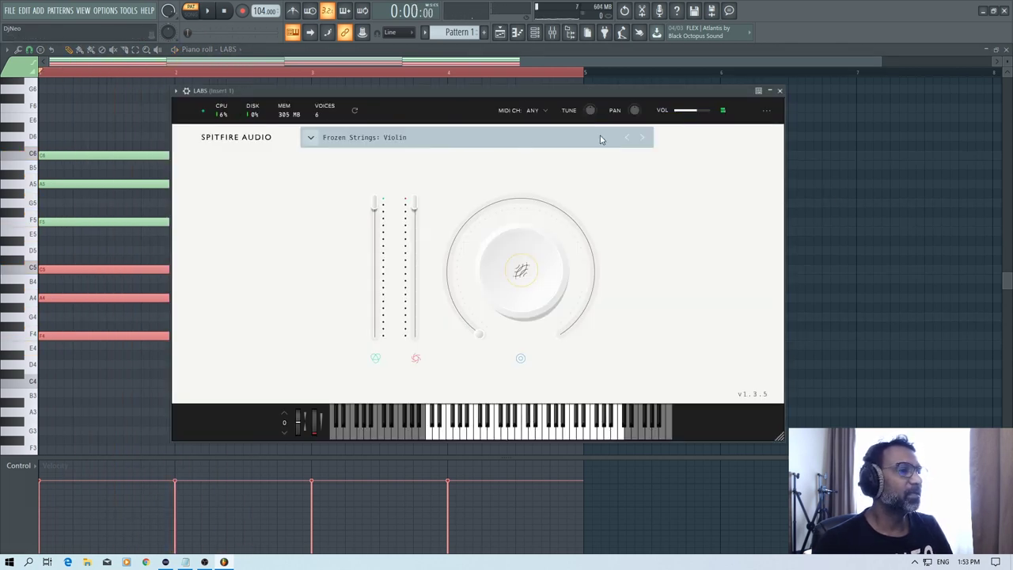
click(642, 138)
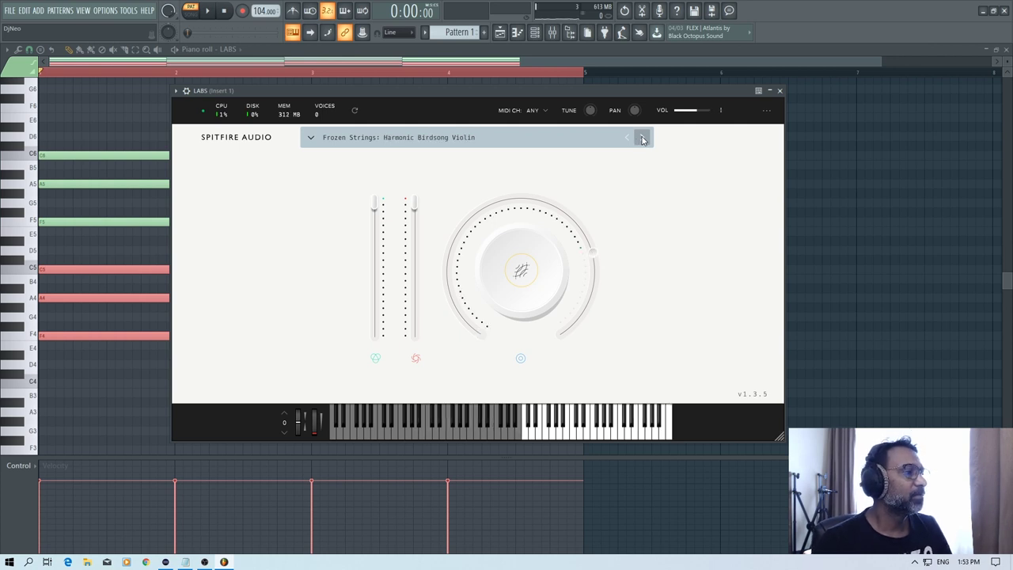
Step: Detach the LABS plugin window and audition the chords with the Frozen Strings Harmonic Birdsong Violin and Harmonic Violin presets
click(176, 91)
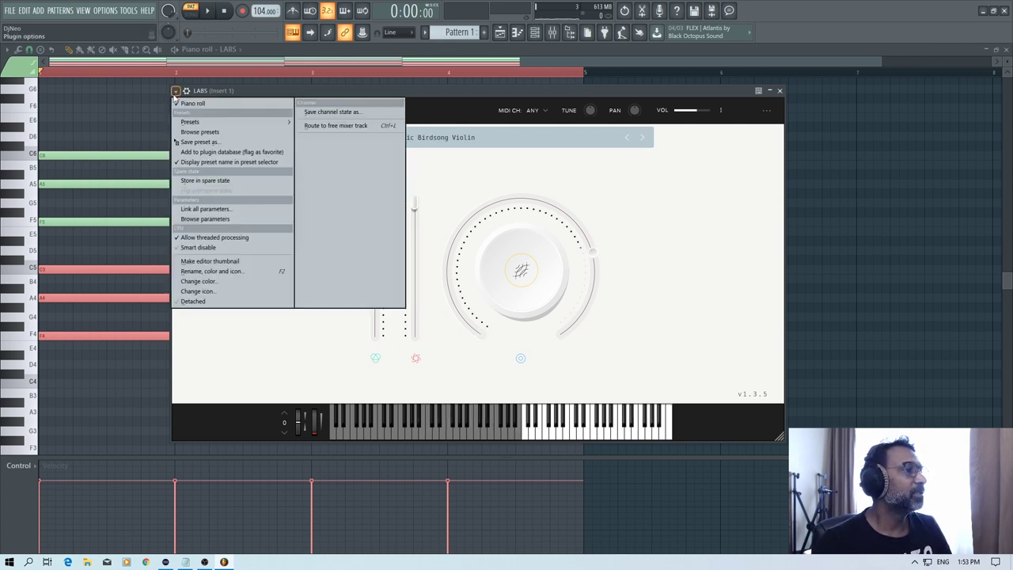
click(192, 301)
key(space)
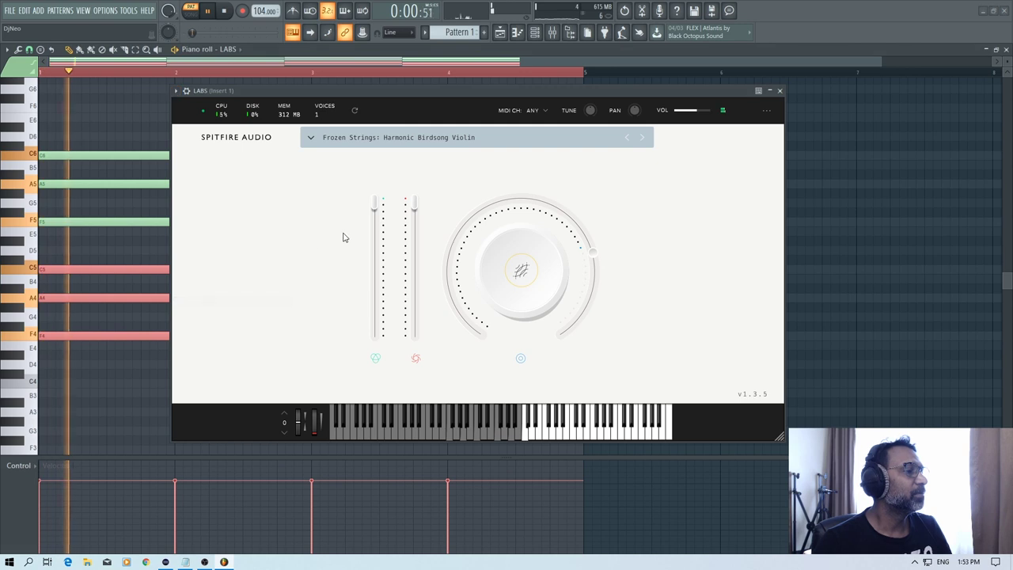
key(space)
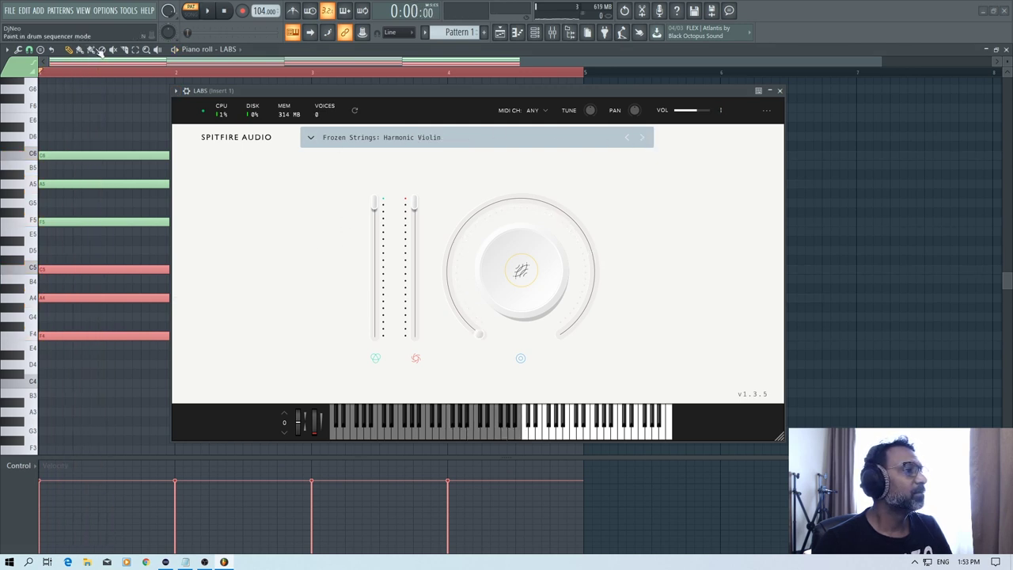
click(208, 11)
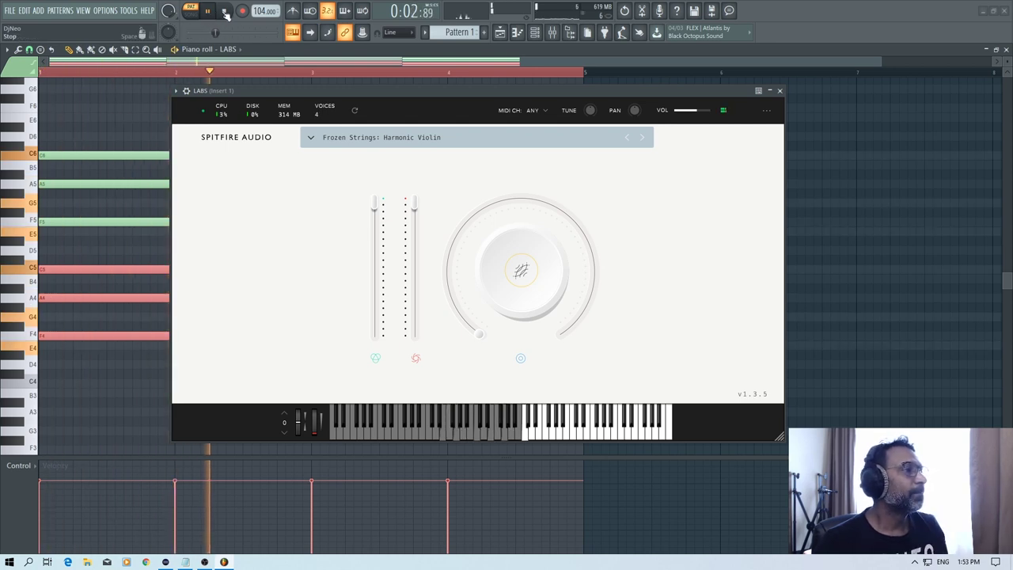
key(space)
Step: Clear the Violin filter in the LABS preset browser, filter by Strings and load the Strings: Long preset
click(316, 139)
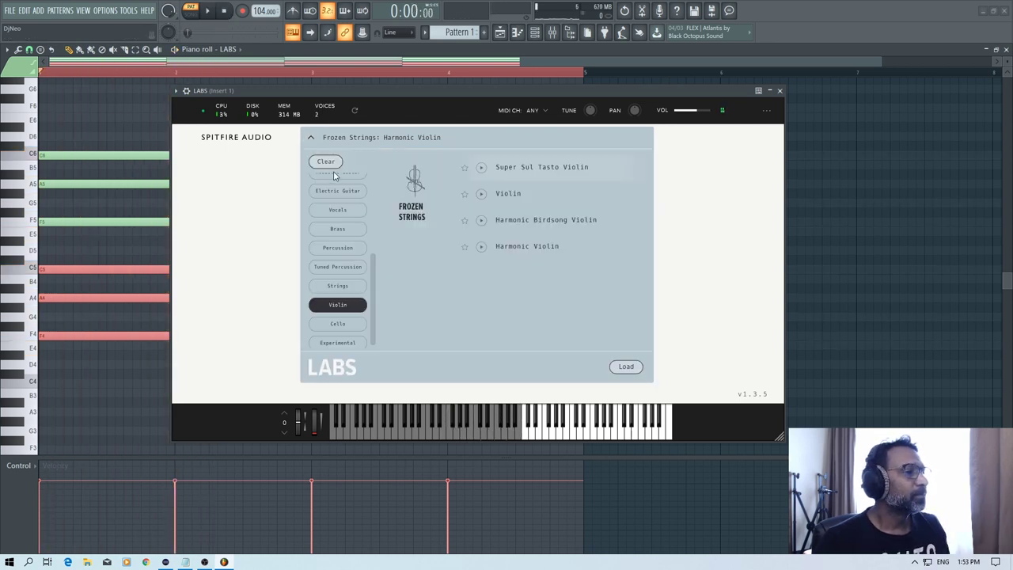
click(336, 165)
scroll(337, 263, down, 5)
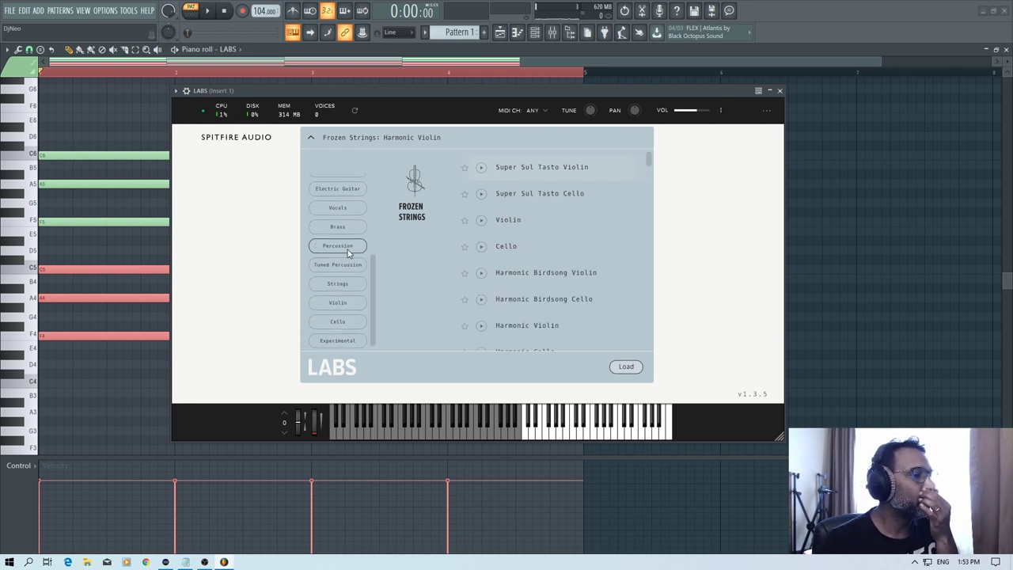
click(338, 285)
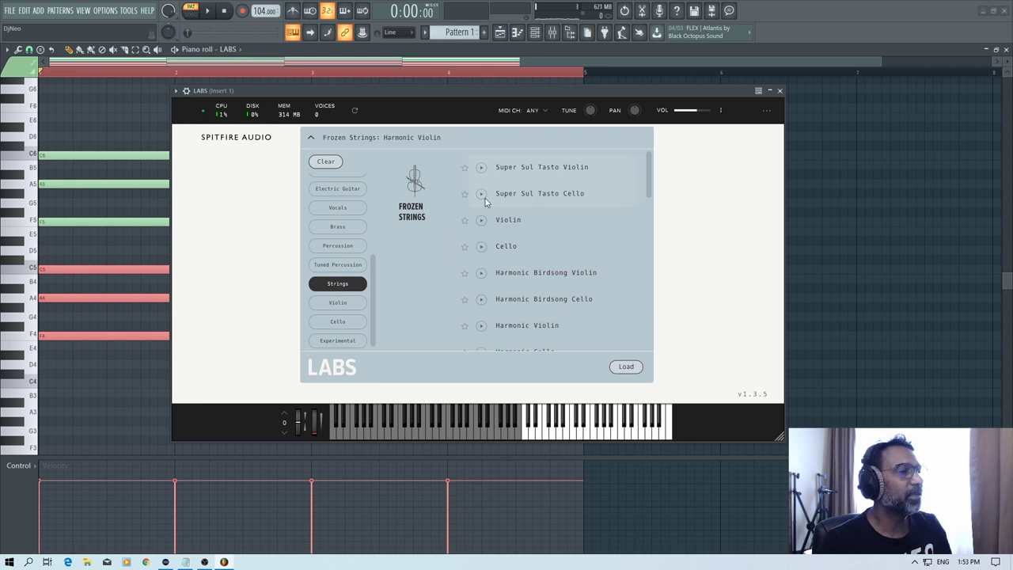
scroll(536, 232, down, 5)
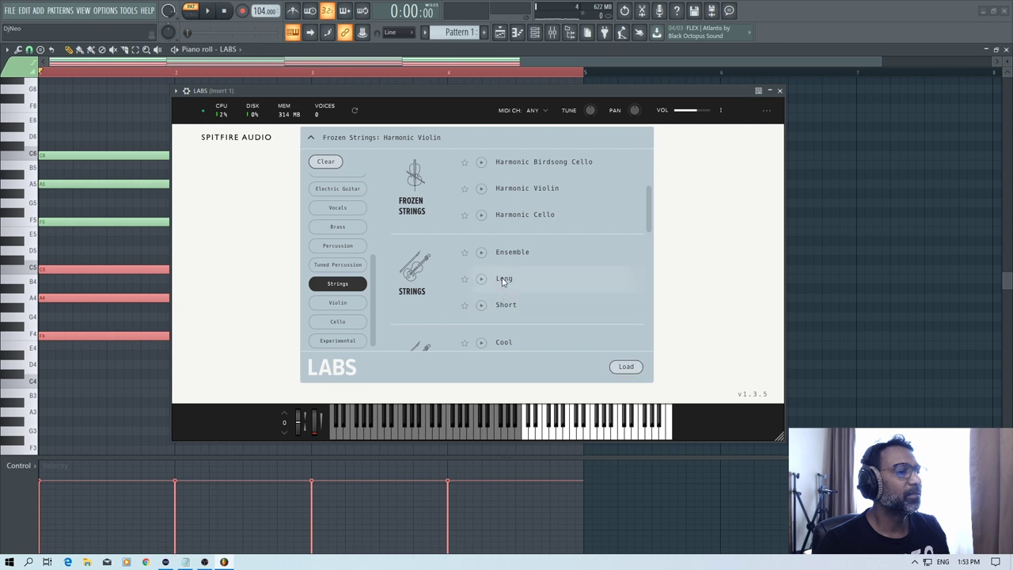
click(626, 366)
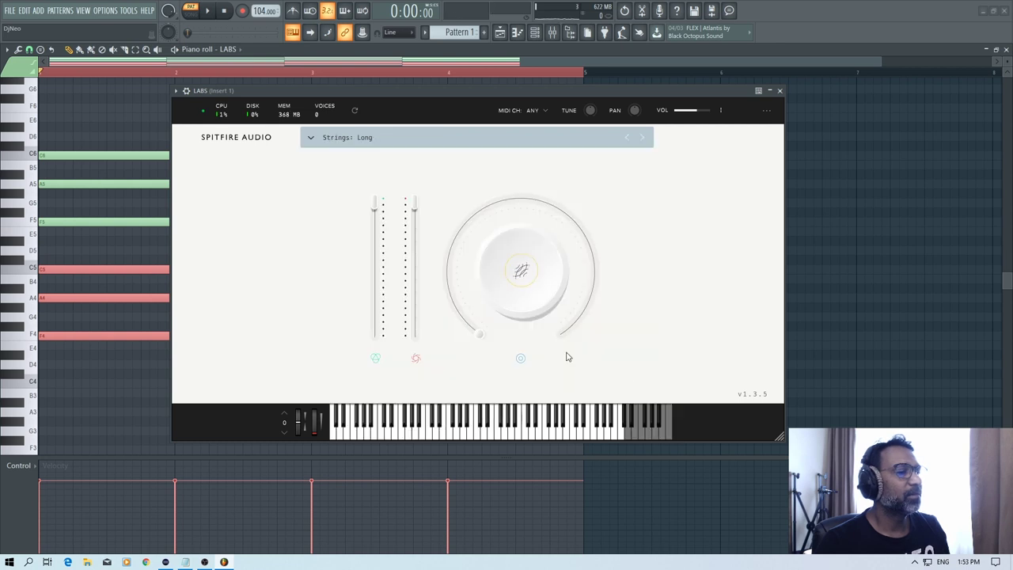
Step: Play the chords with Strings: Long, raise the reverb partway and set the dynamics to 93%
click(208, 11)
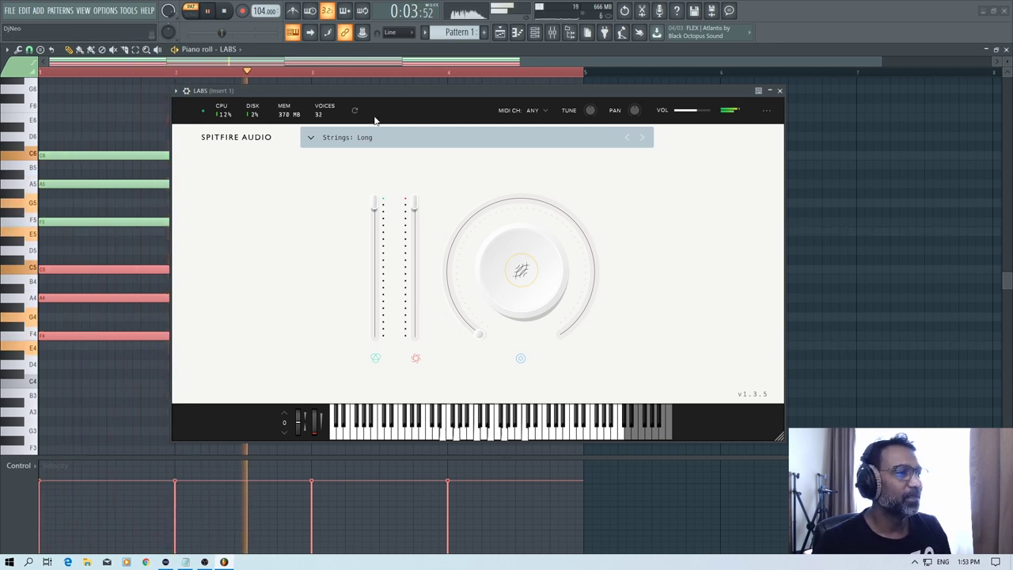
drag(427, 89, 387, 146)
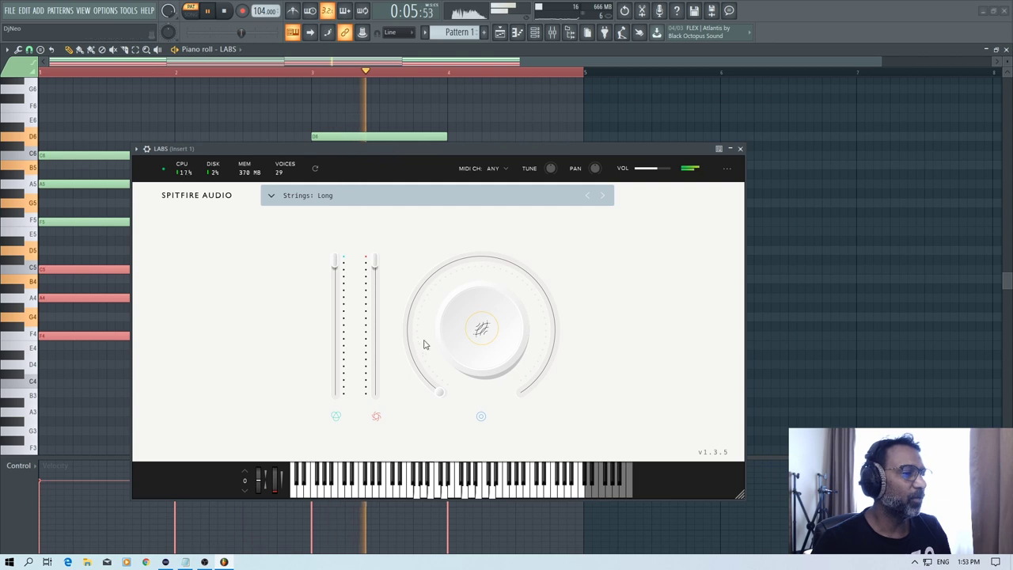
drag(446, 407, 382, 228)
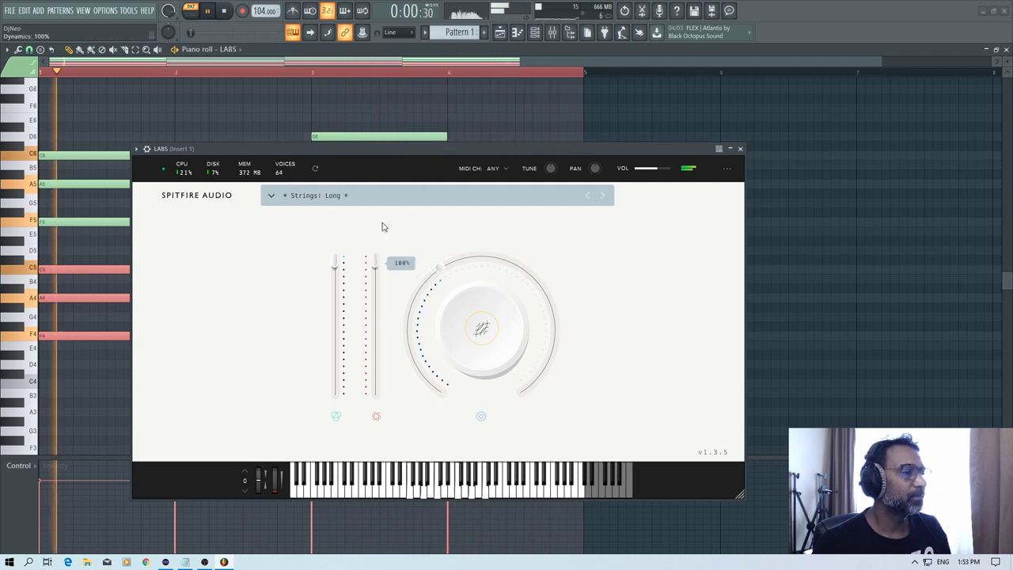
drag(335, 262, 376, 272)
Step: Set the reverb of Strings: Long to 75% and its release to 77% while the chords play
mouse_move(480, 338)
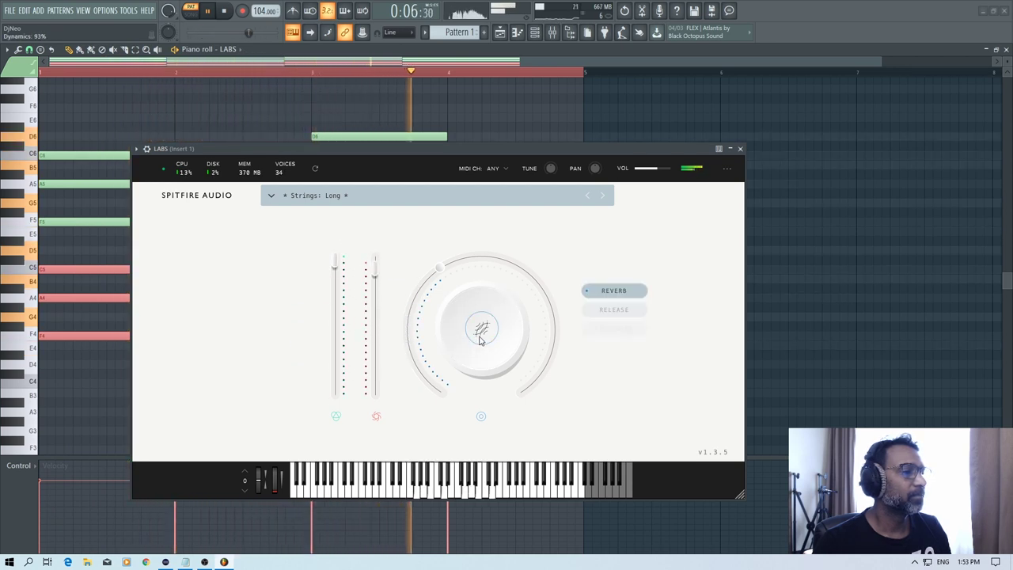
click(612, 310)
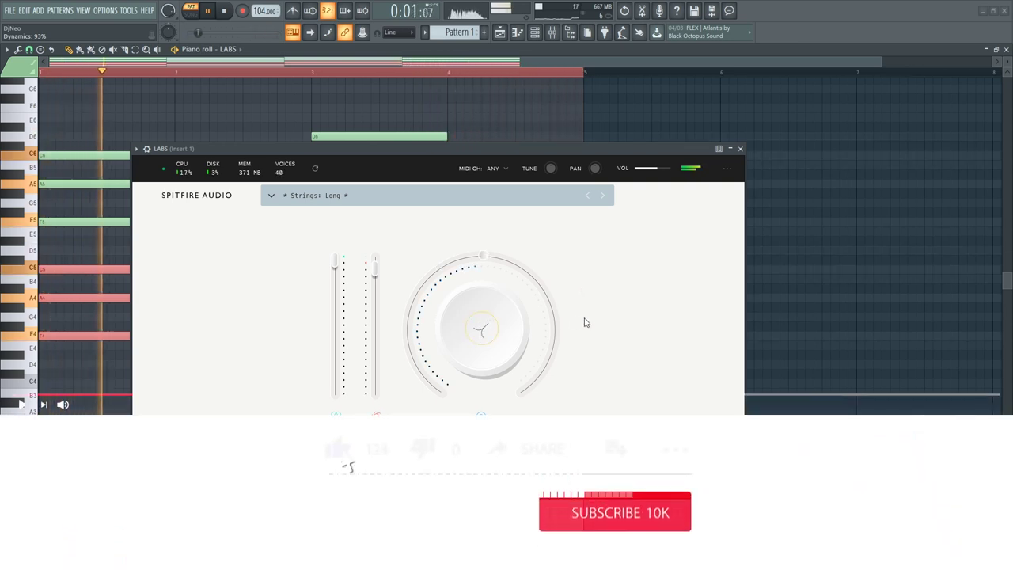
click(609, 296)
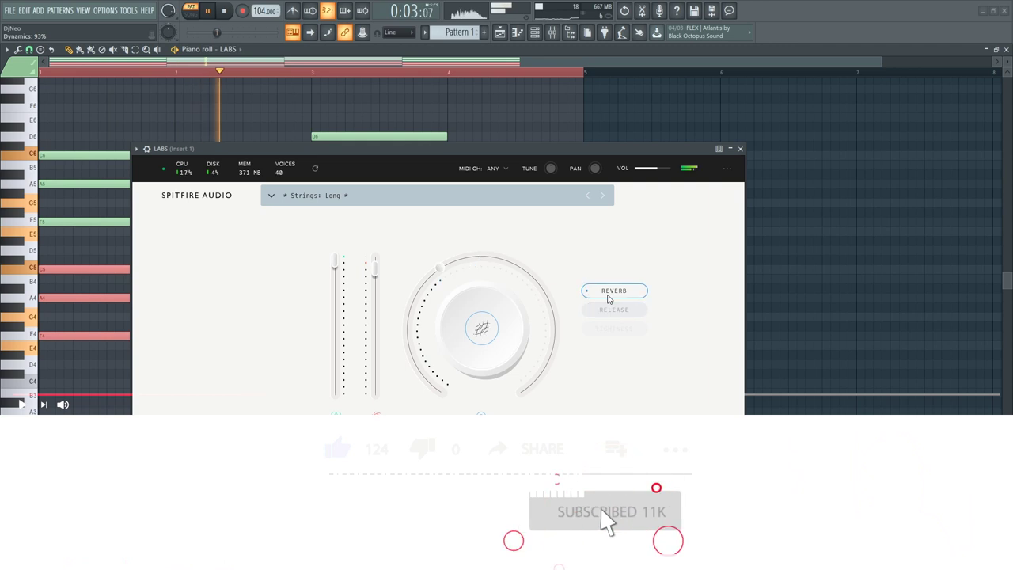
drag(464, 285, 537, 305)
click(482, 330)
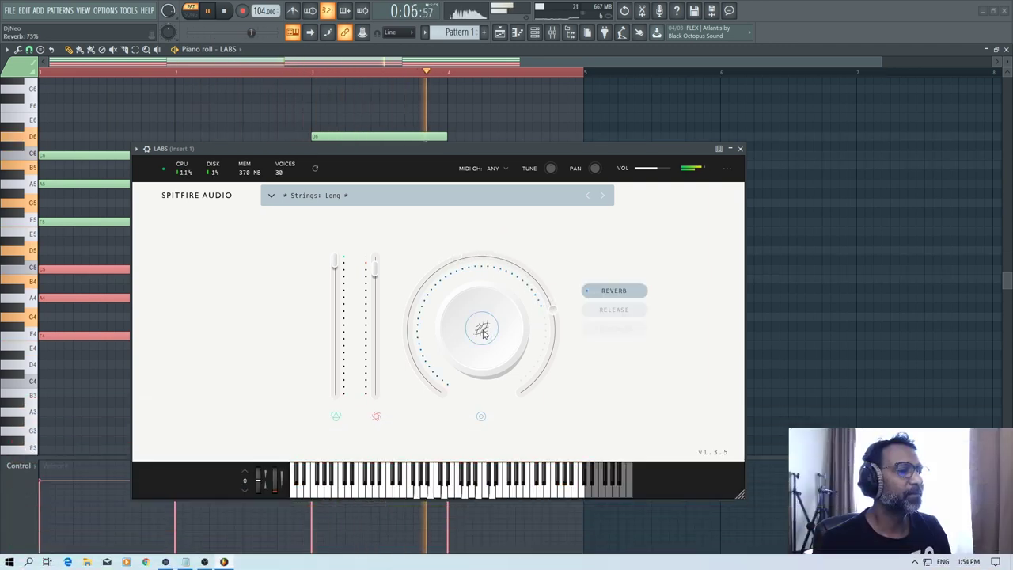
click(595, 311)
drag(487, 262, 559, 333)
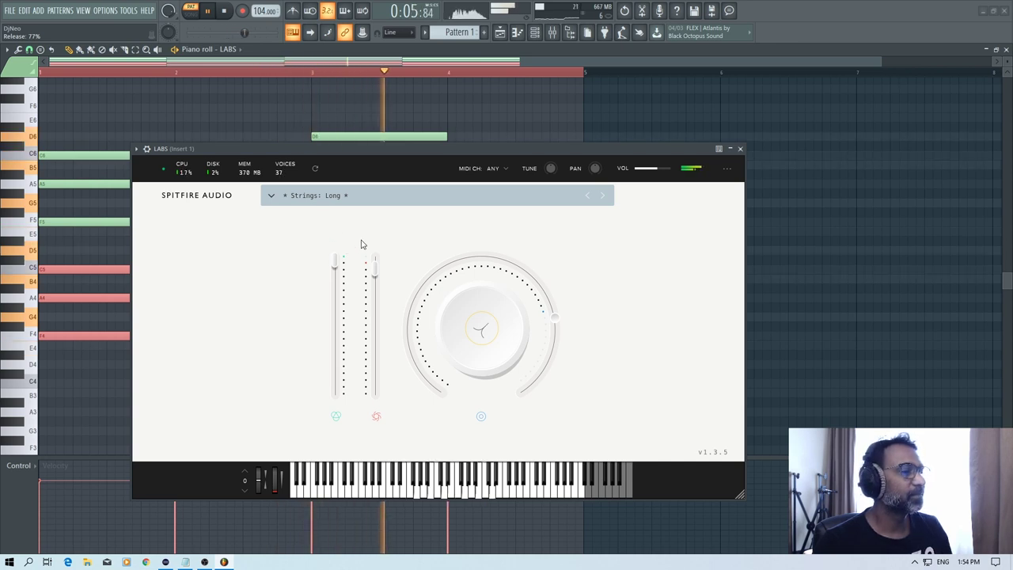
Step: Audition the chords through the presets Strings: Short, Scary Strings: Cool and Scary Strings: Stretched, and stop playback
click(602, 196)
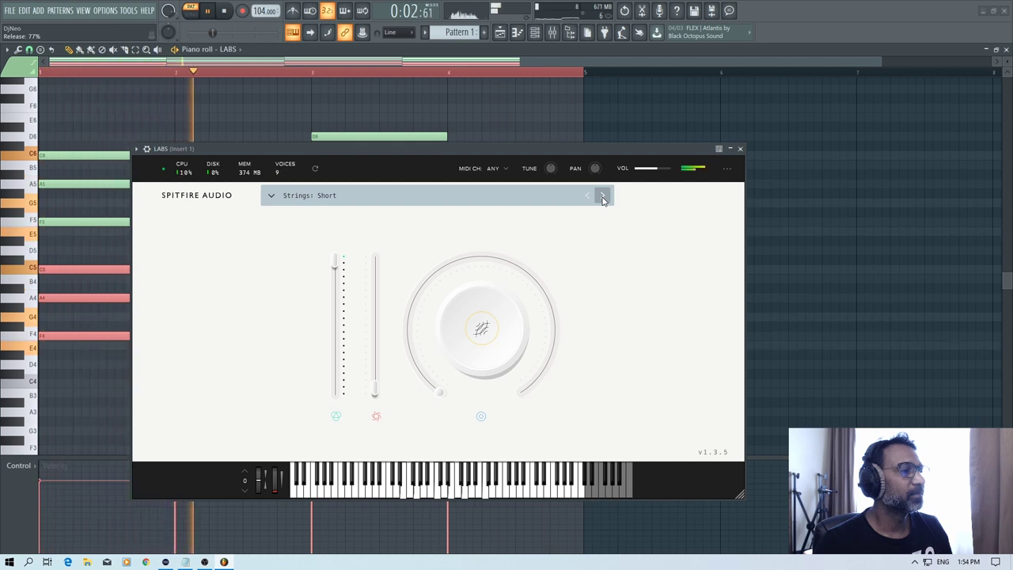
click(602, 196)
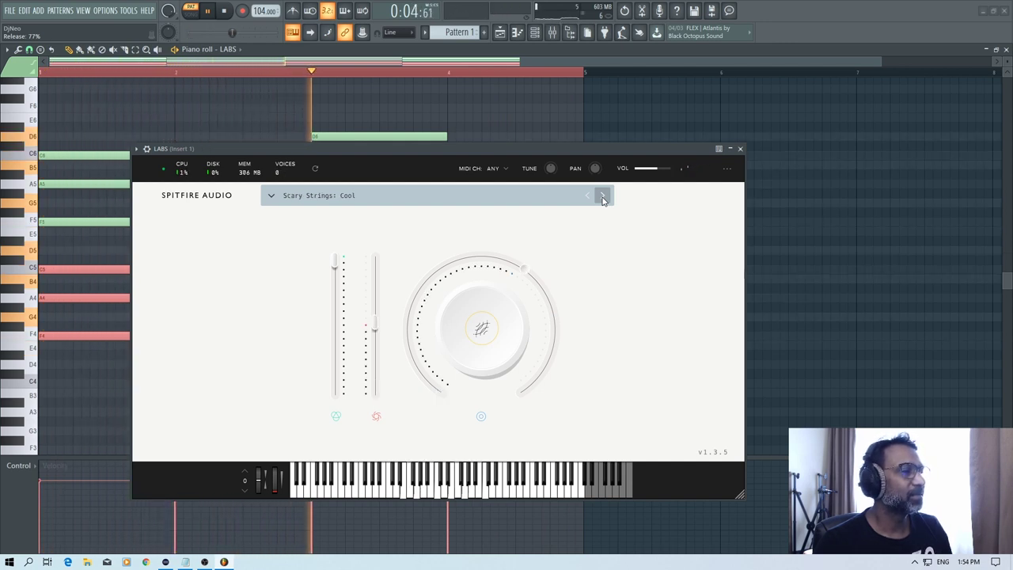
click(603, 196)
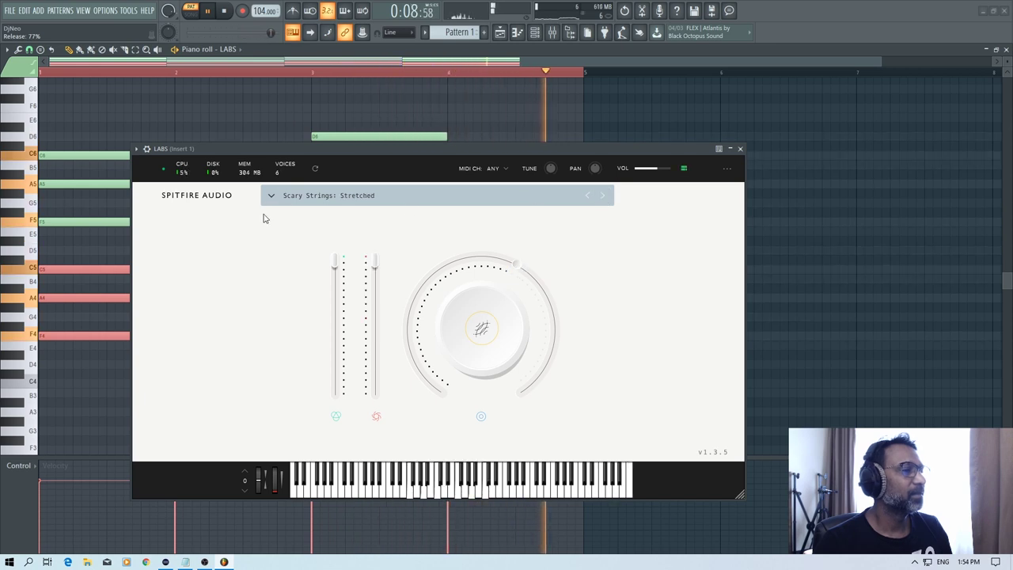
key(space)
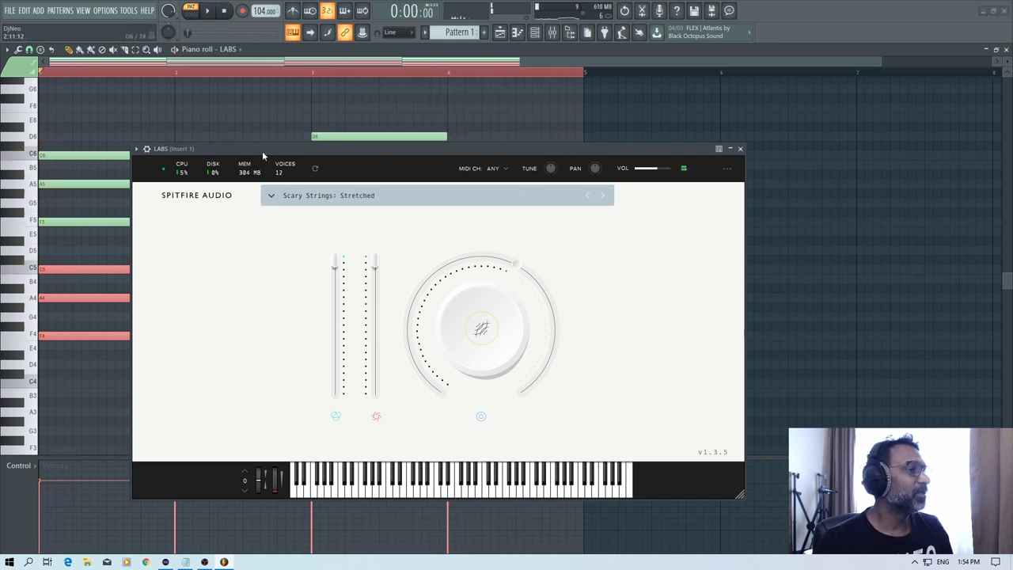
Step: Filter the LABS presets by Keys, load Rare Groove Piano: Sustain and play back the chords with it
click(271, 196)
scroll(316, 308, up, 3)
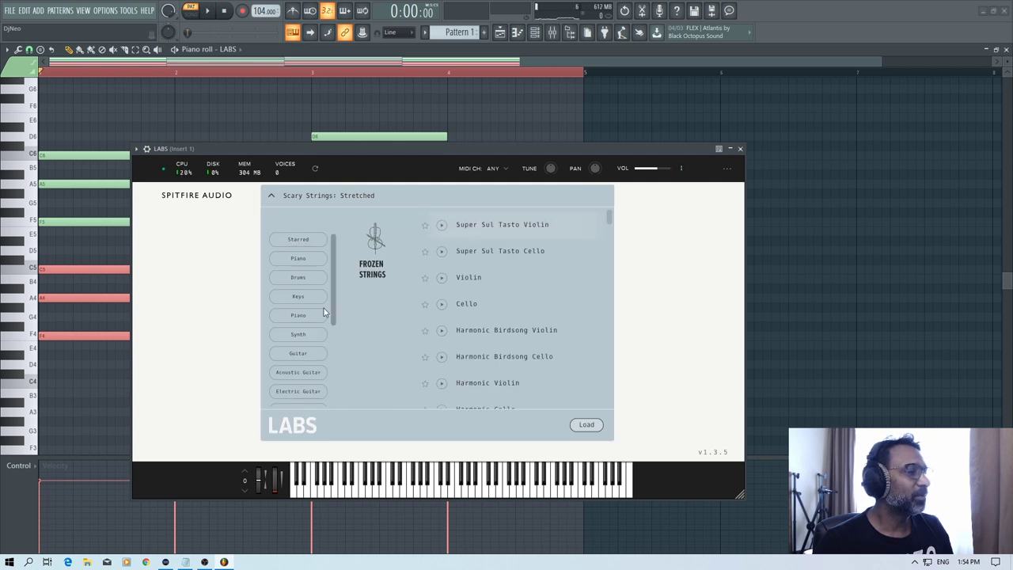
scroll(309, 302, down, 3)
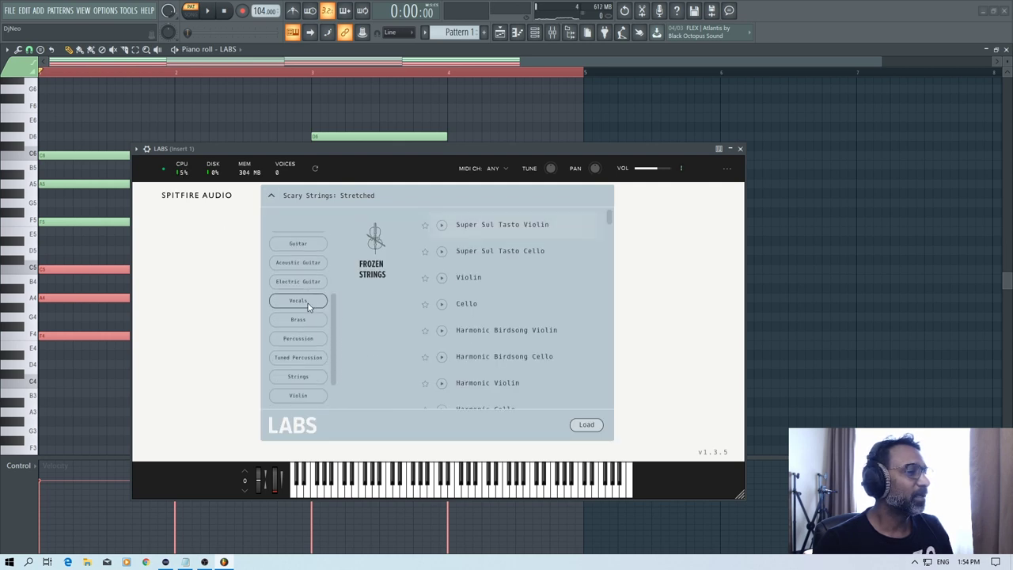
scroll(307, 346, down, 2)
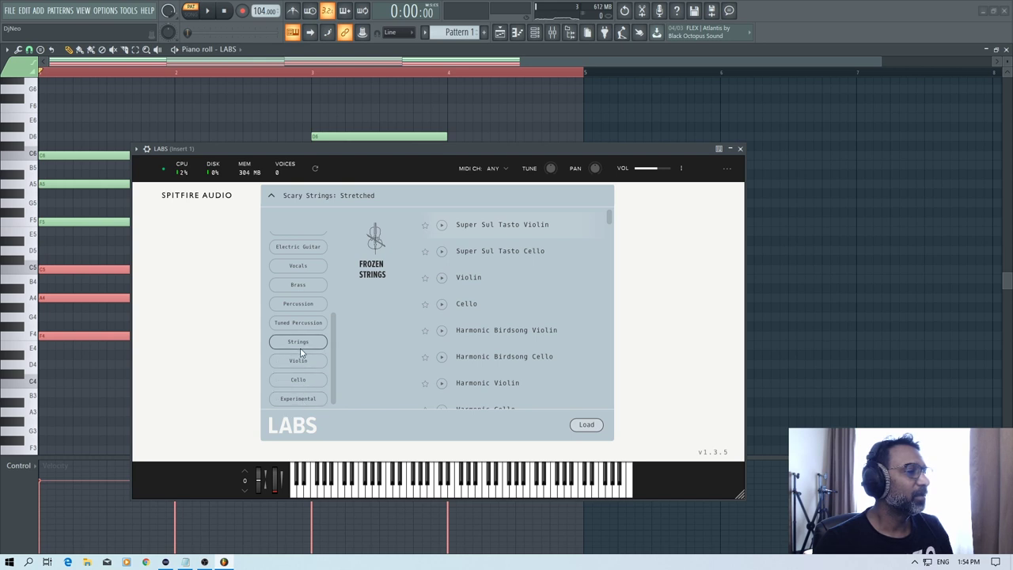
scroll(299, 348, up, 5)
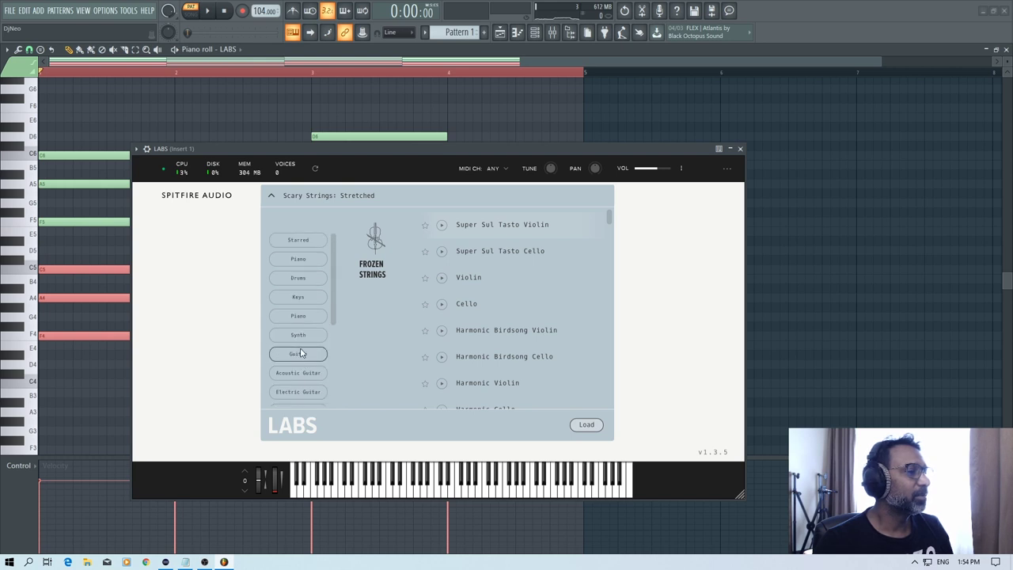
click(308, 301)
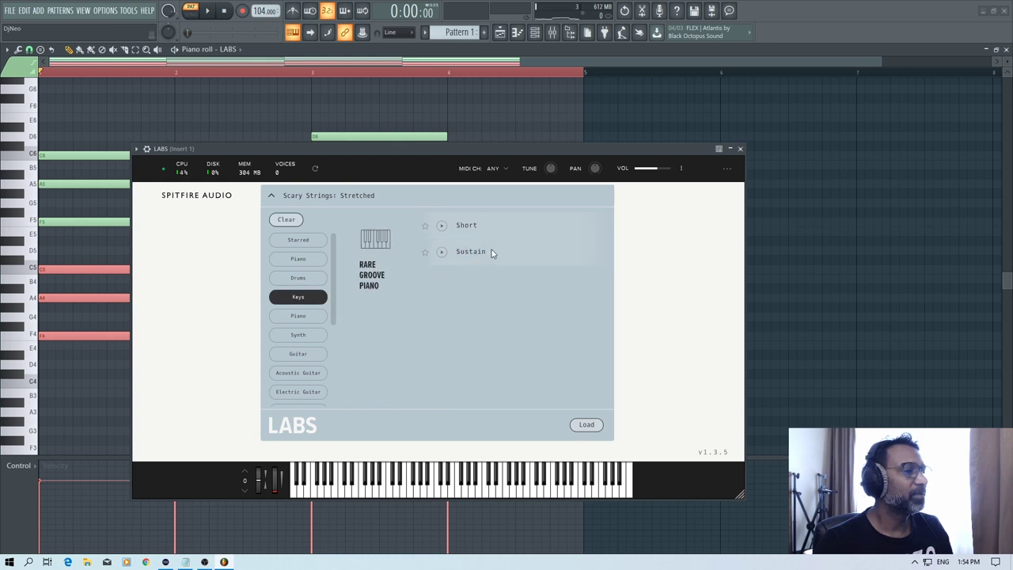
click(587, 424)
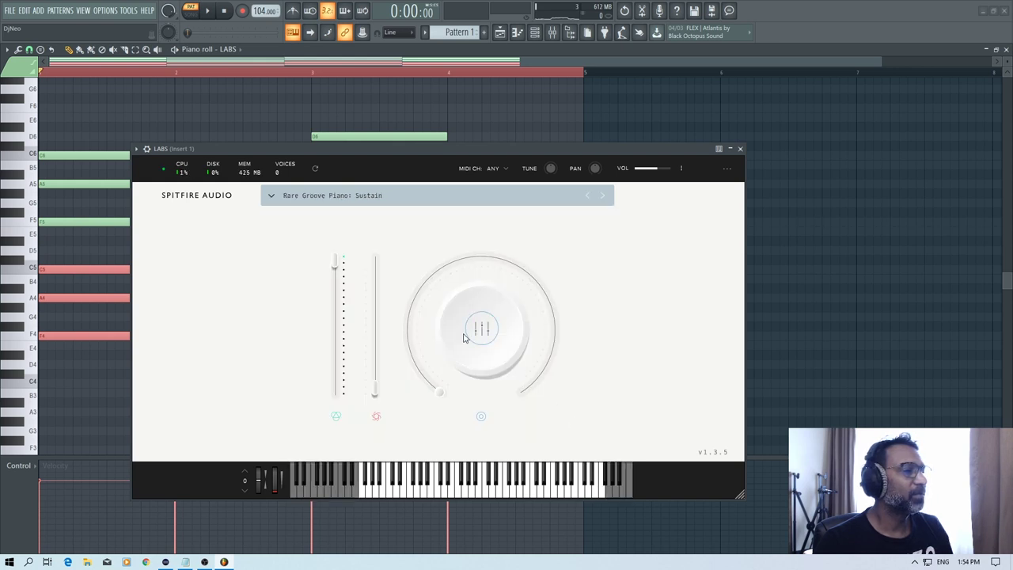
click(209, 11)
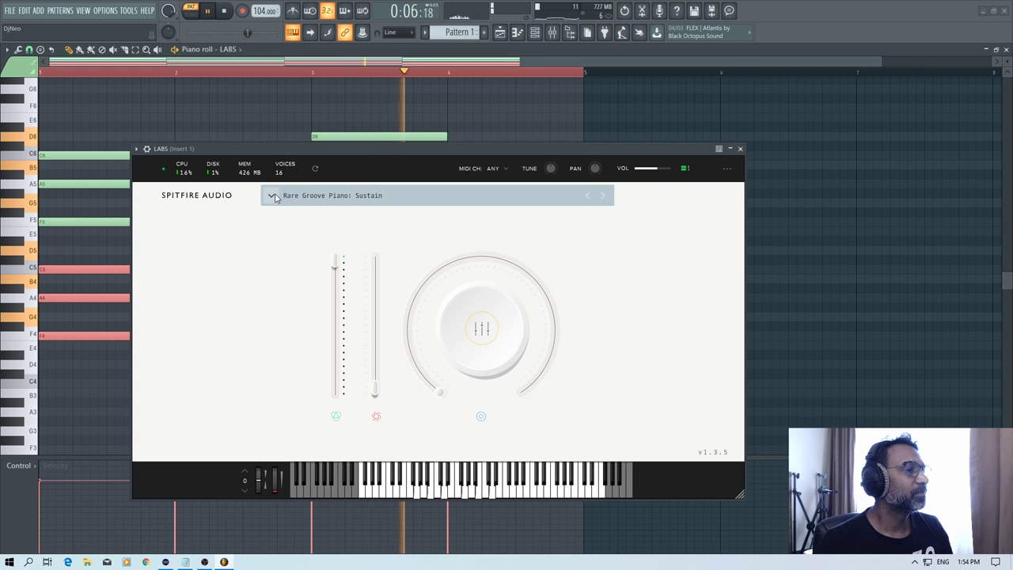
click(224, 13)
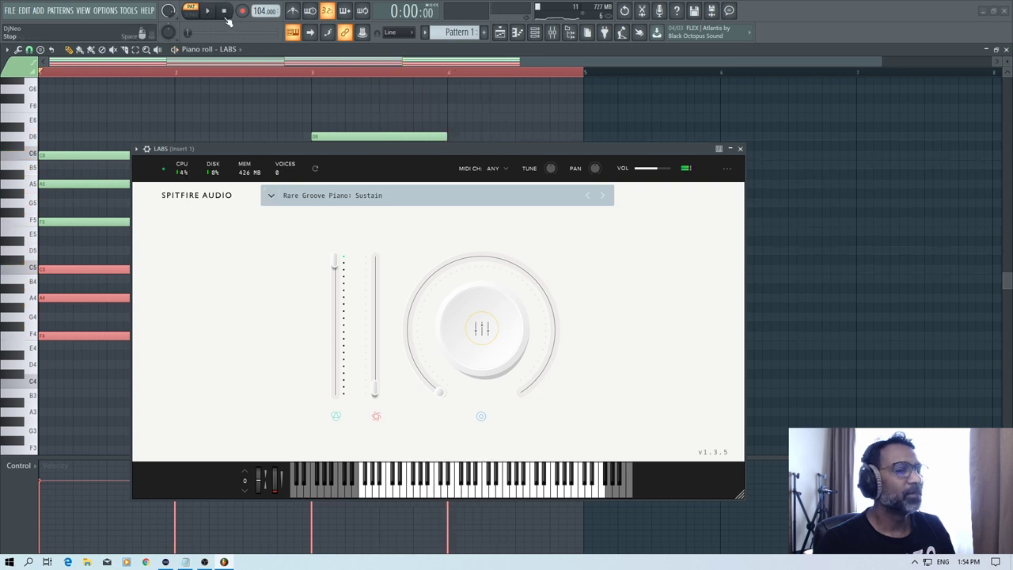